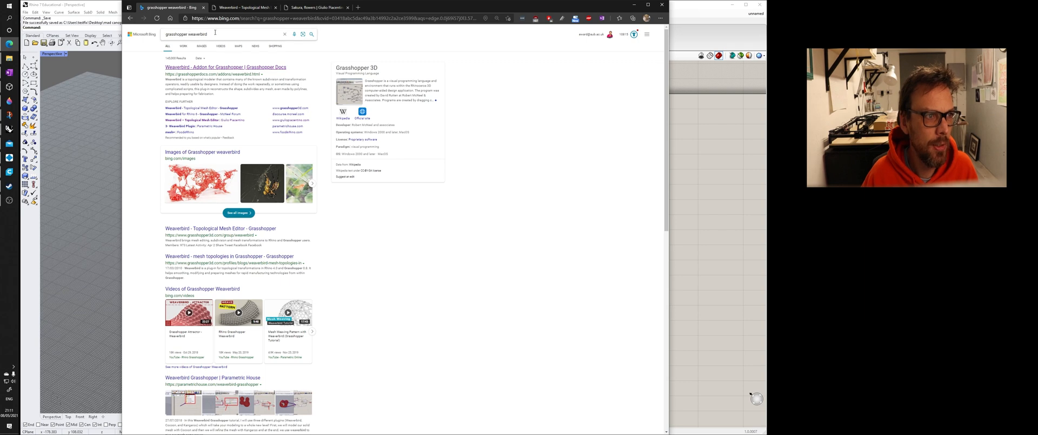
# - Open the Grasshopper Docs page for the Weaverbird add-on from the grasshopper weaverbird search results
pyautogui.click(203, 35)
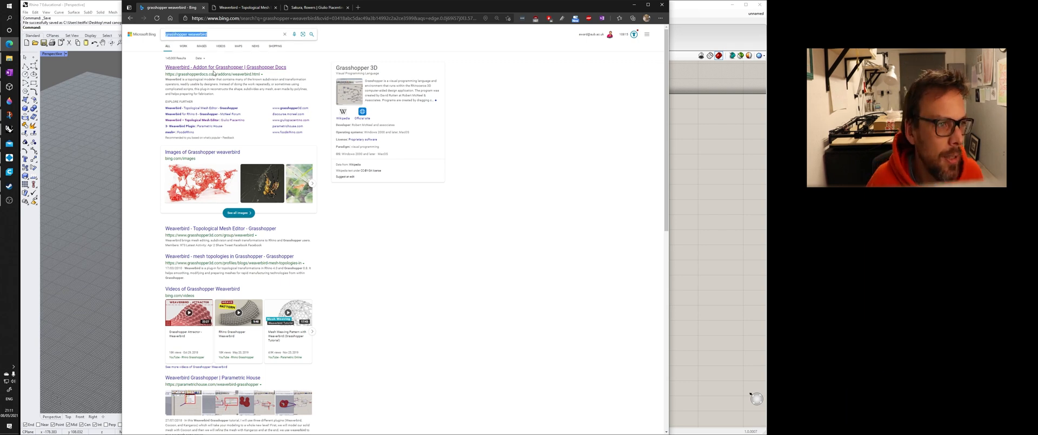
pyautogui.click(213, 72)
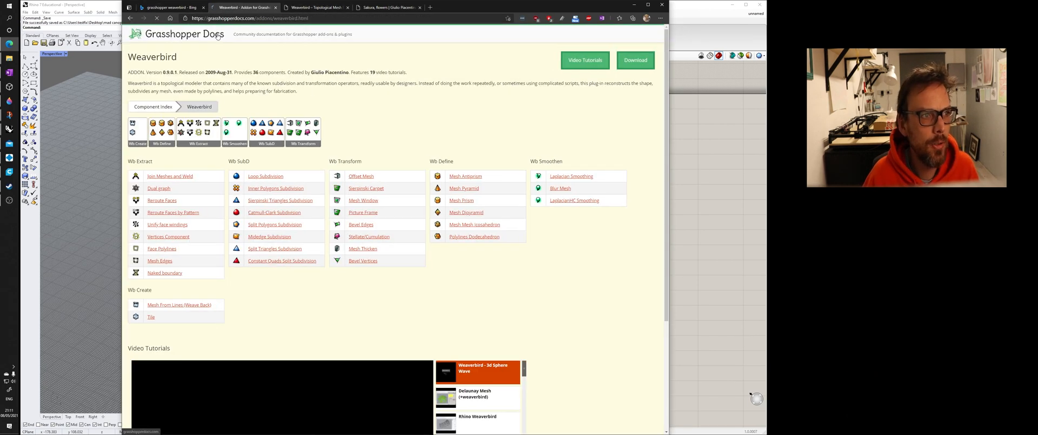
pyautogui.click(272, 34)
pyautogui.moveTo(273, 35); pyautogui.dragTo(343, 37)
pyautogui.click(341, 52)
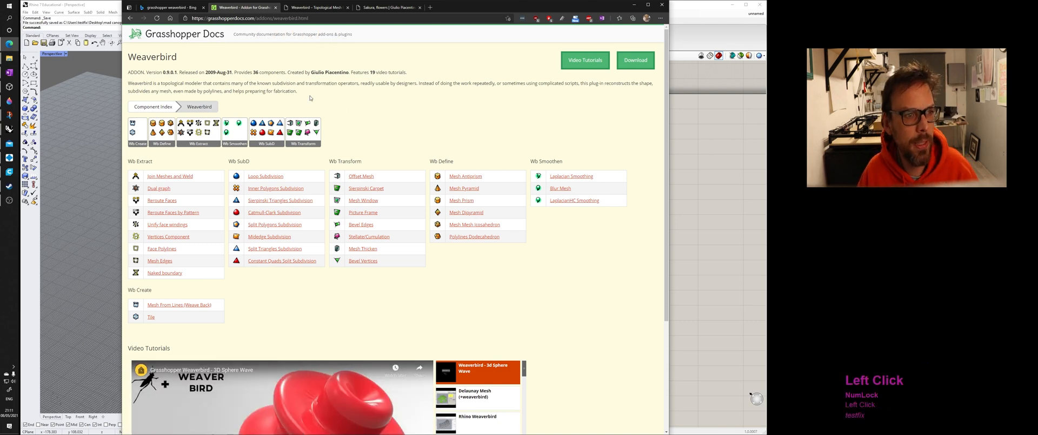
# - Review the Weaverbird component list and the Join Meshes and Weld documentation, ending back on the add-on's overview page
pyautogui.scroll(-3, 254, 142)
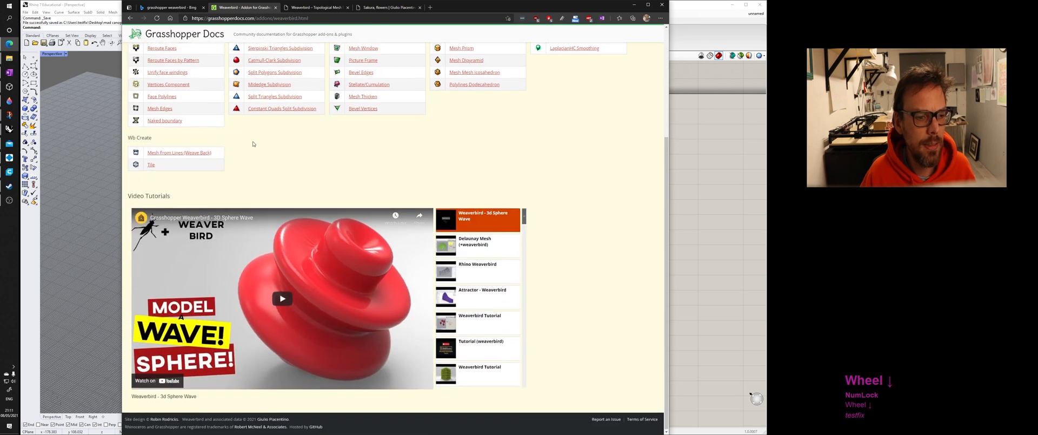
pyautogui.scroll(3, 253, 144)
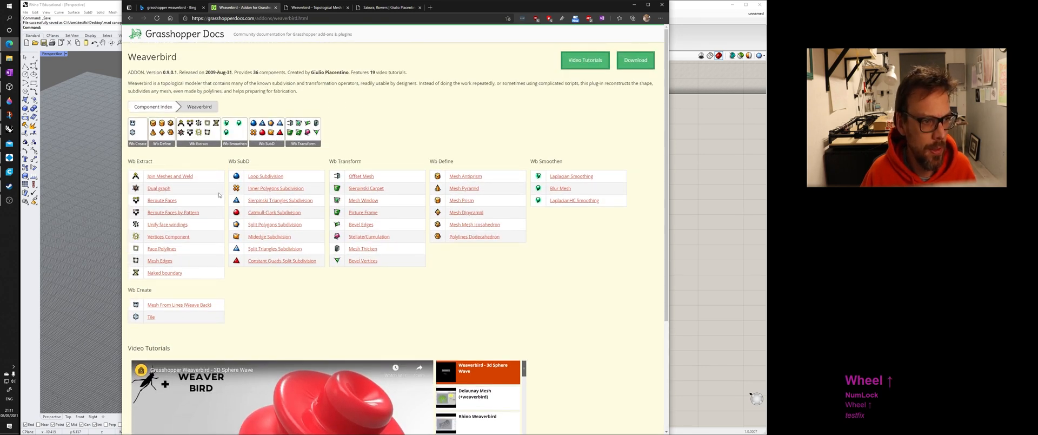
pyautogui.click(166, 176)
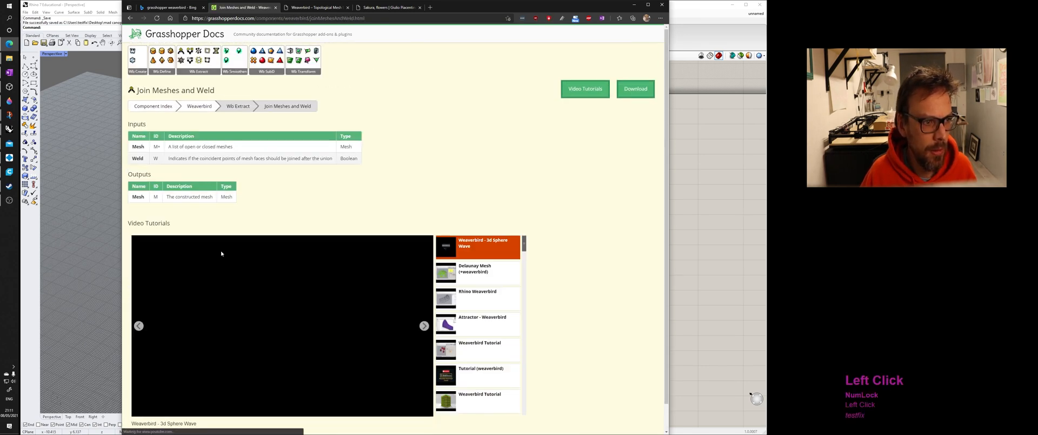
pyautogui.scroll(1, 336, 209)
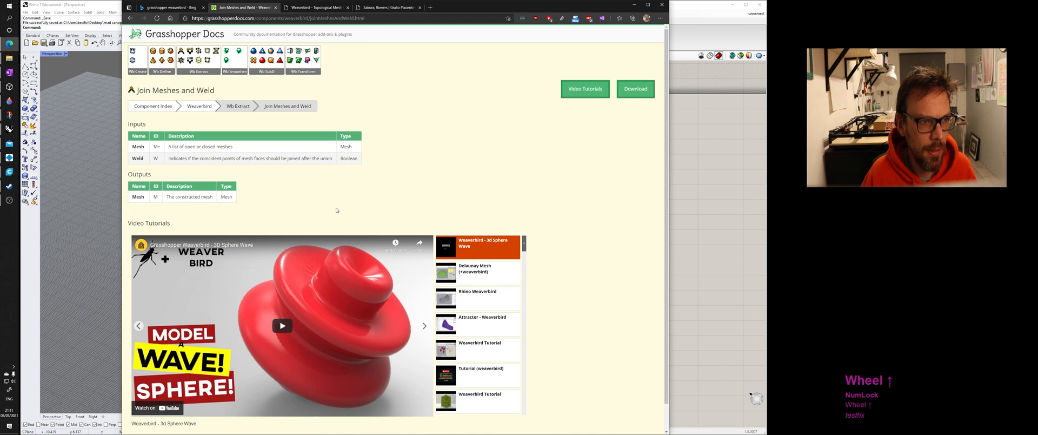
pyautogui.click(415, 114)
pyautogui.hotkey('alt', 'Left')
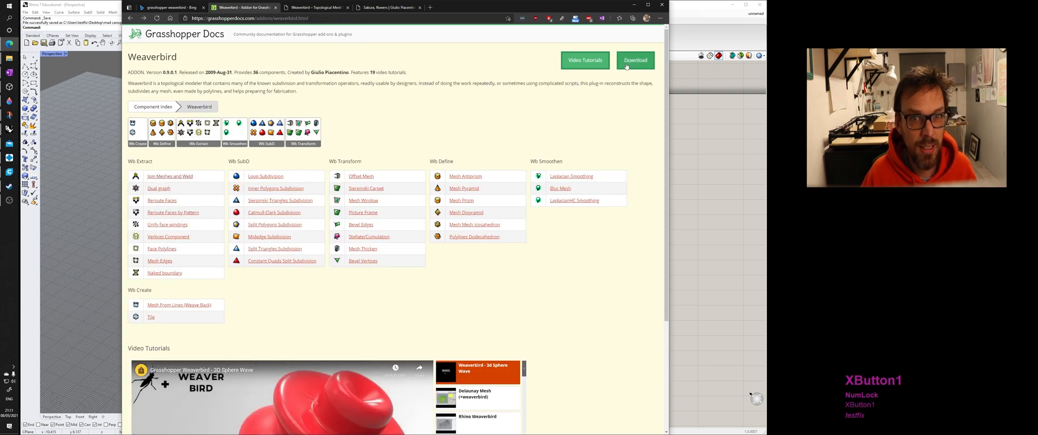
# - Open Weaverbird's download site and read the plug-in description and the installation note for Rhino 6+7
pyautogui.click(629, 64)
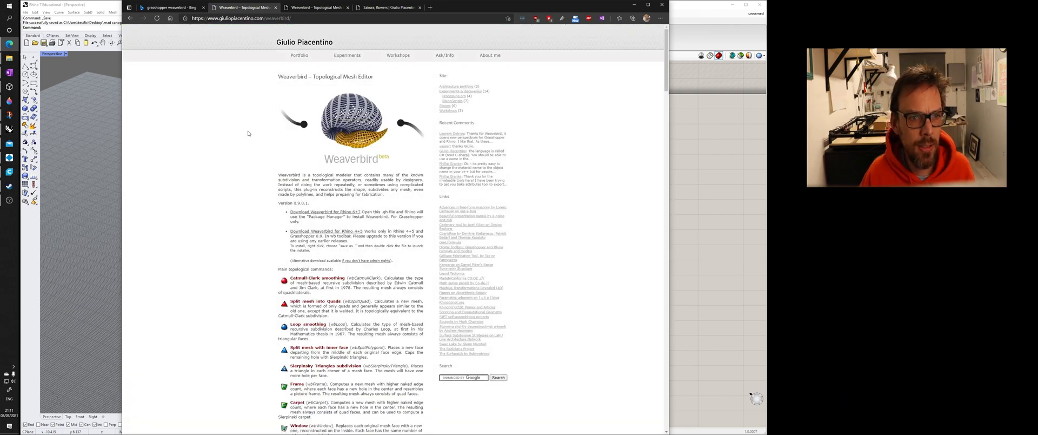
pyautogui.scroll(-2, 248, 133)
pyautogui.scroll(2, 248, 133)
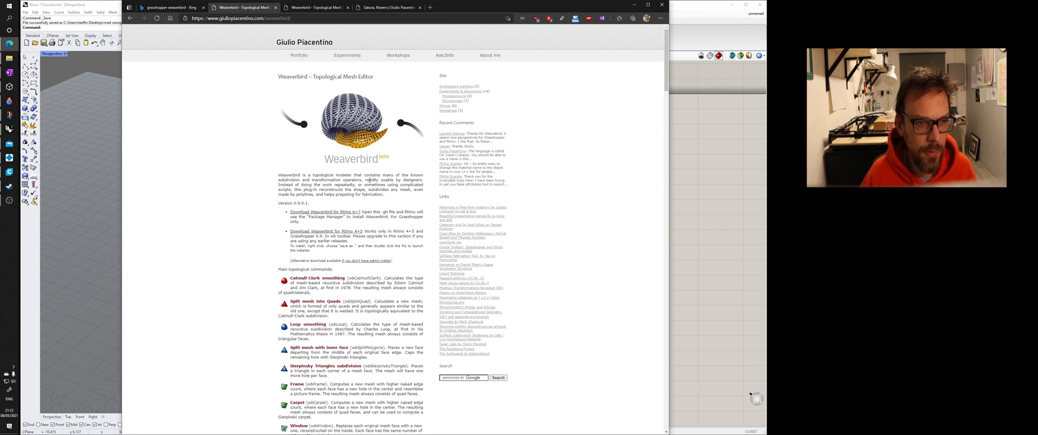
pyautogui.moveTo(302, 181); pyautogui.dragTo(335, 196)
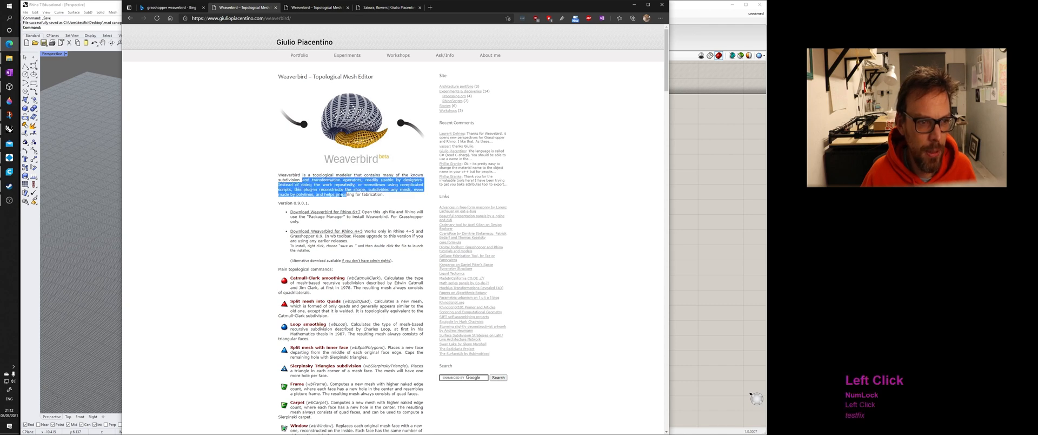
pyautogui.click(336, 196)
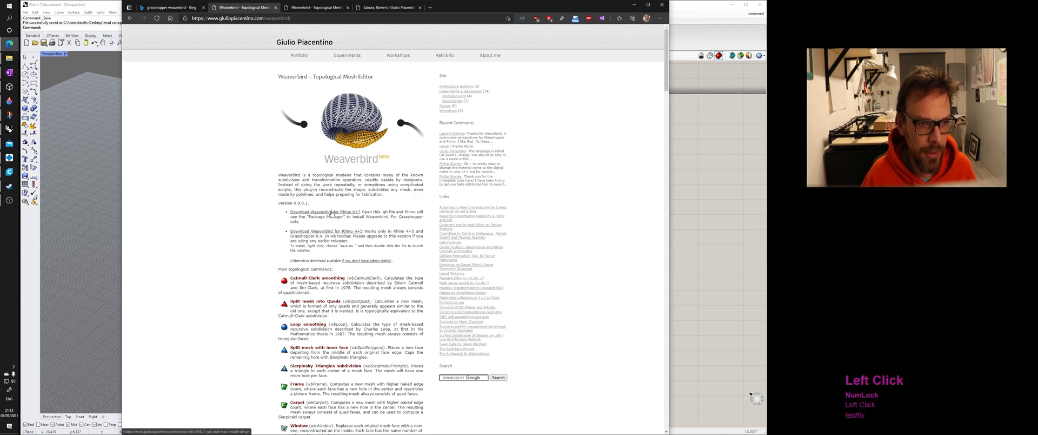
pyautogui.moveTo(390, 212)
pyautogui.mouseDown()
pyautogui.moveTo(417, 212)
pyautogui.moveTo(378, 217)
pyautogui.mouseUp()
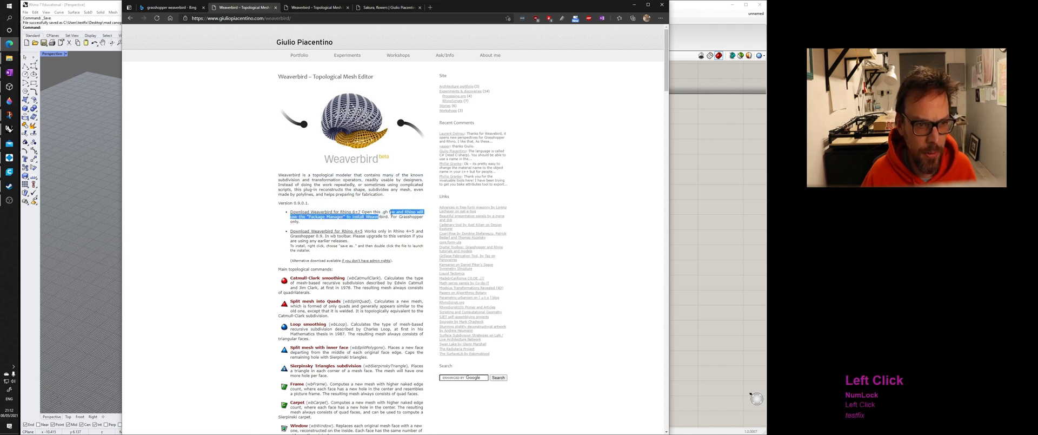
pyautogui.click(376, 212)
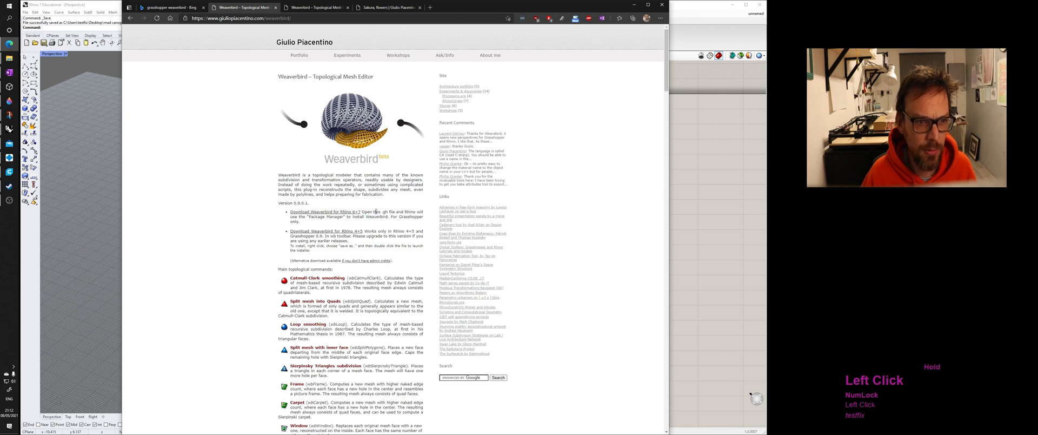
pyautogui.moveTo(369, 216); pyautogui.dragTo(374, 217)
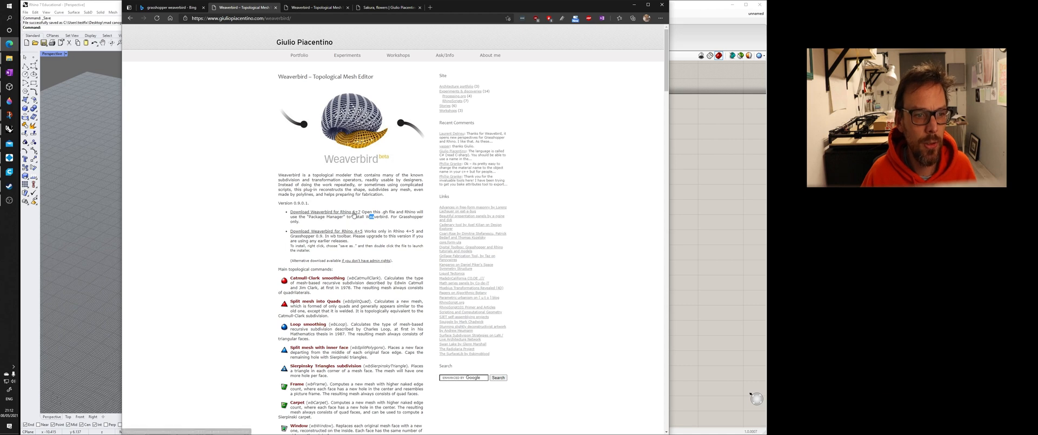
# - Download Weaverbird for Rhino 6+7 and reveal the file in the Downloads folder, with the folder window moved clear of Grasshopper
pyautogui.click(353, 213)
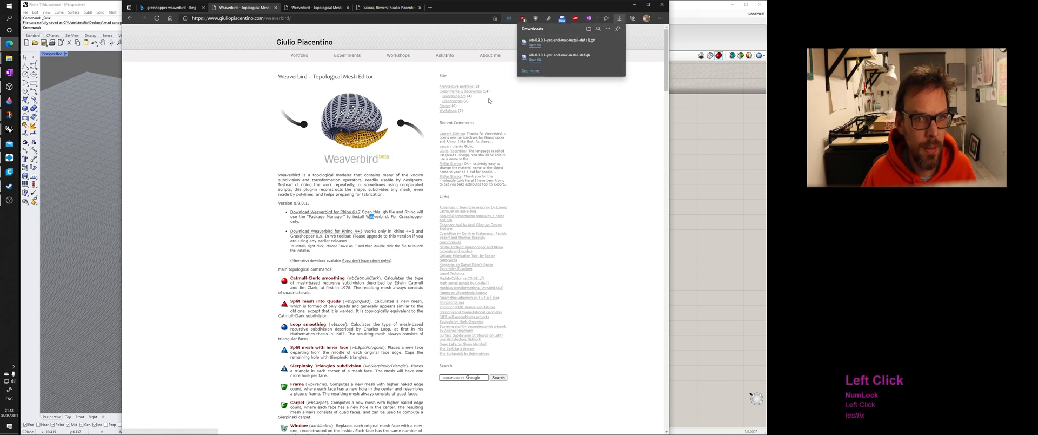
pyautogui.click(598, 43)
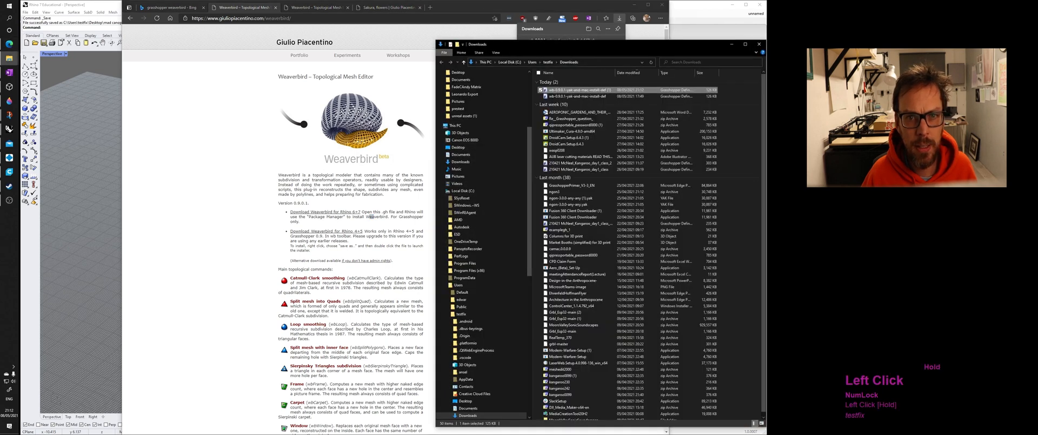
pyautogui.moveTo(562, 53); pyautogui.dragTo(799, 57)
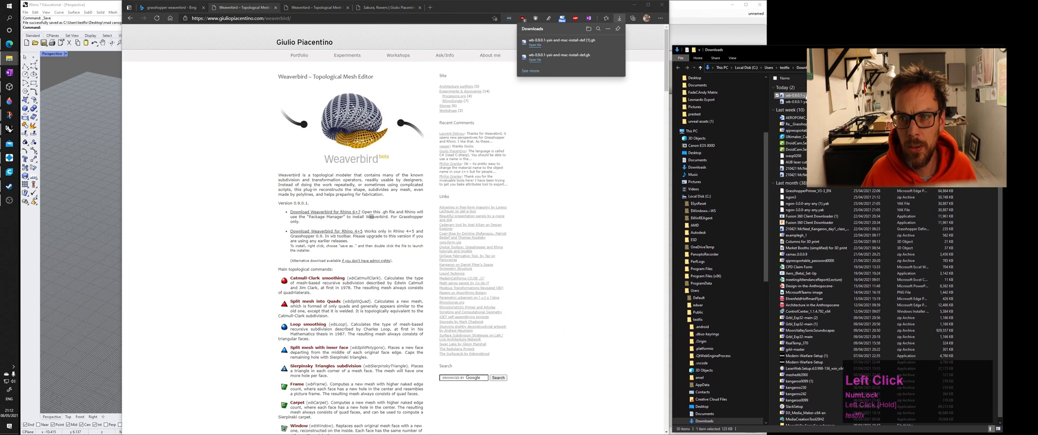
# - Switch to Grasshopper and open the downloaded wb-0.9.0.1-yak-and-mac-install-def (1) file on the canvas
pyautogui.click(641, 4)
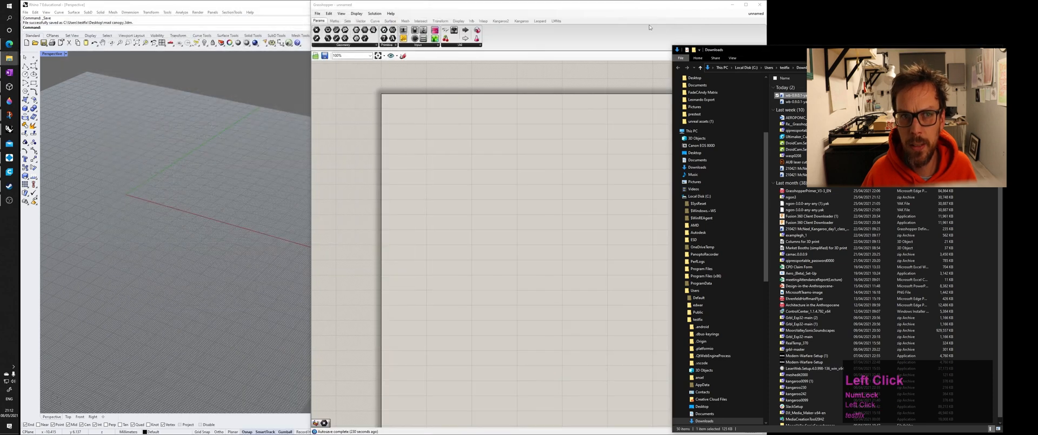
pyautogui.moveTo(791, 95); pyautogui.dragTo(523, 123)
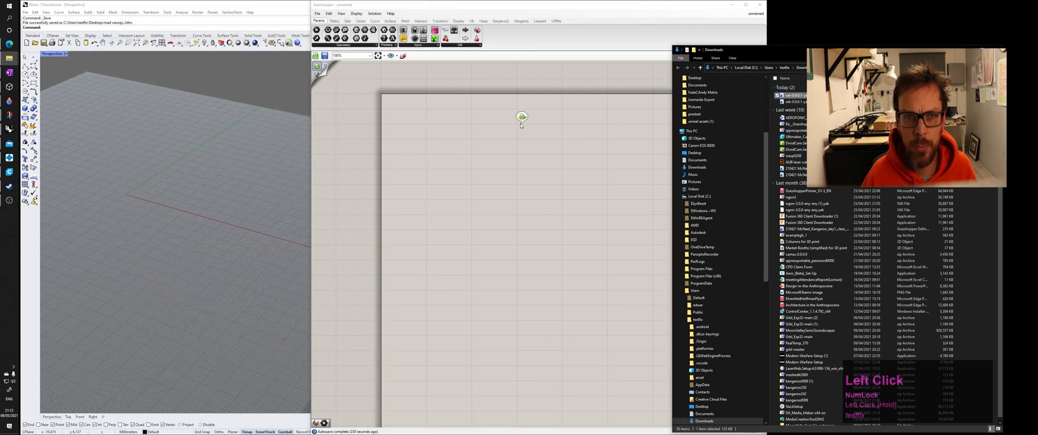
pyautogui.scroll(-3, 573, 96)
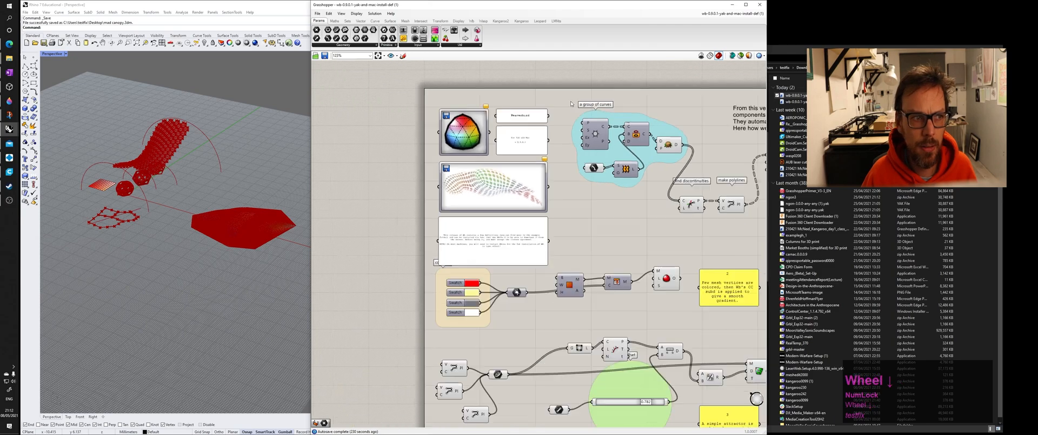
# - Examine the Weaverbird example component groups on the canvas and their preview geometry in the Rhino perspective view
pyautogui.moveTo(573, 96); pyautogui.dragTo(493, 115, button='right')
pyautogui.scroll(-3, 493, 115)
pyautogui.moveTo(494, 148); pyautogui.dragTo(492, 123, button='right')
pyautogui.scroll(-2, 492, 122)
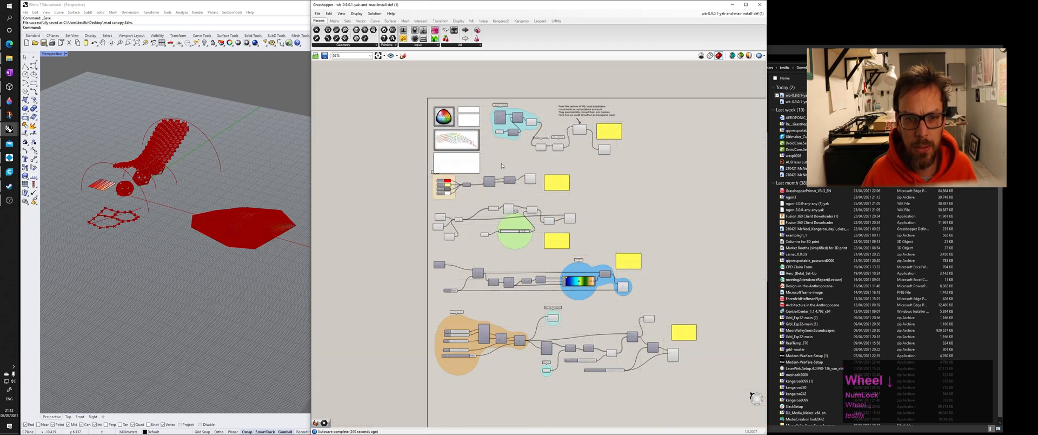
pyautogui.moveTo(222, 189); pyautogui.dragTo(123, 201, button='right')
pyautogui.scroll(6, 106, 200)
pyautogui.scroll(8, 389, 162)
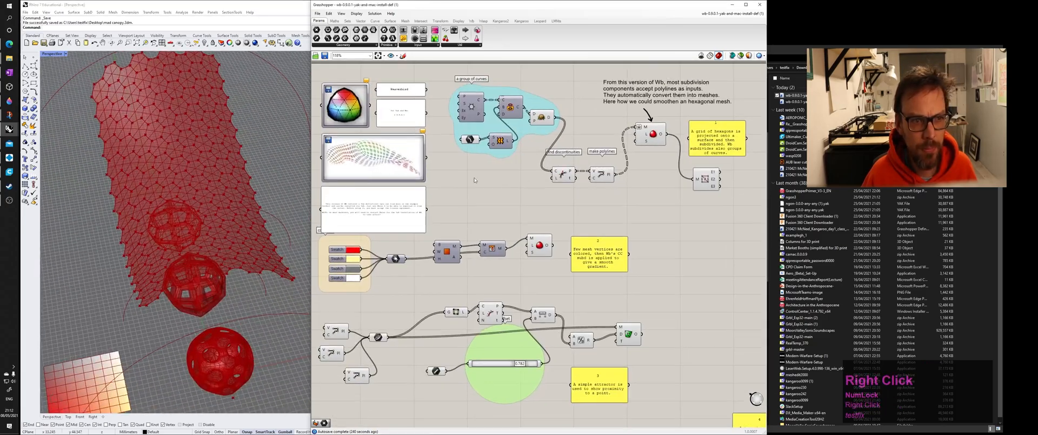
pyautogui.scroll(-4, 444, 160)
pyautogui.moveTo(390, 162); pyautogui.dragTo(413, 105, button='right')
pyautogui.scroll(-4, 509, 141)
pyautogui.moveTo(520, 143); pyautogui.dragTo(471, 160, button='right')
pyautogui.scroll(-1, 472, 160)
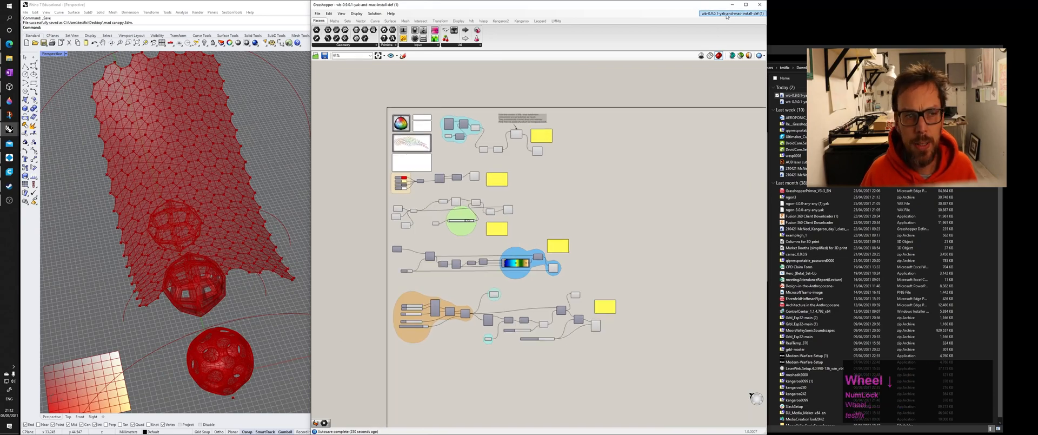
# - Switch Grasshopper back to the empty unnamed definition
pyautogui.click(727, 15)
pyautogui.click(728, 71)
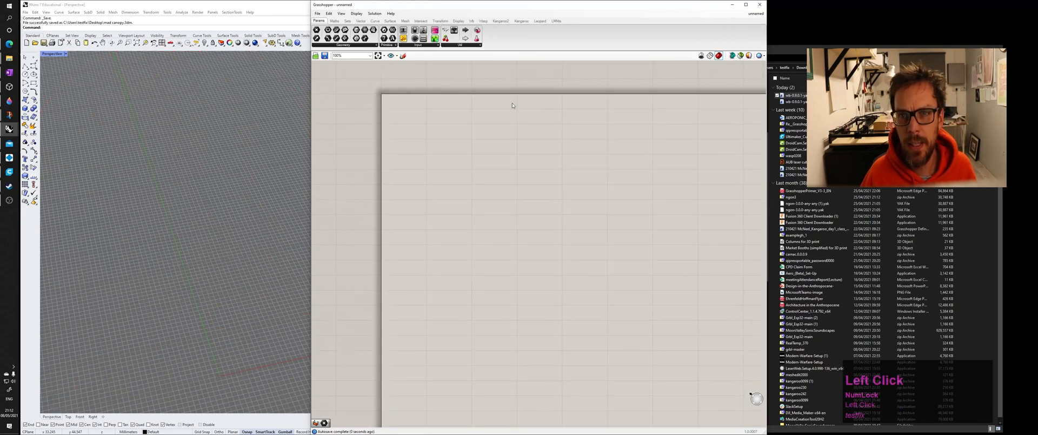
pyautogui.scroll(-2, 169, 127)
pyautogui.moveTo(144, 173); pyautogui.dragTo(202, 150, button='right')
# - Save the Rhino model on the Desktop as canopy_WB in Rhino 7 3D Models format
pyautogui.click(25, 12)
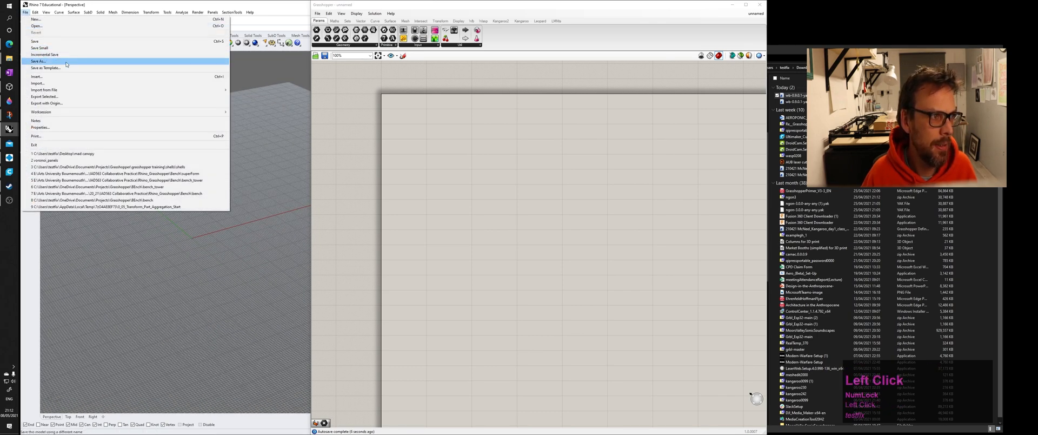
pyautogui.click(44, 61)
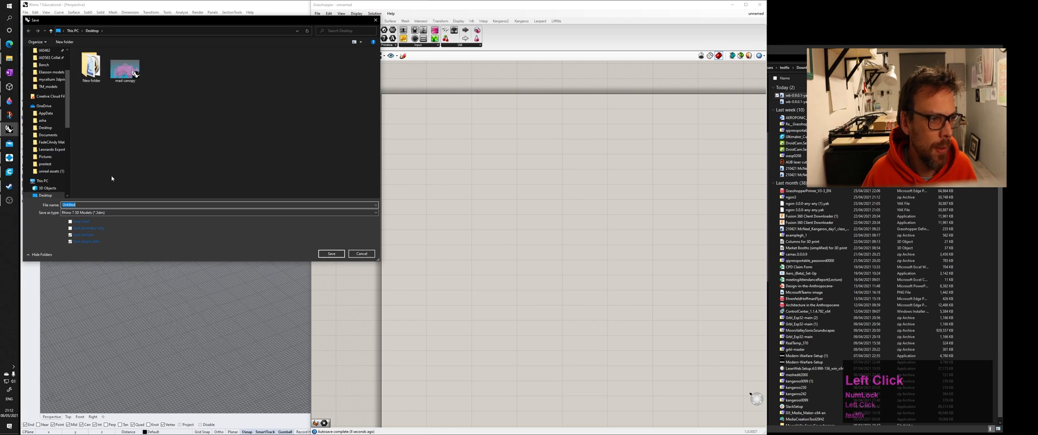
pyautogui.write('c')
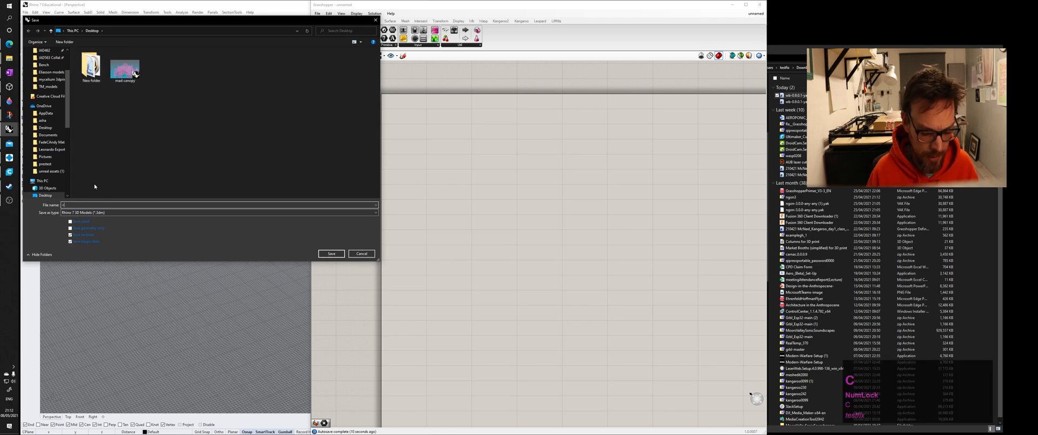
pyautogui.write('anopy')
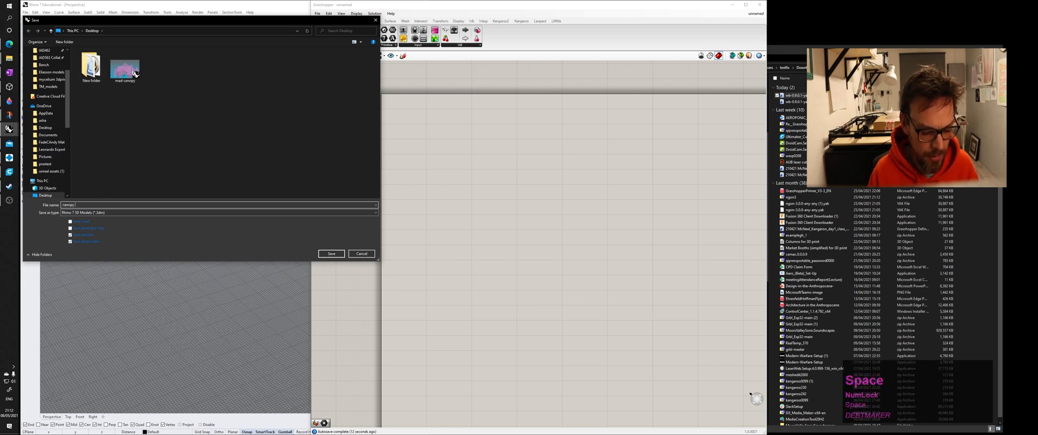
pyautogui.write(' w')
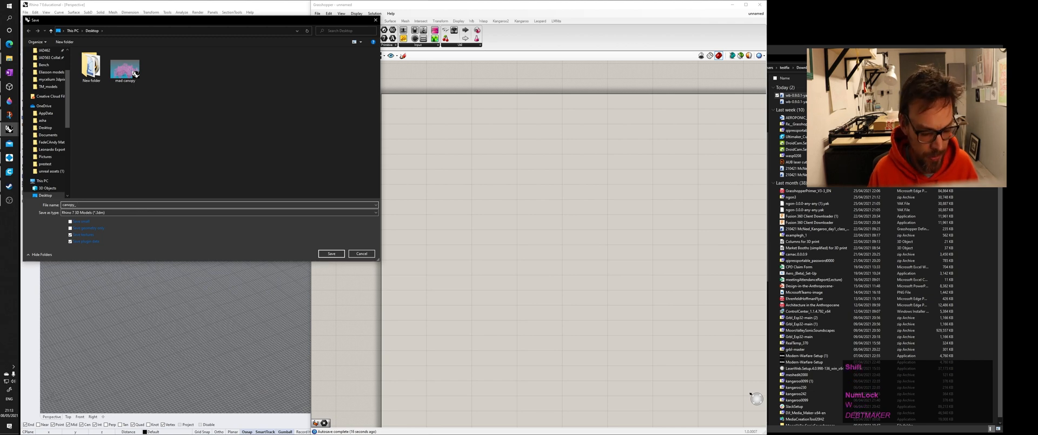
pyautogui.write('W')
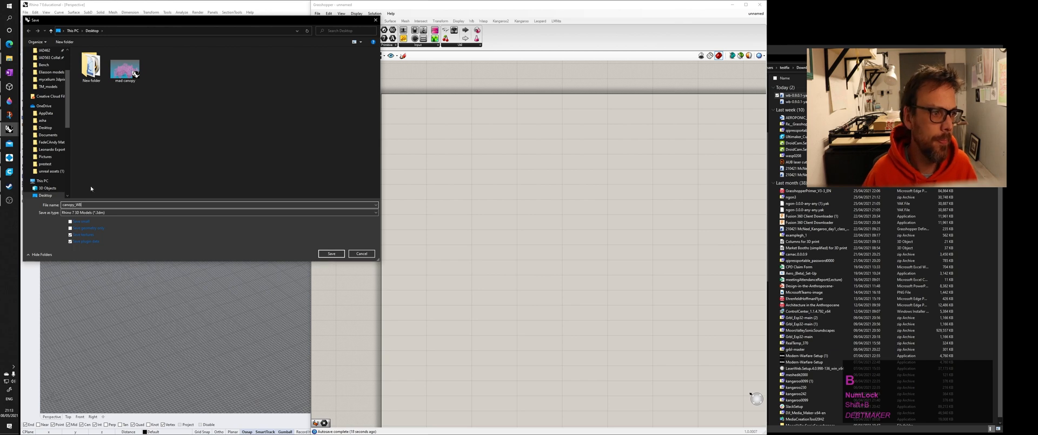
pyautogui.write('B')
pyautogui.click(332, 253)
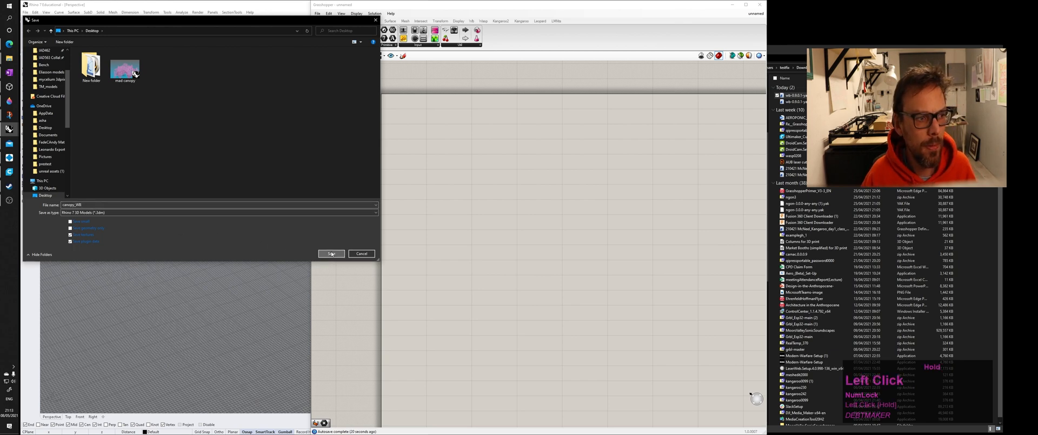
# - Save the Grasshopper definition on the Desktop as Canopy_WB in Grasshopper Binary format
pyautogui.click(439, 103)
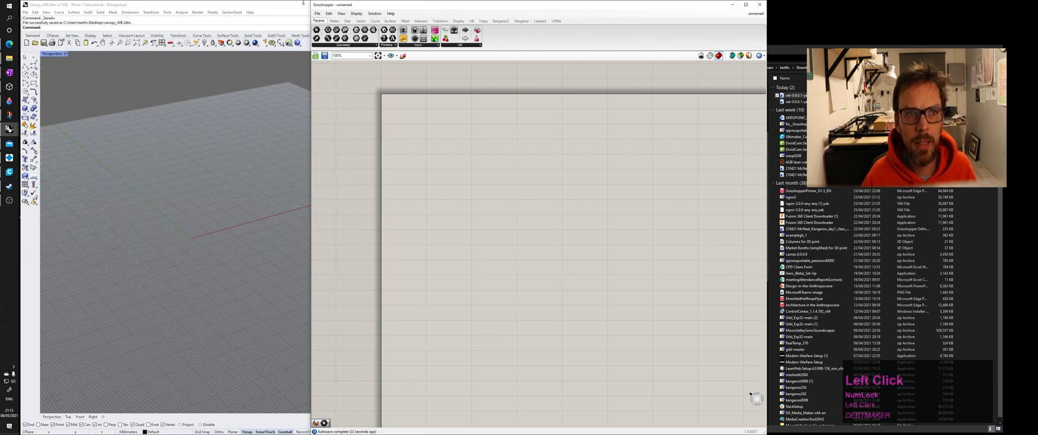
pyautogui.click(324, 56)
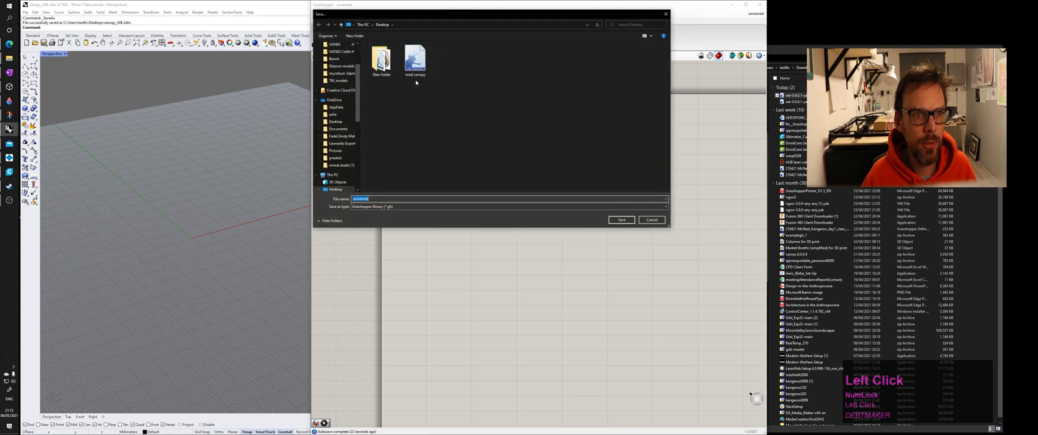
pyautogui.write('Ca')
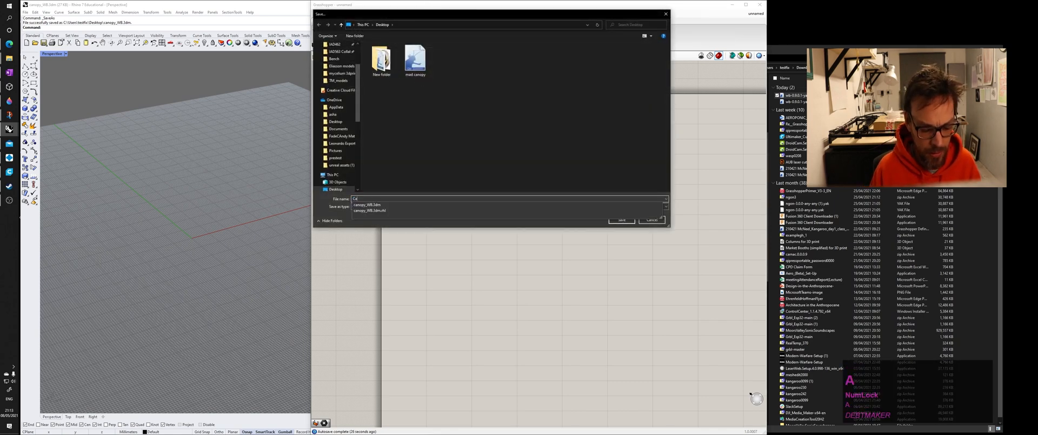
pyautogui.write('nopy_')
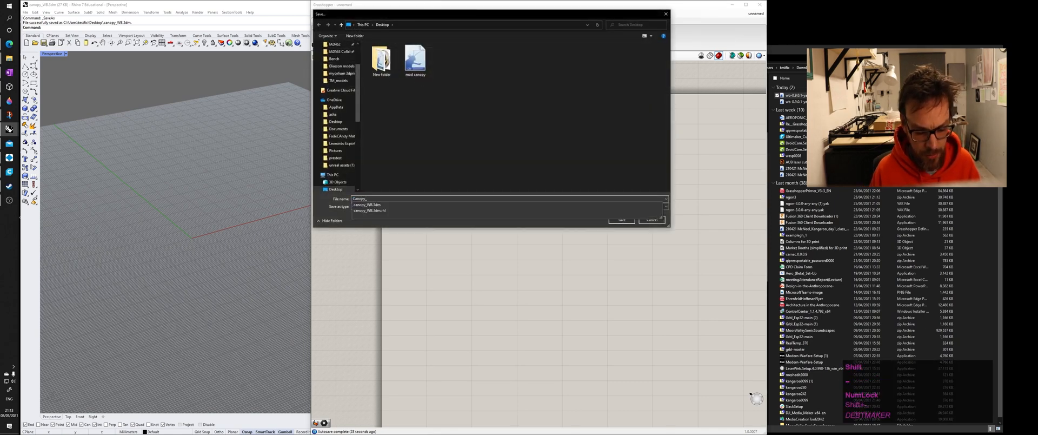
pyautogui.write('WB')
pyautogui.press('Return')
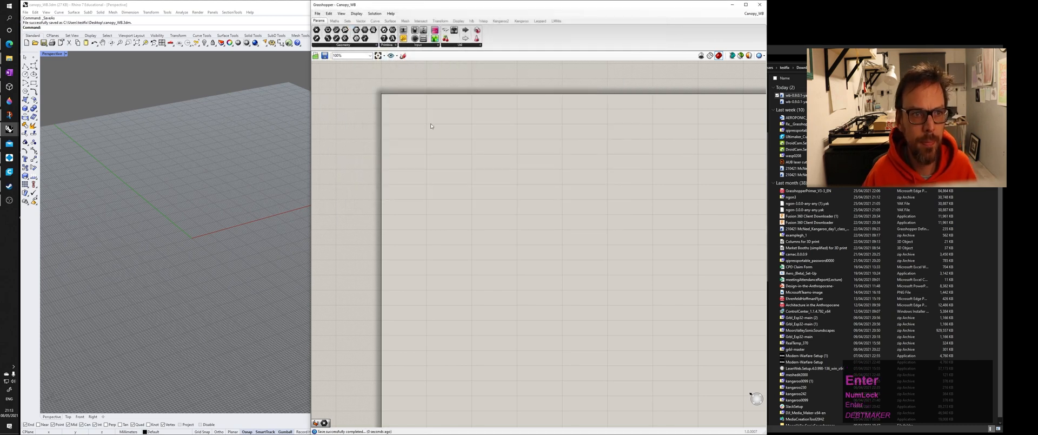
pyautogui.click(441, 129)
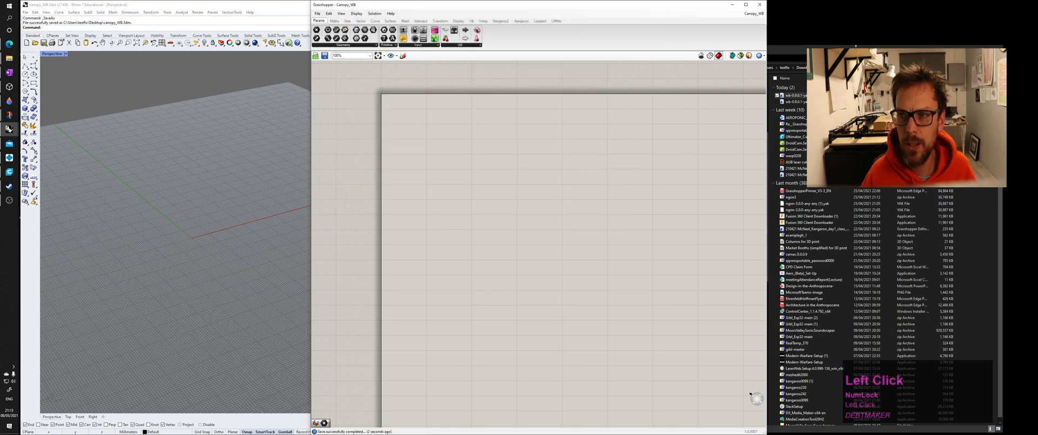
# - Put away the Downloads folder window so only Rhino and Grasshopper stay on screen
pyautogui.click(919, 50)
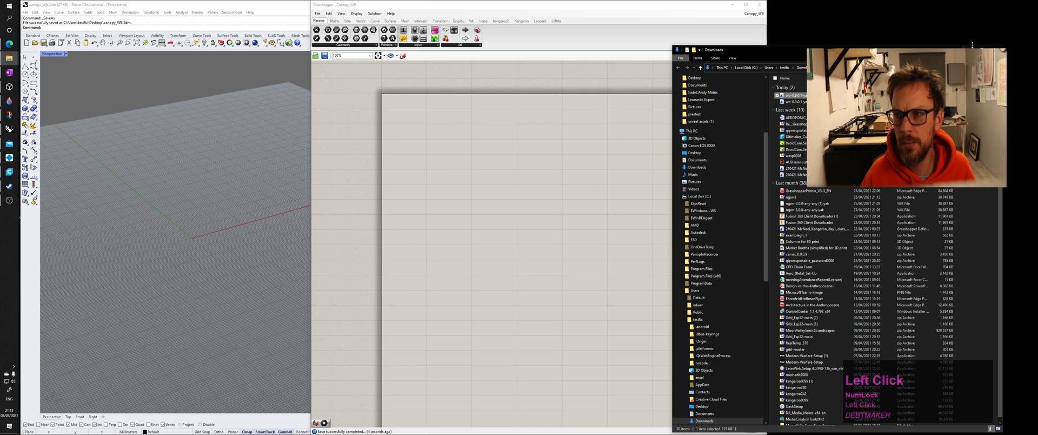
pyautogui.click(972, 48)
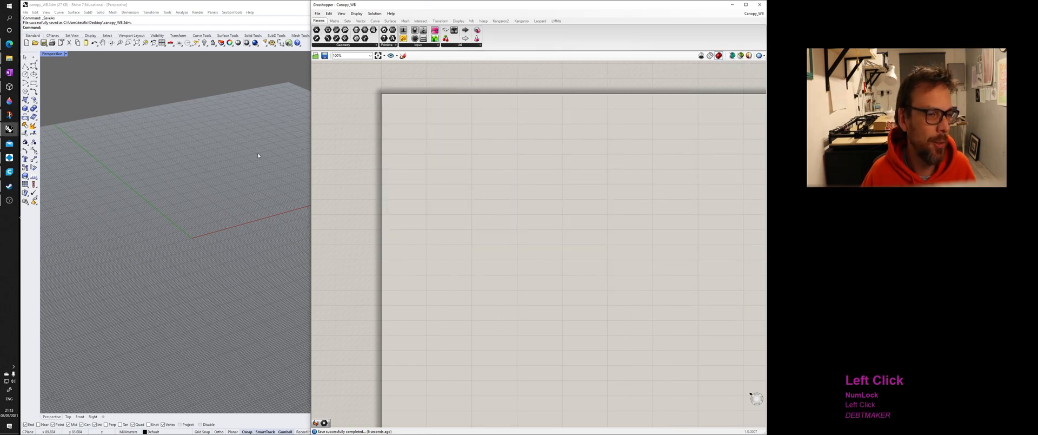
pyautogui.keyDown('shift'); pyautogui.moveTo(468, 162); pyautogui.dragTo(493, 172, button='right'); pyautogui.keyUp('shift')
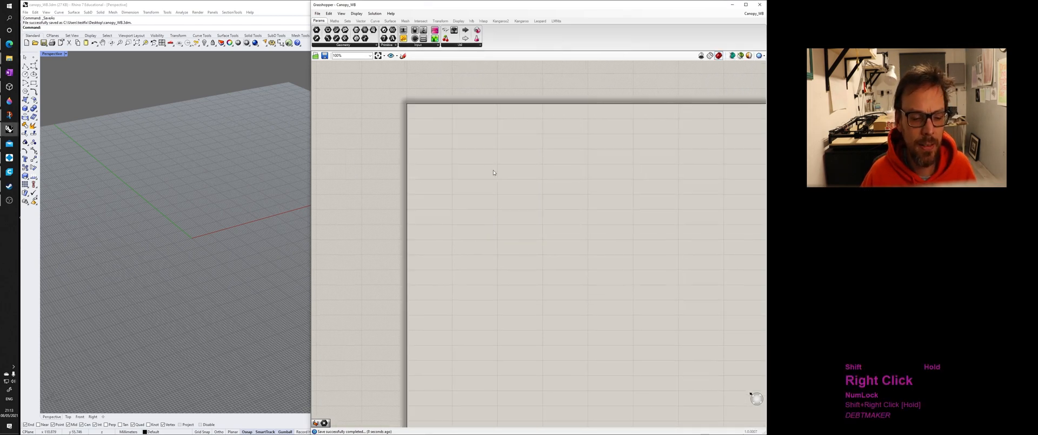
pyautogui.scroll(-1, 494, 173)
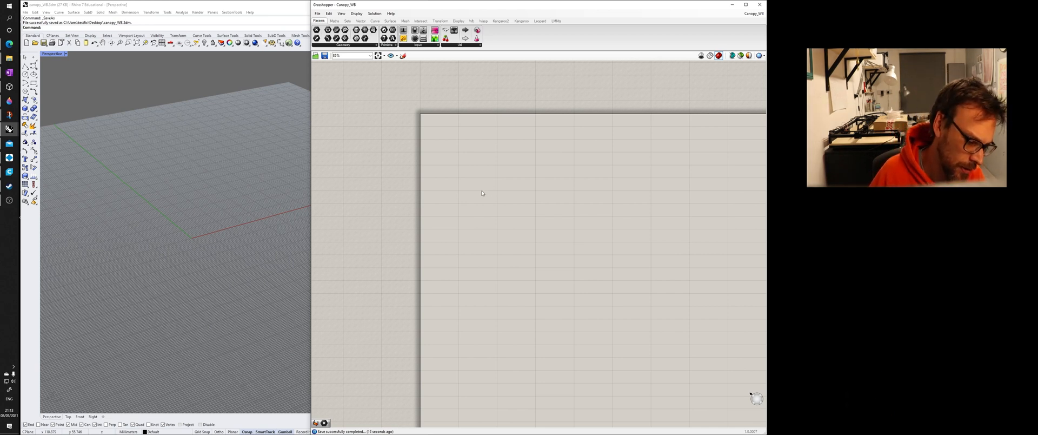
pyautogui.keyDown('shift'); pyautogui.moveTo(488, 163); pyautogui.dragTo(509, 140, button='right'); pyautogui.keyUp('shift')
pyautogui.scroll(-2, 453, 144)
pyautogui.moveTo(188, 162); pyautogui.dragTo(187, 170, button='right')
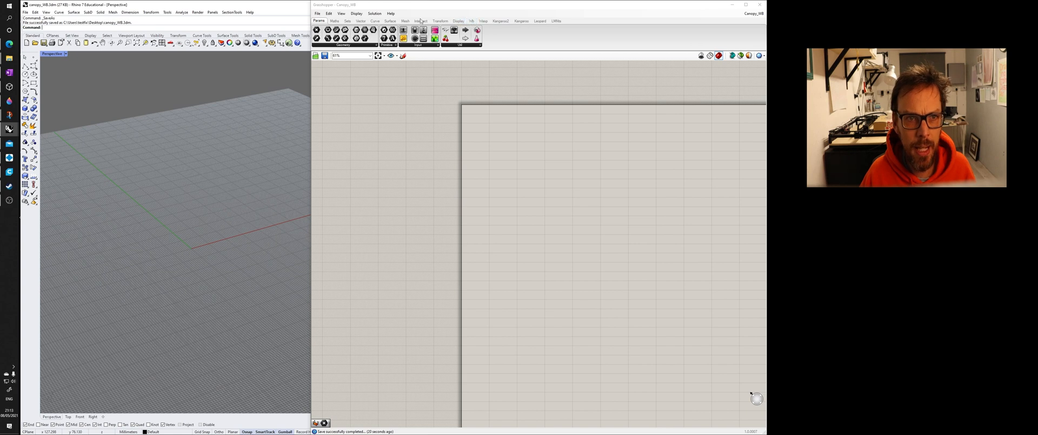
# - Examine the Weaverbird components available in Grasshopper for subdividing, transforming, defining and extracting meshes
pyautogui.click(472, 21)
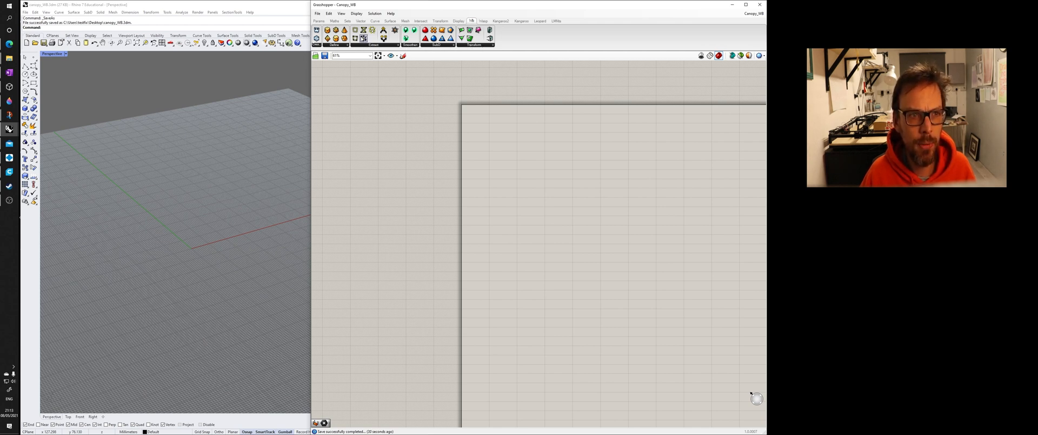
pyautogui.click(435, 45)
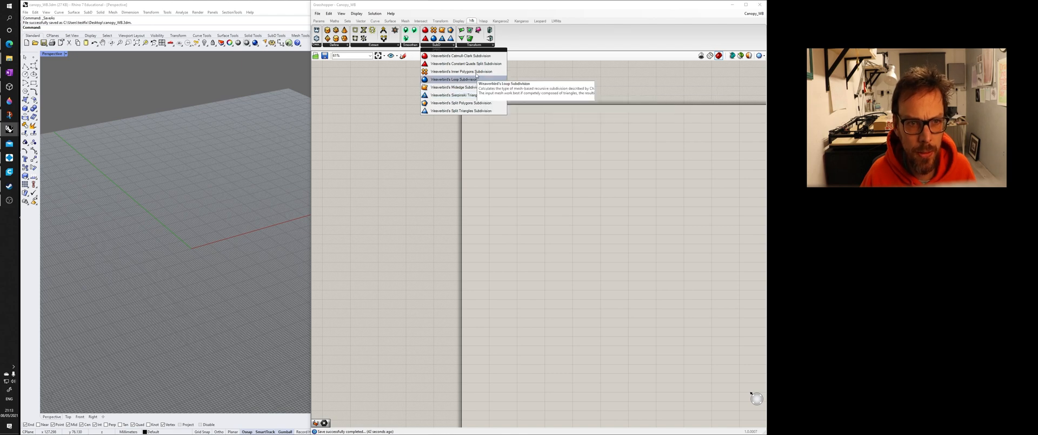
pyautogui.click(481, 44)
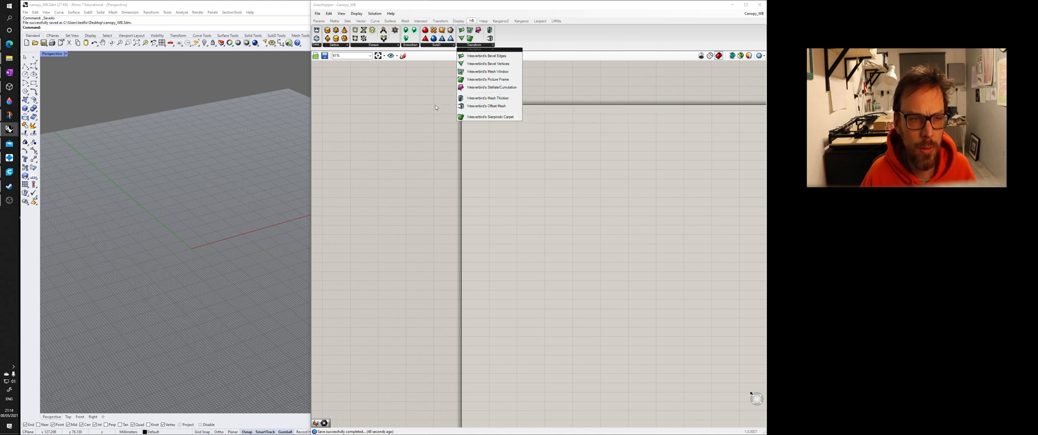
pyautogui.click(332, 45)
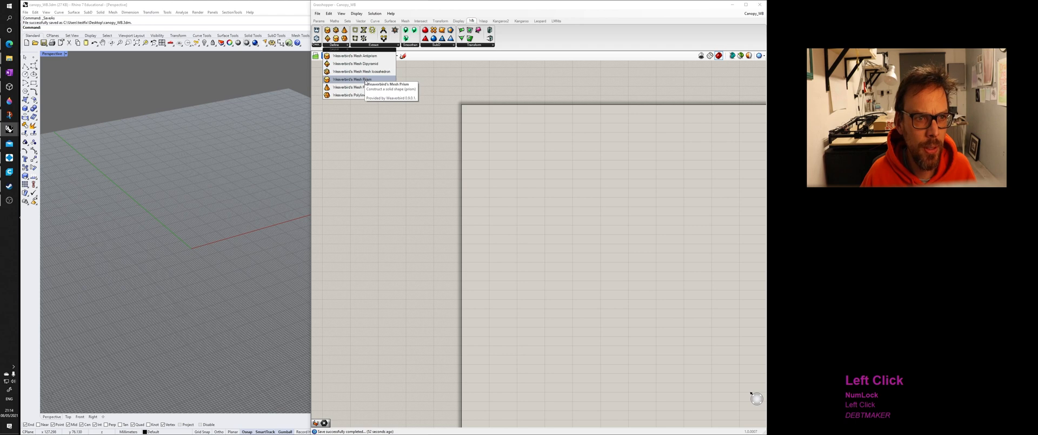
pyautogui.click(376, 45)
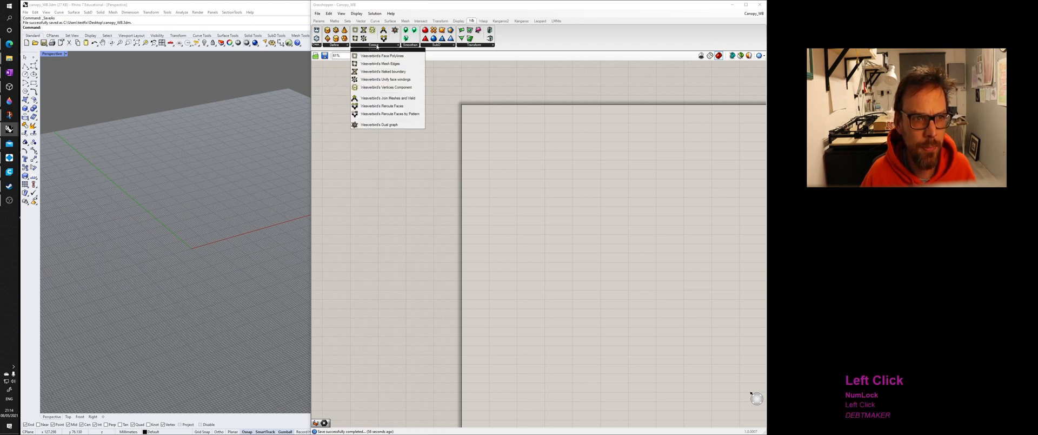
pyautogui.click(410, 98)
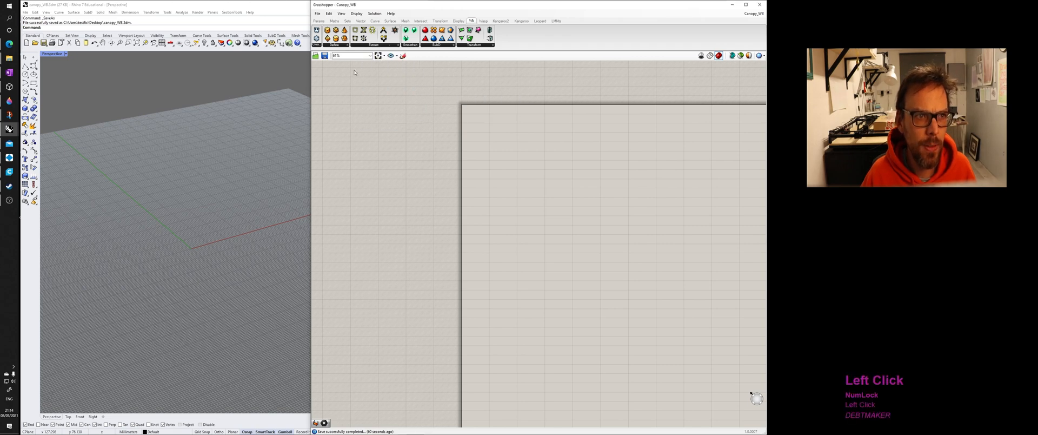
# - Hide the construction grid in the Rhino perspective view
pyautogui.scroll(-2, 204, 169)
pyautogui.moveTo(204, 169); pyautogui.dragTo(190, 200, button='right')
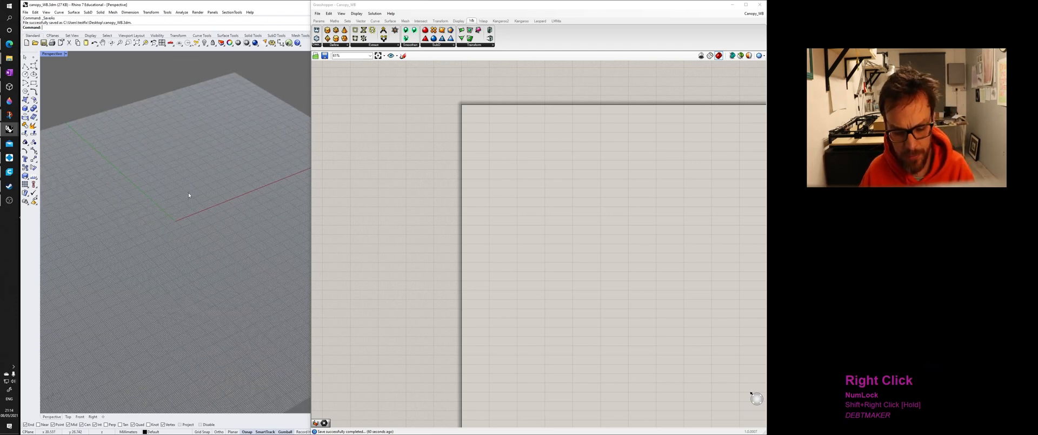
pyautogui.press('F7')
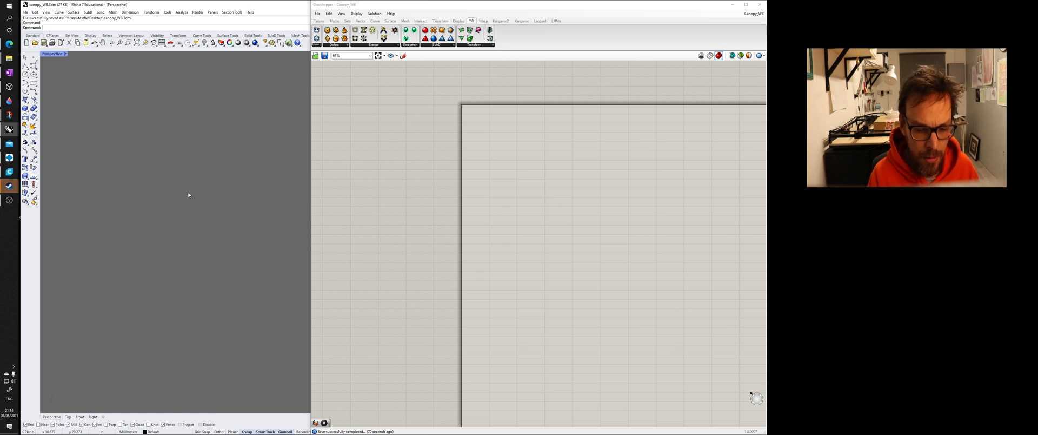
pyautogui.click(25, 100)
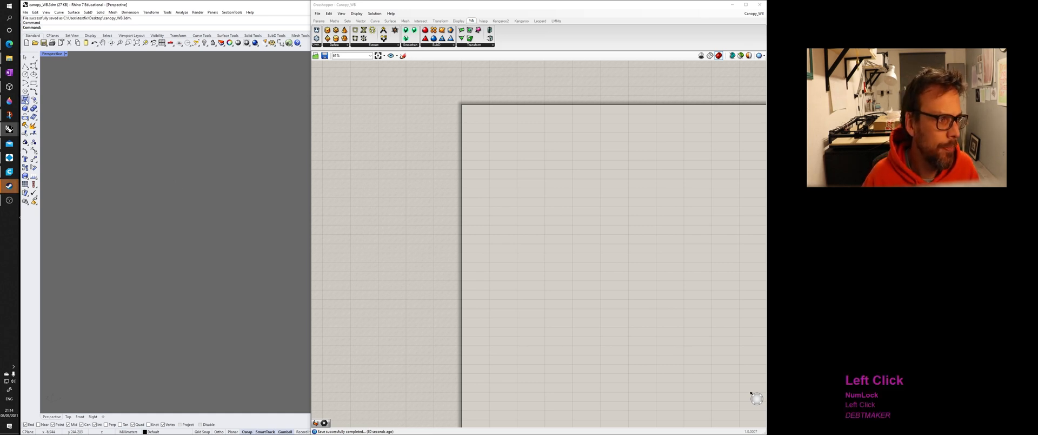
pyautogui.click(34, 111)
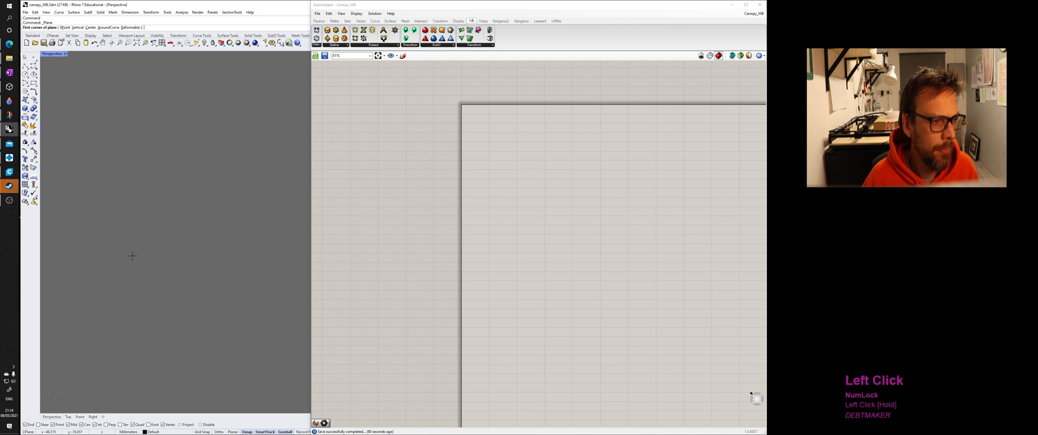
pyautogui.write('0')
pyautogui.press('Return')
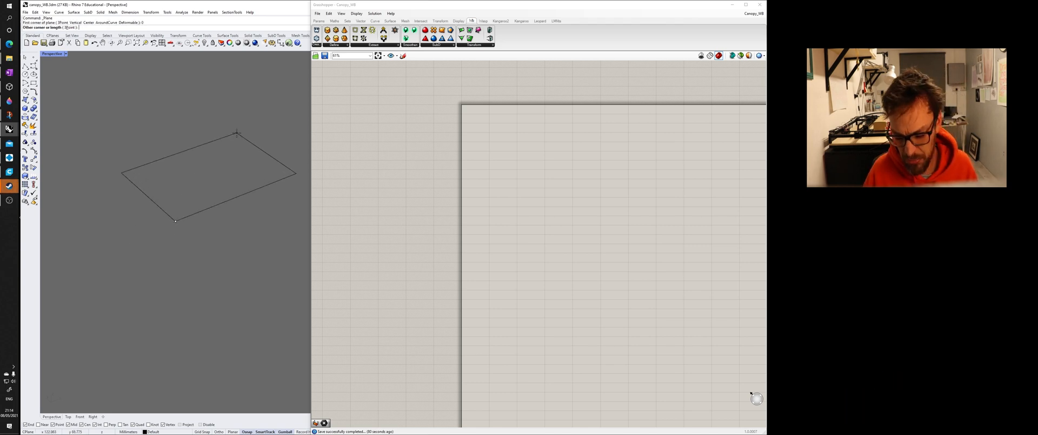
pyautogui.write('10')
pyautogui.press('Return')
pyautogui.write('1')
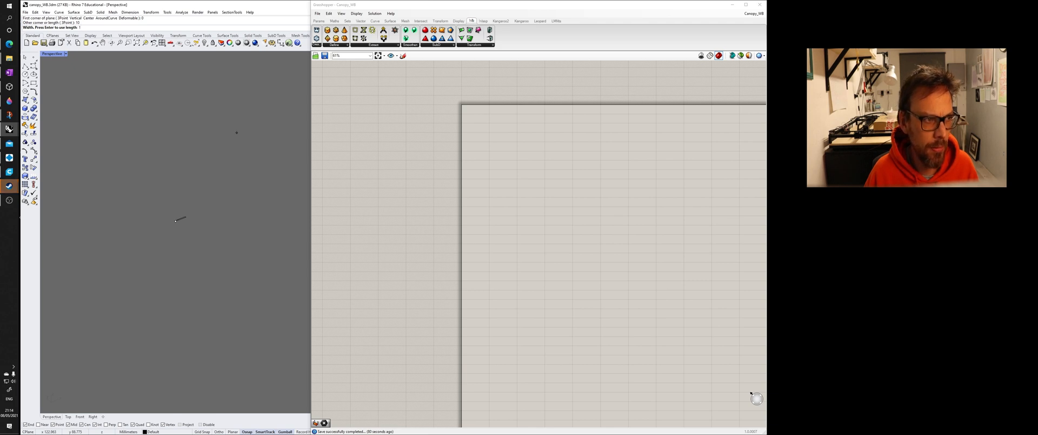
pyautogui.press('BackSpace')
# - Draw a square plane surface in Rhino from the origin with length and width of 100 mm
pyautogui.rightClick(225, 185)
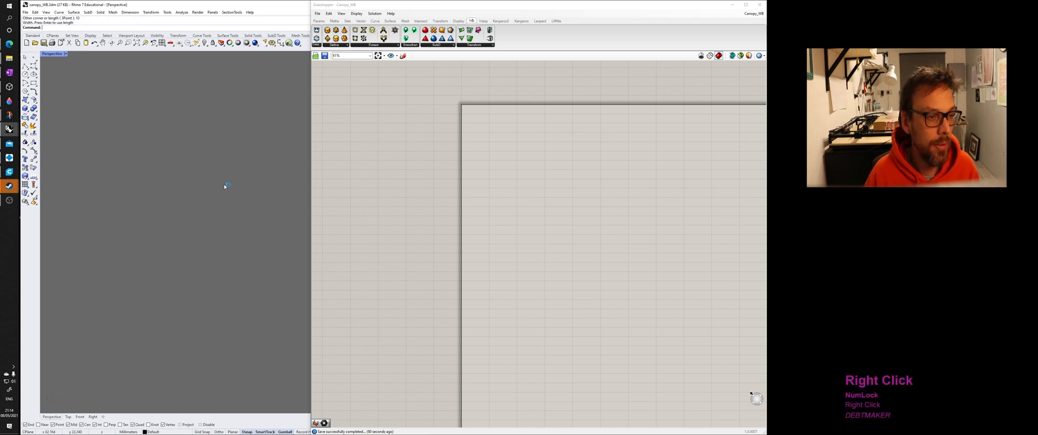
pyautogui.write('0')
pyautogui.press('Return')
pyautogui.write('100')
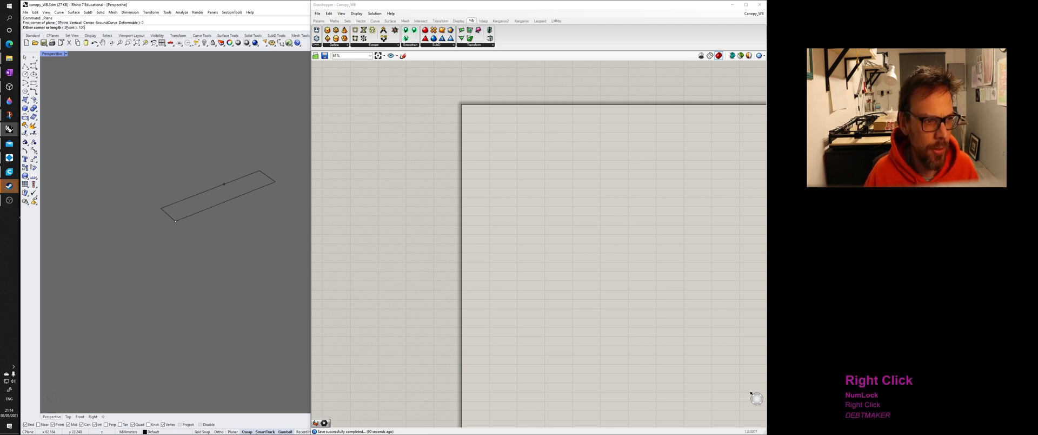
pyautogui.press('Return')
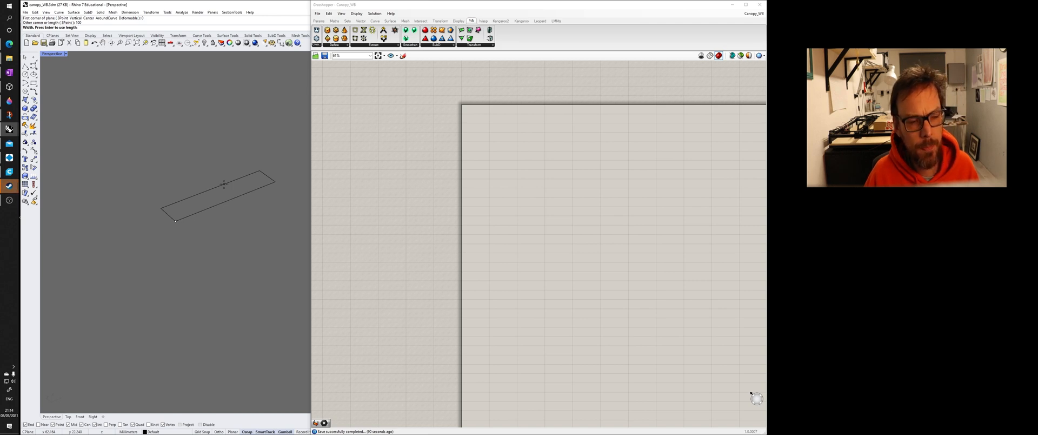
pyautogui.press('Return')
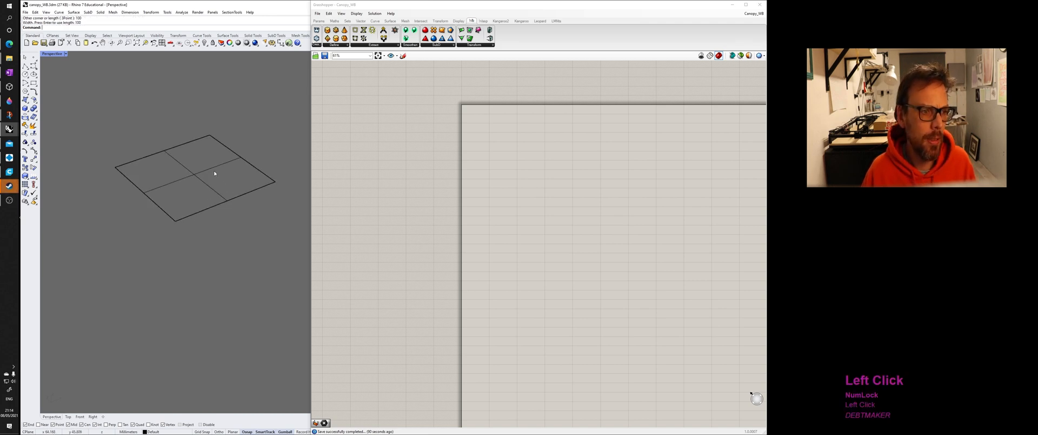
# - Set the Rhino perspective view to the Shaded display mode and leave the plane deselected
pyautogui.click(222, 167)
pyautogui.click(65, 54)
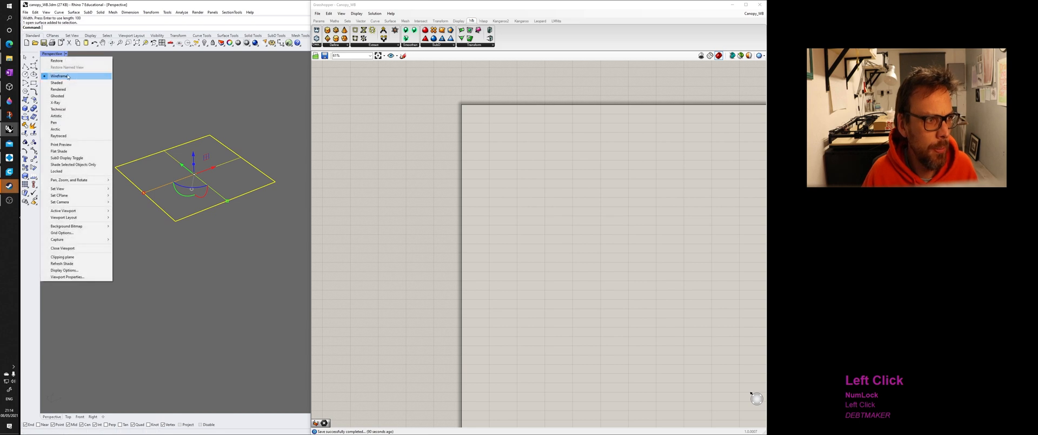
pyautogui.click(54, 83)
pyautogui.keyDown('shift'); pyautogui.moveTo(161, 137); pyautogui.dragTo(139, 191, button='right'); pyautogui.keyUp('shift')
pyautogui.click(140, 189)
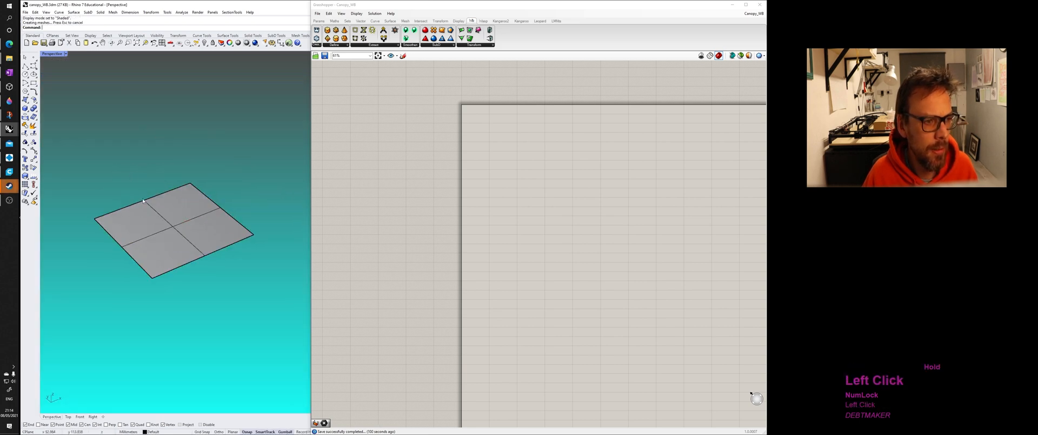
pyautogui.moveTo(154, 219); pyautogui.dragTo(201, 218, button='right')
# - Place a Surface parameter on the Grasshopper canvas
pyautogui.moveTo(505, 206); pyautogui.dragTo(491, 206, button='right')
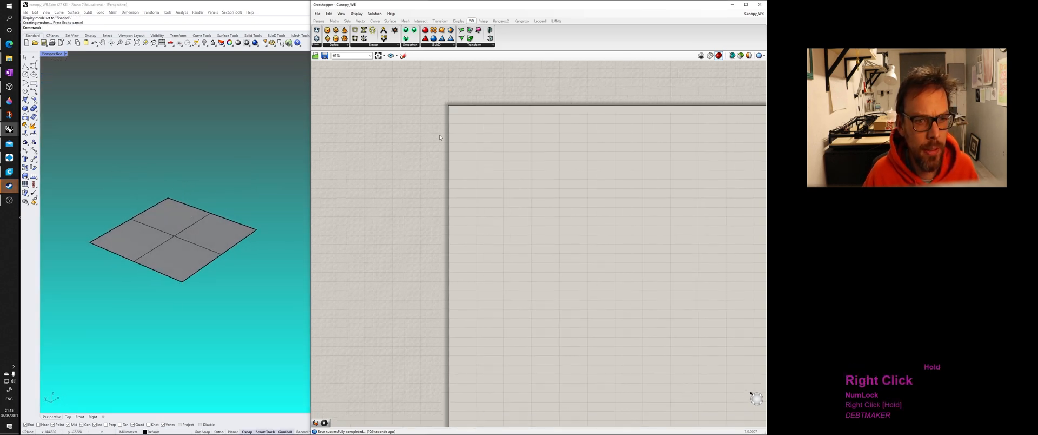
pyautogui.click(319, 21)
pyautogui.click(334, 44)
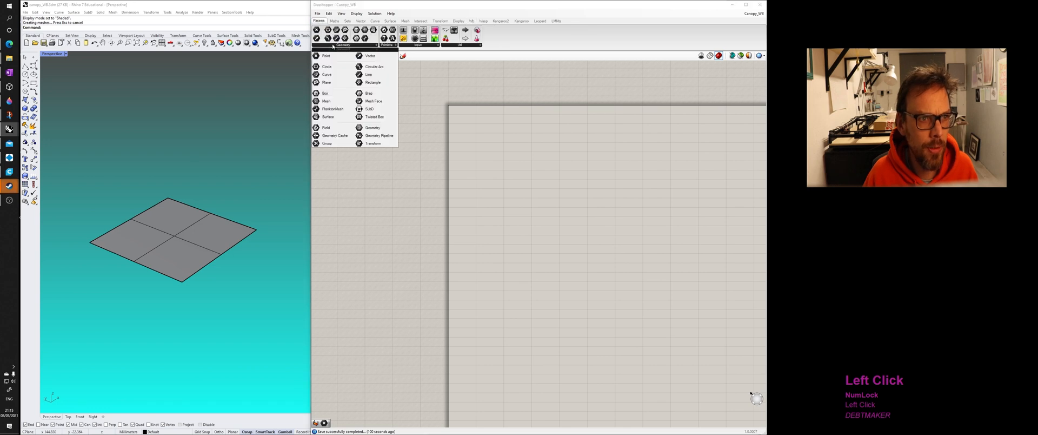
pyautogui.moveTo(349, 120); pyautogui.dragTo(509, 195)
pyautogui.scroll(4, 503, 201)
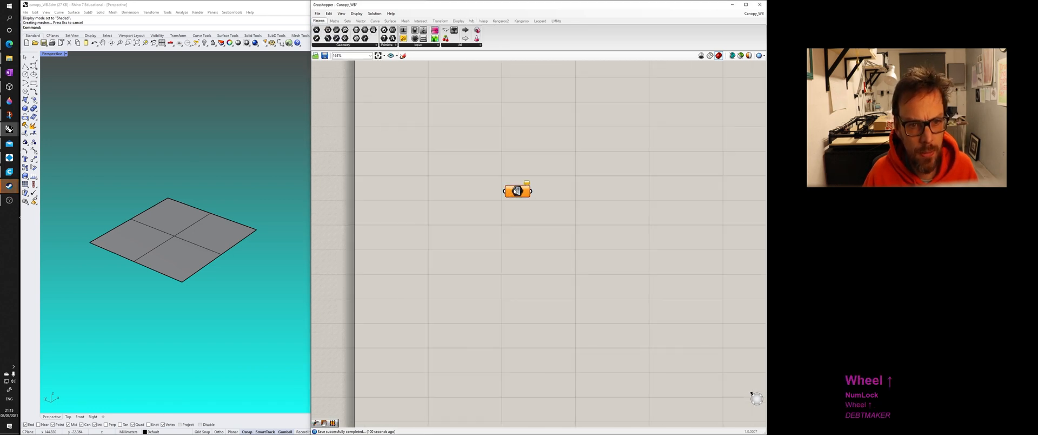
# - Reference the square Rhino plane in the Surface parameter as its one surface and deselect the component
pyautogui.click(513, 191)
pyautogui.rightClick(516, 191)
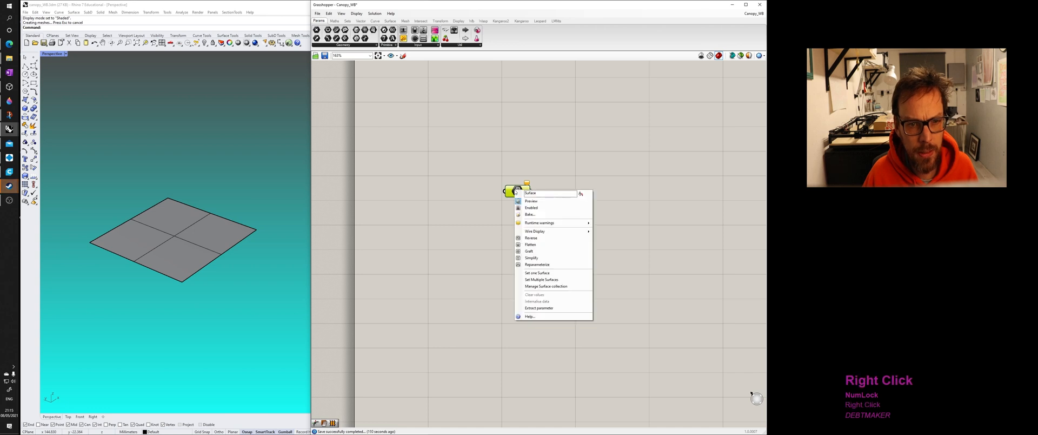
pyautogui.click(542, 273)
pyautogui.click(167, 229)
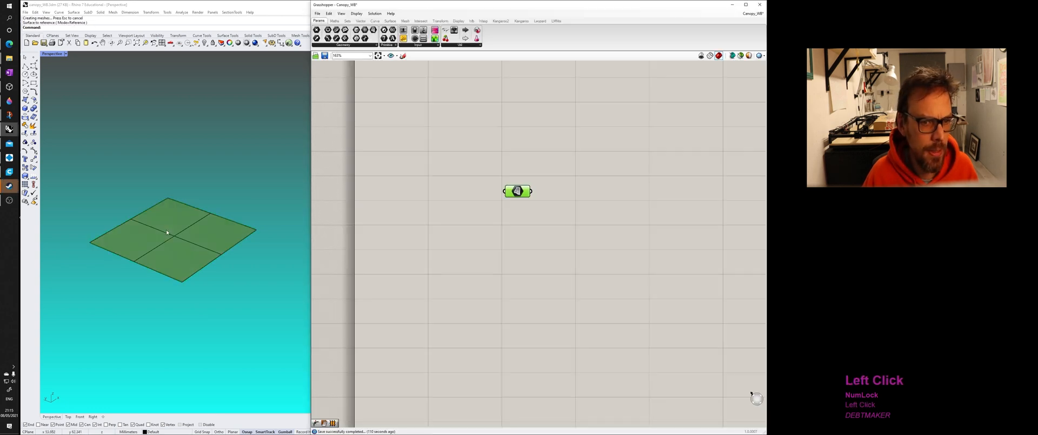
pyautogui.click(448, 194)
pyautogui.click(523, 193)
pyautogui.click(468, 217)
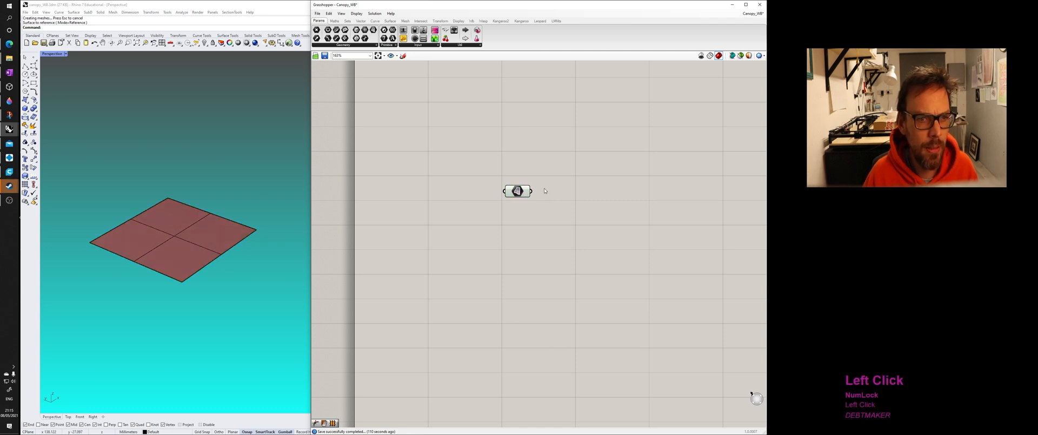
# - Hide the original square plane in Rhino, leaving only its Grasshopper reference on view
pyautogui.click(522, 192)
pyautogui.click(196, 226)
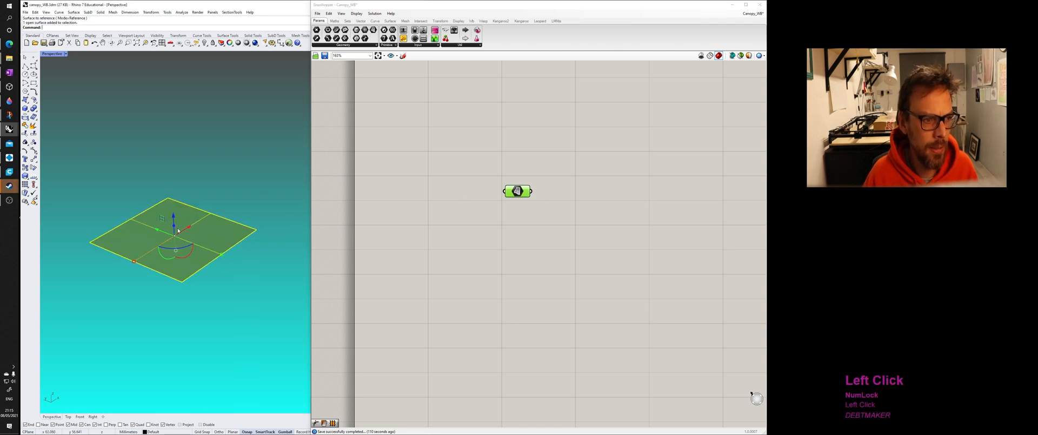
pyautogui.click(205, 45)
pyautogui.click(511, 173)
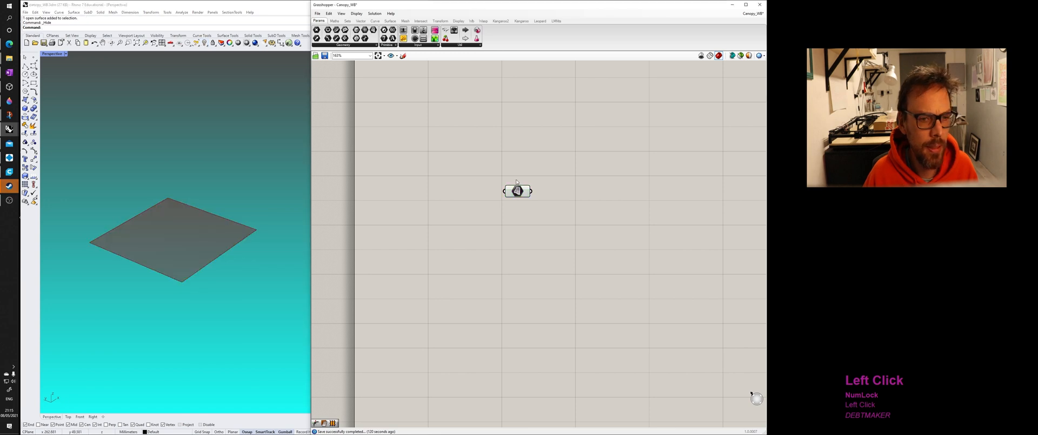
# - Add the component-labelling utility with the Exceptions input above the Surface parameter, and shift the Surface parameter sideways beneath it
pyautogui.moveTo(511, 173); pyautogui.dragTo(486, 182, button='right')
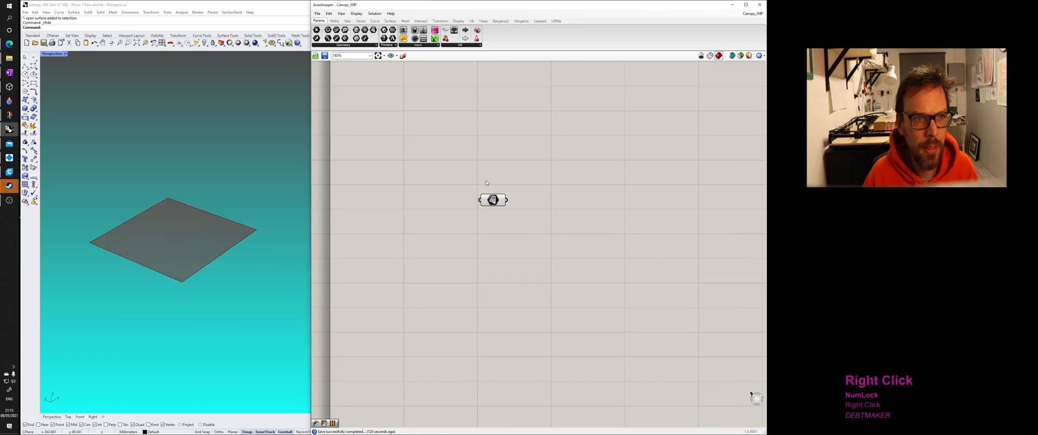
pyautogui.click(460, 45)
pyautogui.click(467, 56)
pyautogui.click(412, 99)
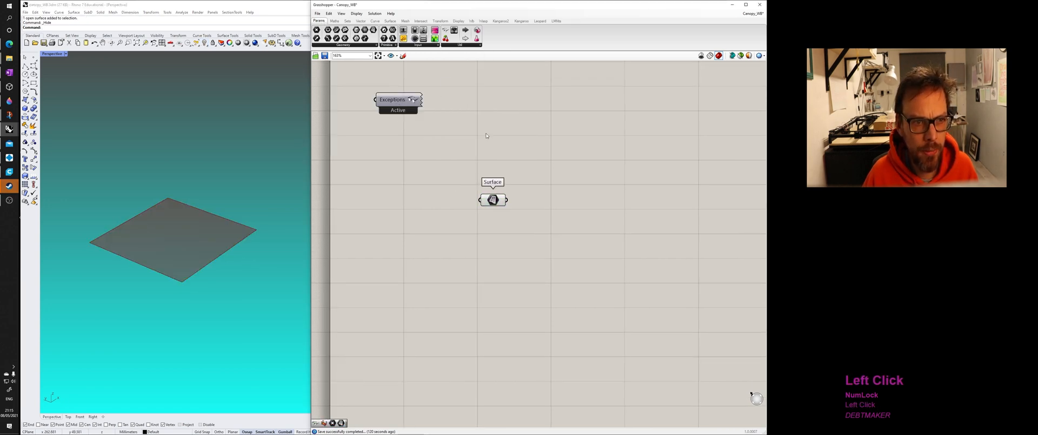
pyautogui.moveTo(490, 198); pyautogui.dragTo(441, 201)
pyautogui.click(454, 165)
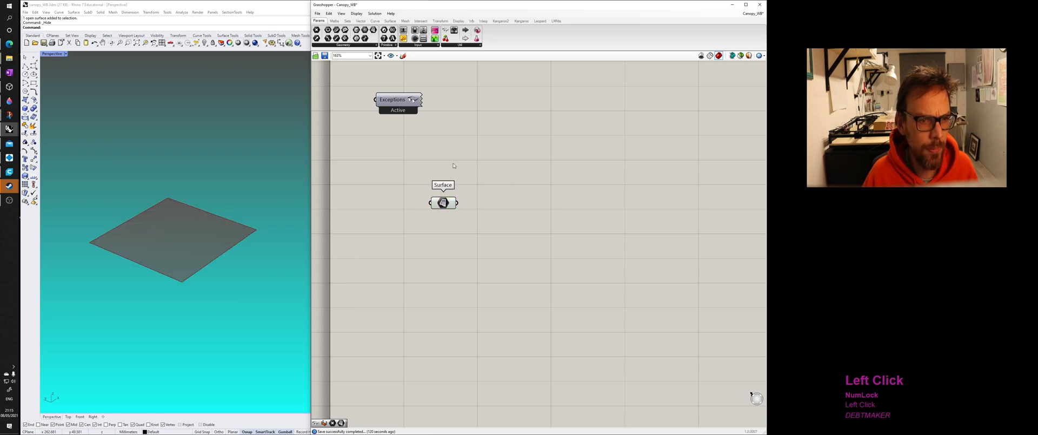
pyautogui.moveTo(492, 181); pyautogui.dragTo(459, 184, button='right')
pyautogui.scroll(2, 416, 201)
pyautogui.click(405, 212)
pyautogui.click(480, 206)
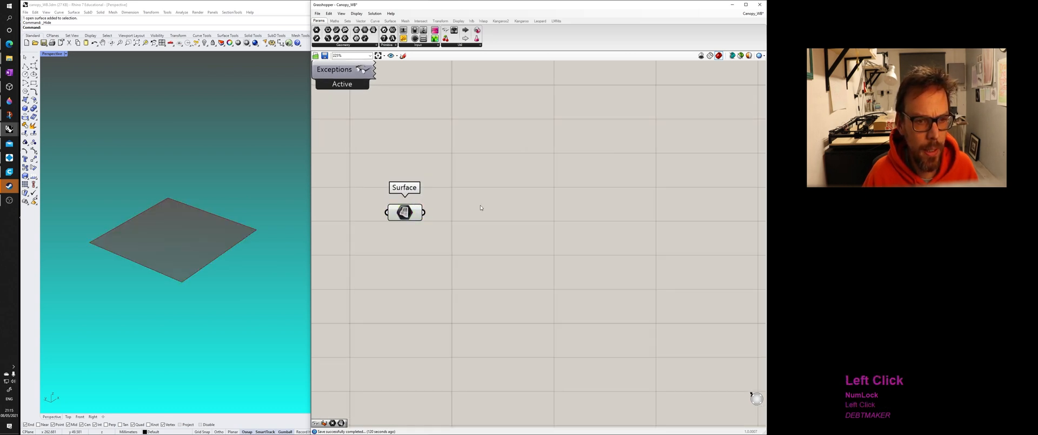
pyautogui.moveTo(213, 227)
pyautogui.mouseDown(button='right')
pyautogui.moveTo(206, 269)
pyautogui.moveTo(219, 238)
pyautogui.moveTo(242, 249)
pyautogui.moveTo(214, 234)
pyautogui.mouseUp(button='right')
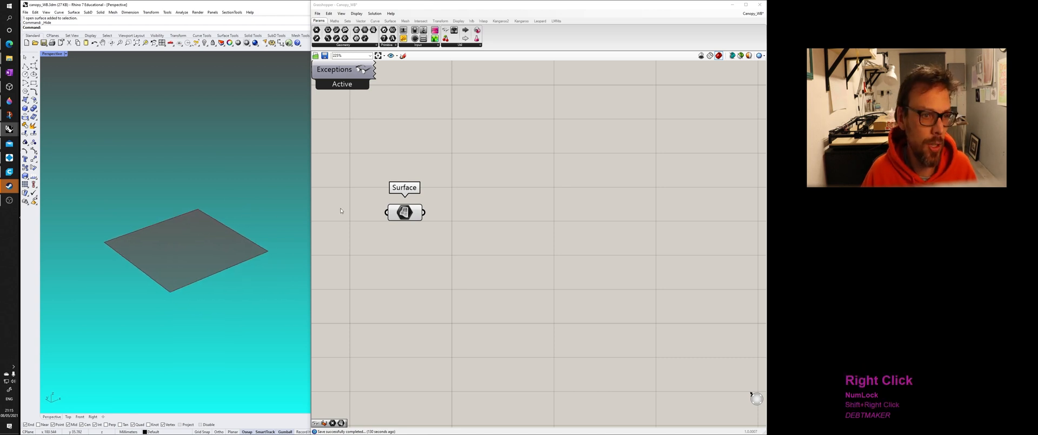
pyautogui.click(400, 212)
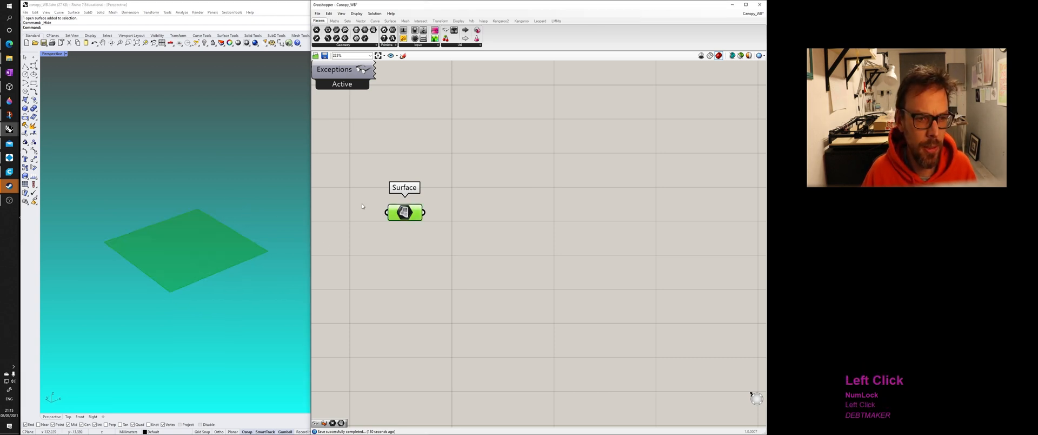
pyautogui.click(237, 235)
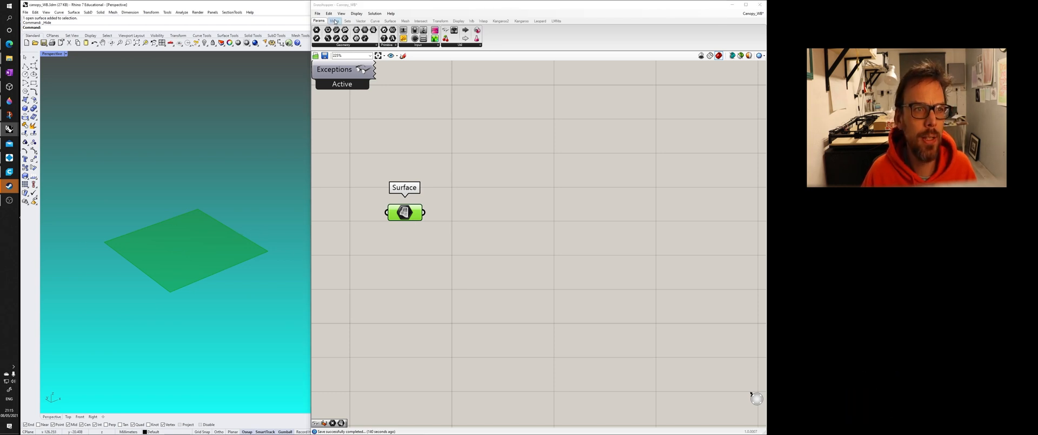
pyautogui.click(405, 22)
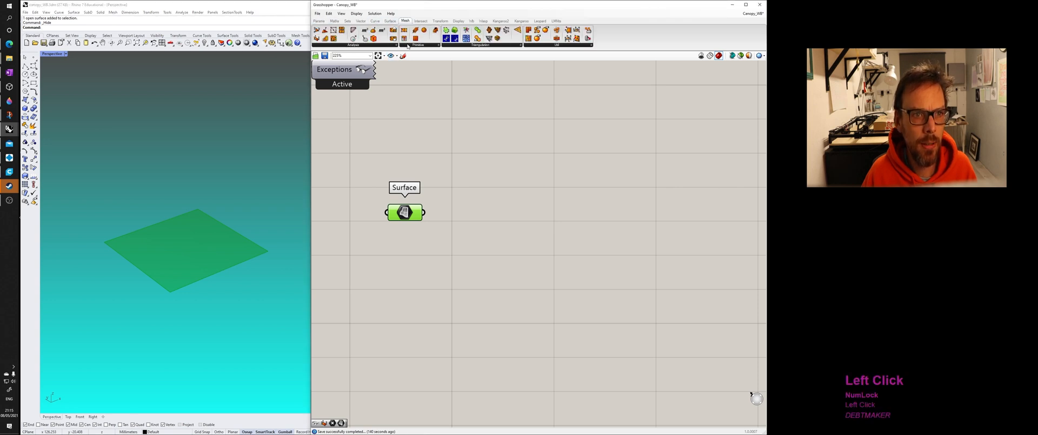
pyautogui.click(417, 46)
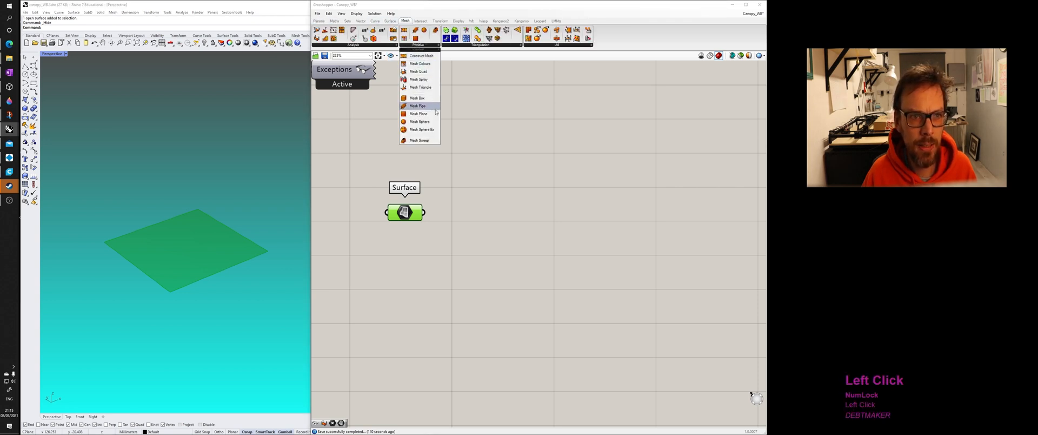
pyautogui.click(431, 56)
pyautogui.click(474, 164)
pyautogui.moveTo(475, 161); pyautogui.dragTo(538, 215)
pyautogui.press('Delete')
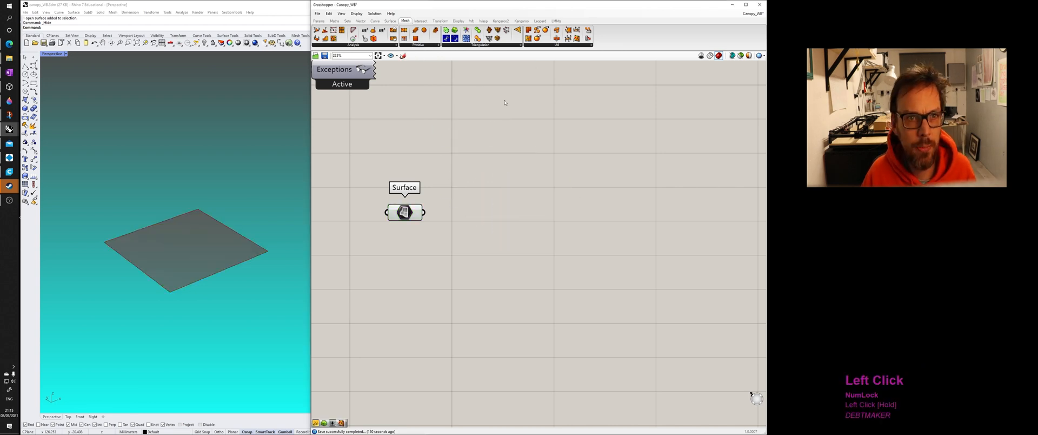
# - Place a Mesh Surface component beside the Surface parameter and connect the parameter to its Surface input
pyautogui.click(561, 47)
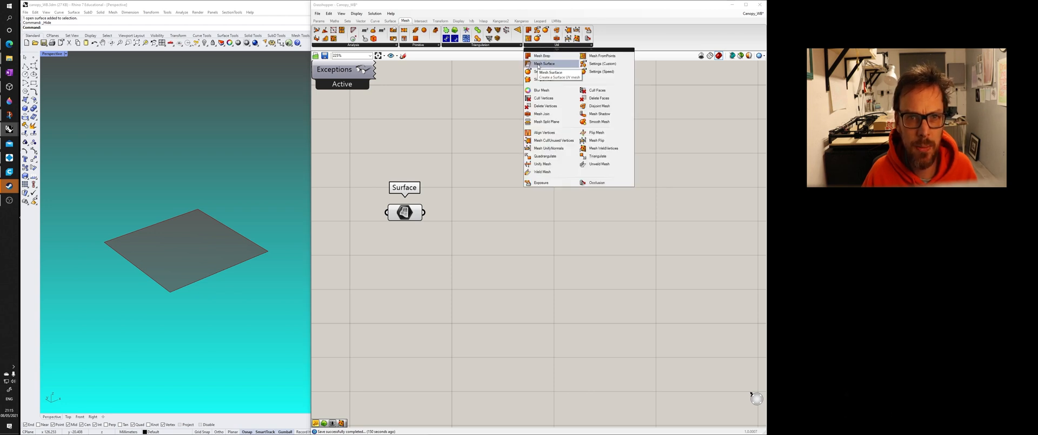
pyautogui.click(538, 66)
pyautogui.click(527, 248)
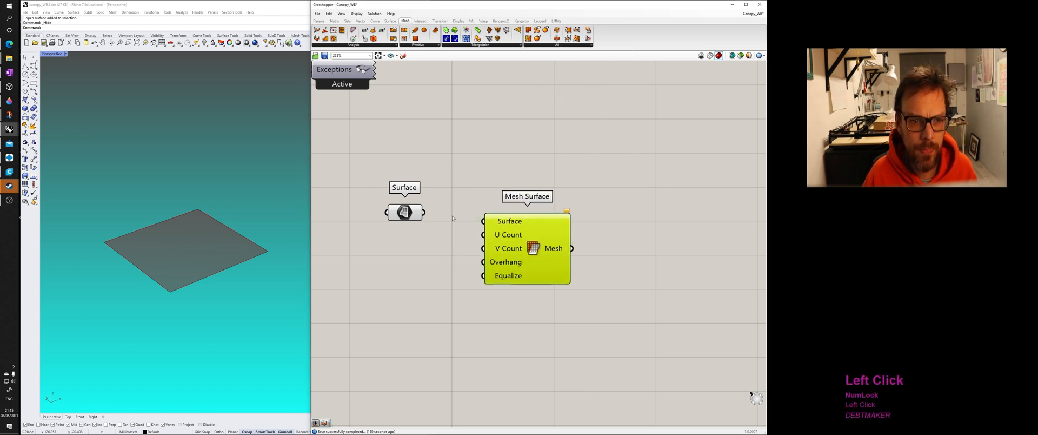
pyautogui.moveTo(419, 217); pyautogui.dragTo(491, 228)
pyautogui.click(386, 199)
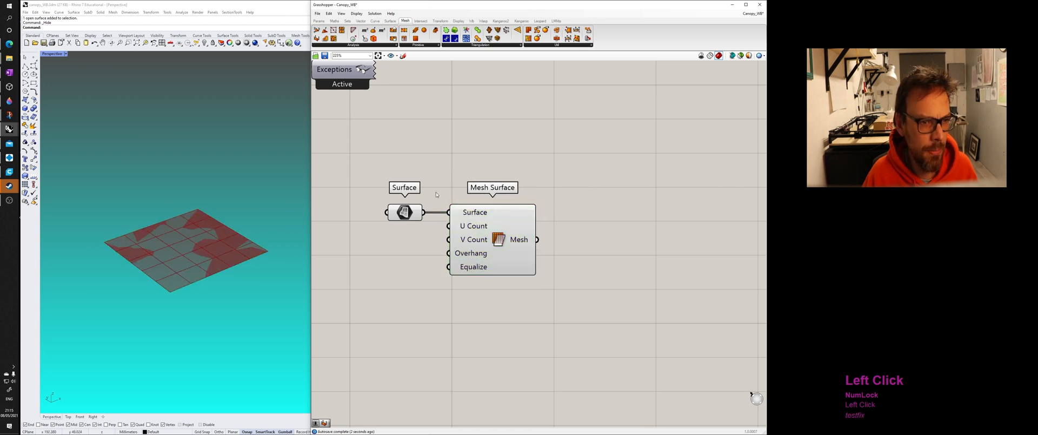
# - Turn off the preview of the Surface parameter
pyautogui.rightClick(399, 217)
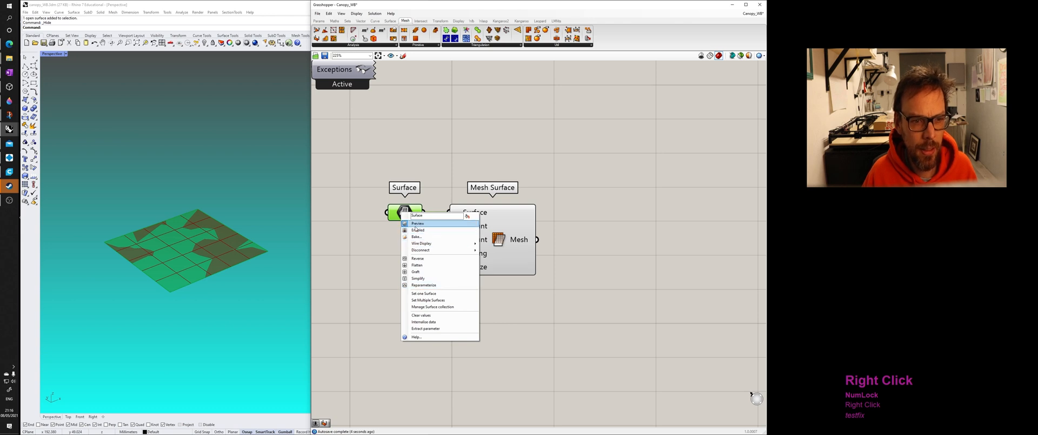
pyautogui.click(416, 224)
pyautogui.moveTo(433, 230); pyautogui.dragTo(489, 225, button='right')
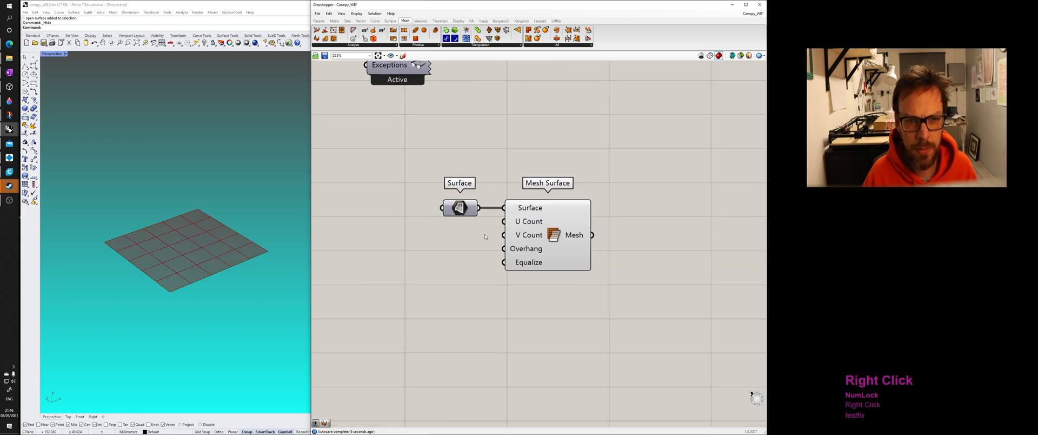
pyautogui.scroll(-3, 199, 247)
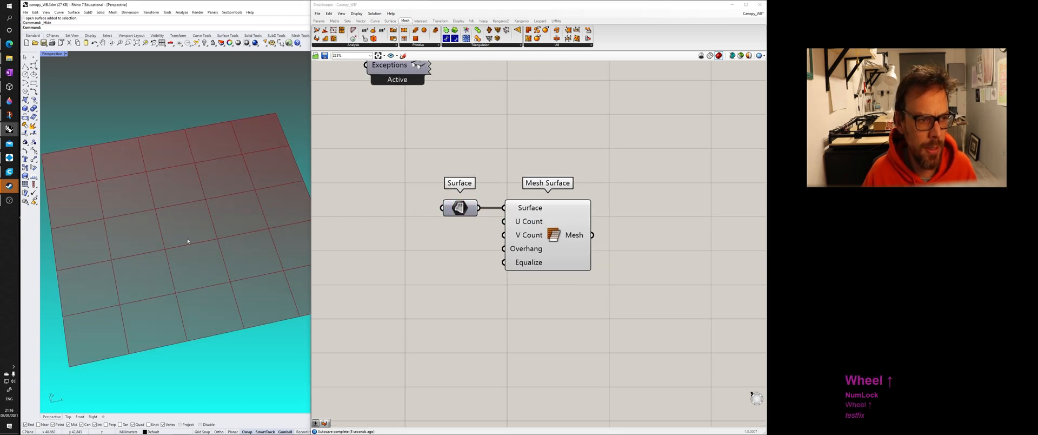
# - Create a number slider with the value 25 and connect it to the Mesh Surface component's U Count
pyautogui.doubleClick(418, 283)
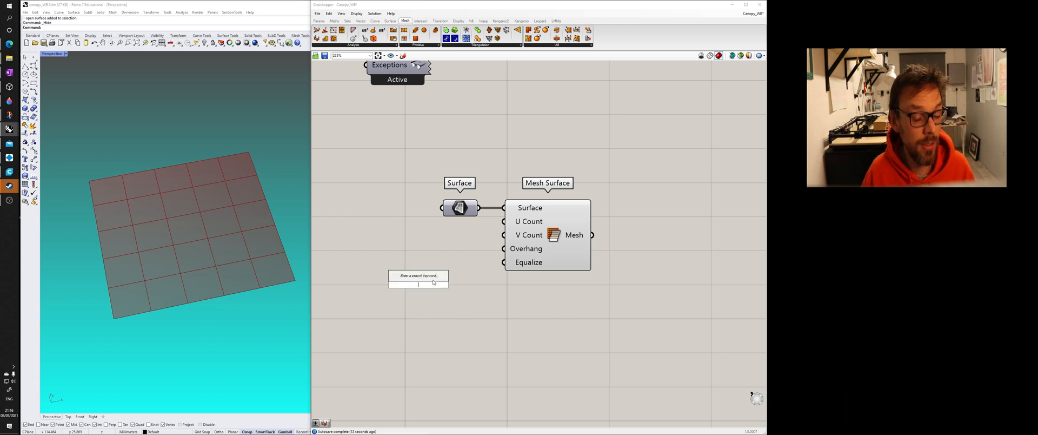
pyautogui.write('25')
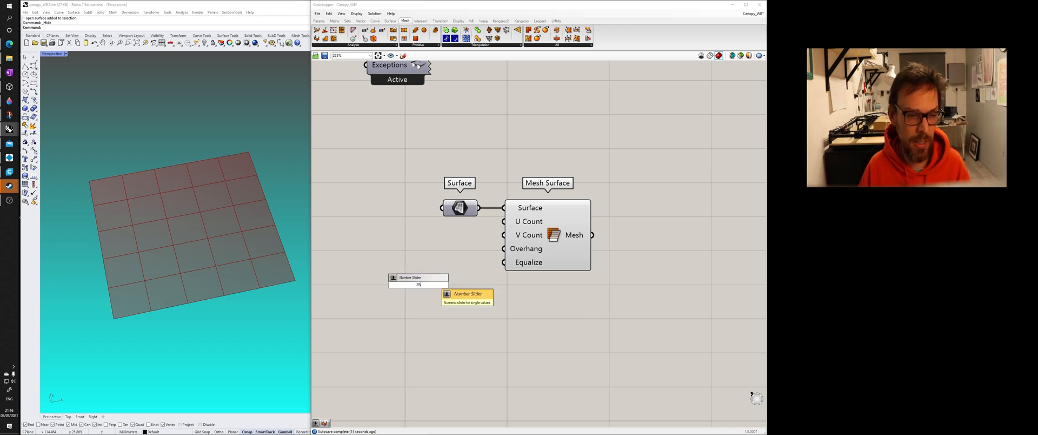
pyautogui.press('Return')
pyautogui.moveTo(416, 284); pyautogui.dragTo(396, 232)
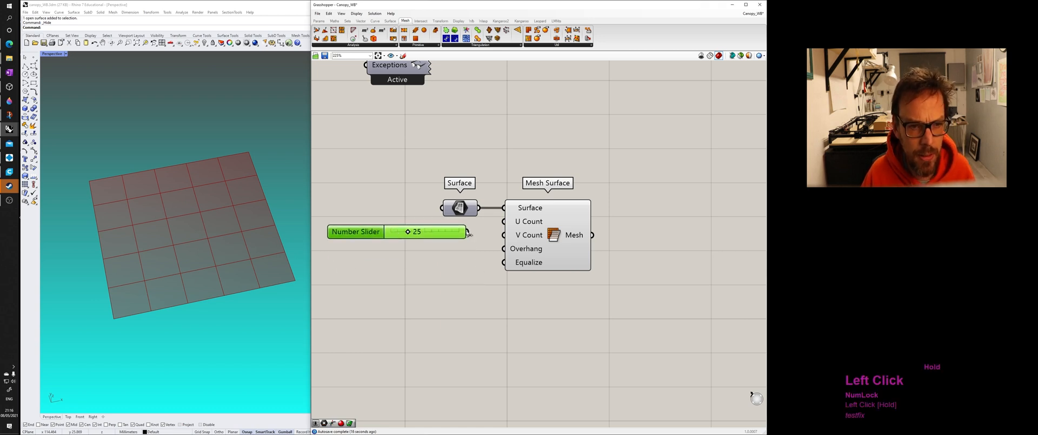
pyautogui.moveTo(467, 233); pyautogui.dragTo(505, 220)
# - Duplicate the 25 slider, connect the copy to the Mesh Surface component's V Count, and align it below the original
pyautogui.keyDown('alt'); pyautogui.moveTo(395, 234); pyautogui.dragTo(390, 253); pyautogui.keyUp('alt')
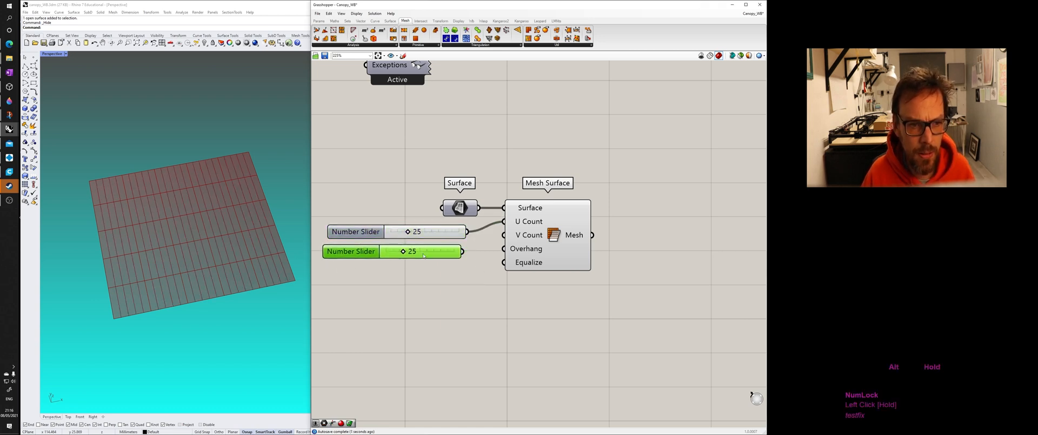
pyautogui.moveTo(463, 252); pyautogui.dragTo(503, 235)
pyautogui.moveTo(384, 256); pyautogui.dragTo(389, 252)
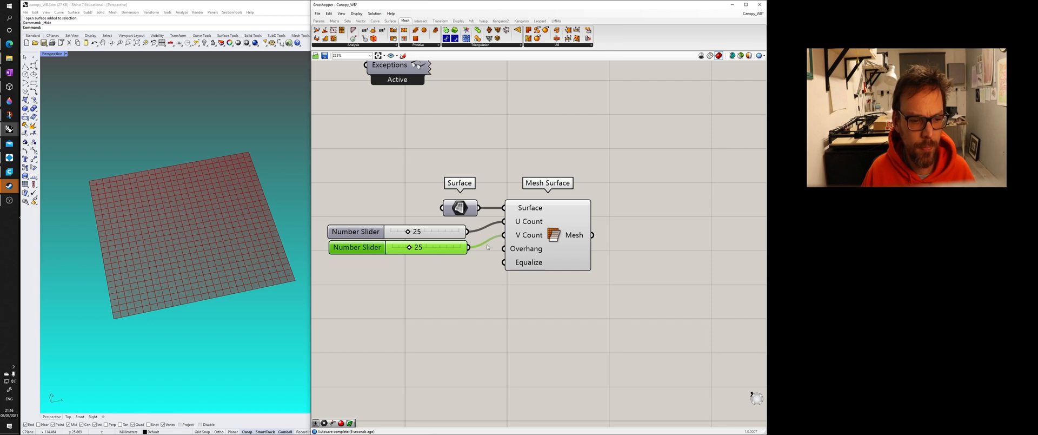
pyautogui.moveTo(637, 232); pyautogui.dragTo(530, 234, button='right')
pyautogui.click(530, 234)
# - Examine the U and V count sliders and the resulting mesh grid from several angles in the Rhino viewport
pyautogui.moveTo(371, 237); pyautogui.dragTo(535, 220, button='right')
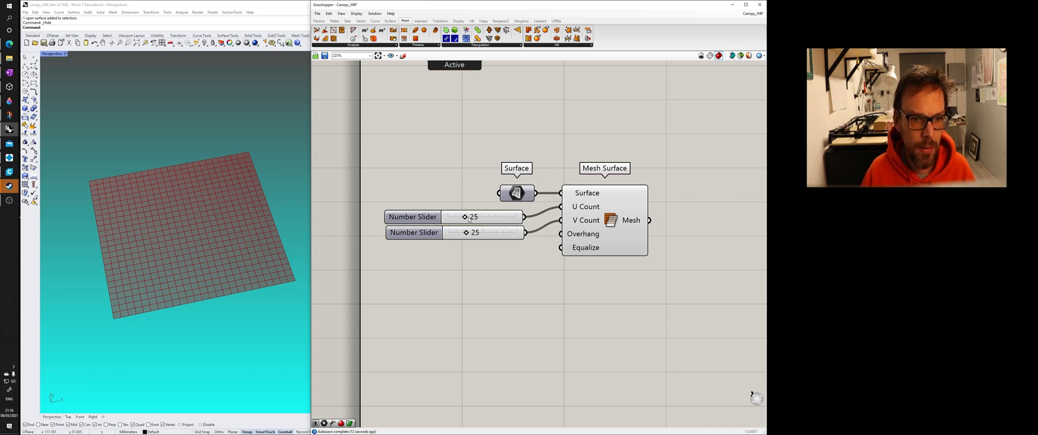
pyautogui.moveTo(465, 217)
pyautogui.mouseDown()
pyautogui.moveTo(455, 217)
pyautogui.moveTo(466, 218)
pyautogui.mouseUp()
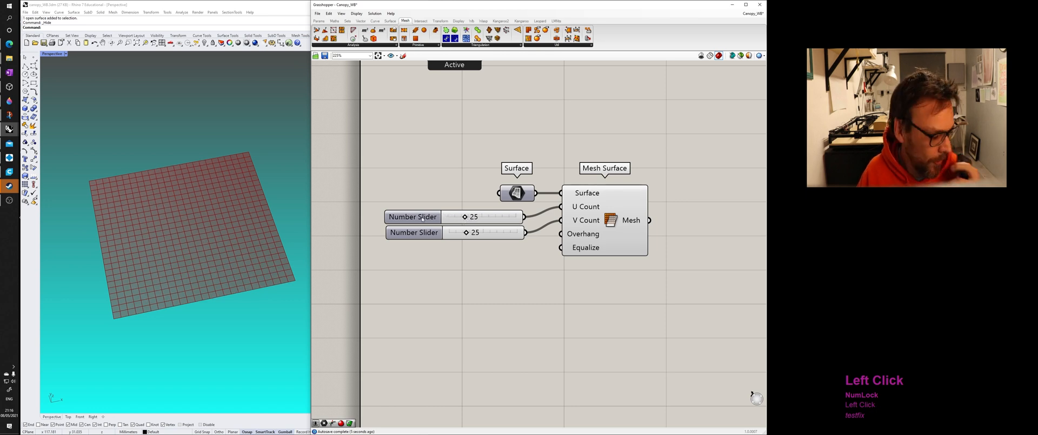
pyautogui.moveTo(446, 198); pyautogui.dragTo(459, 199, button='right')
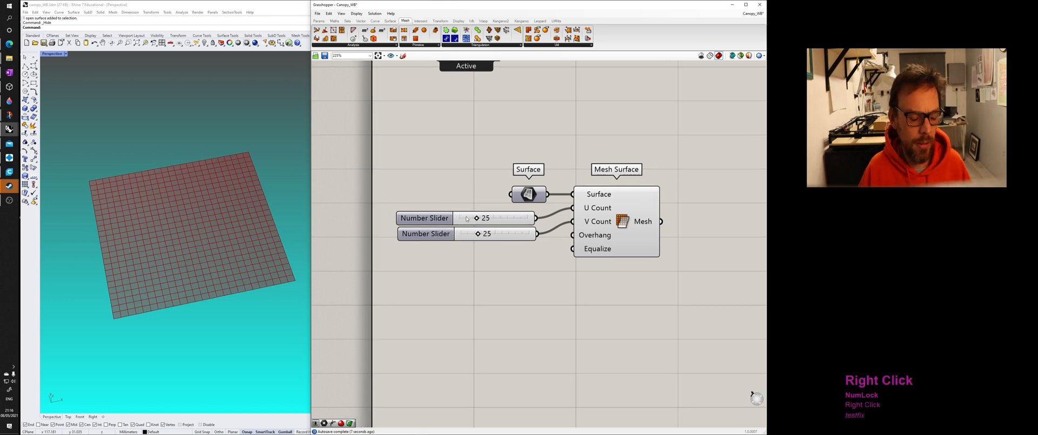
pyautogui.moveTo(488, 234); pyautogui.dragTo(462, 236, button='right')
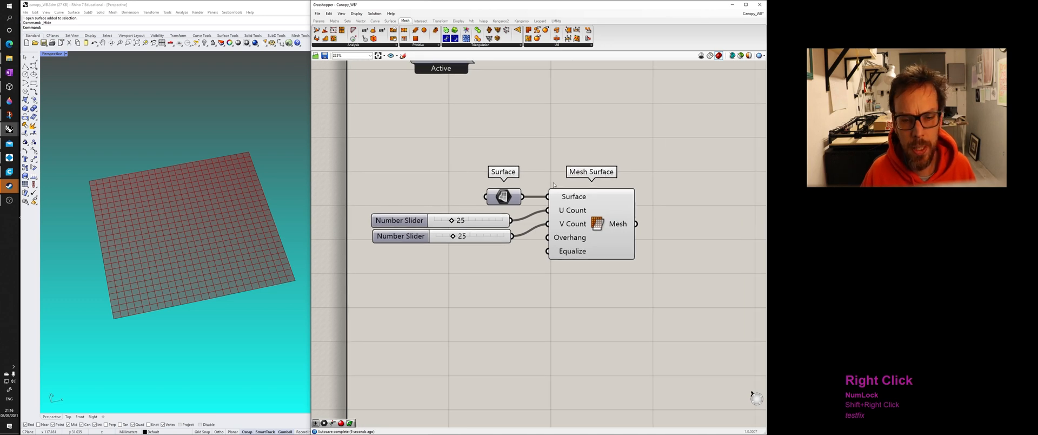
pyautogui.scroll(-2, 554, 185)
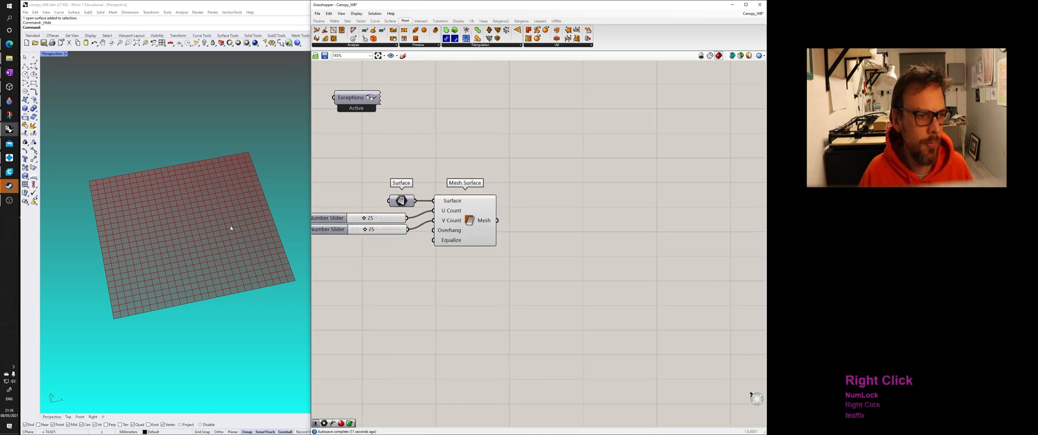
pyautogui.moveTo(231, 228); pyautogui.dragTo(210, 196, button='right')
pyautogui.scroll(3, 170, 241)
pyautogui.scroll(-3, 170, 241)
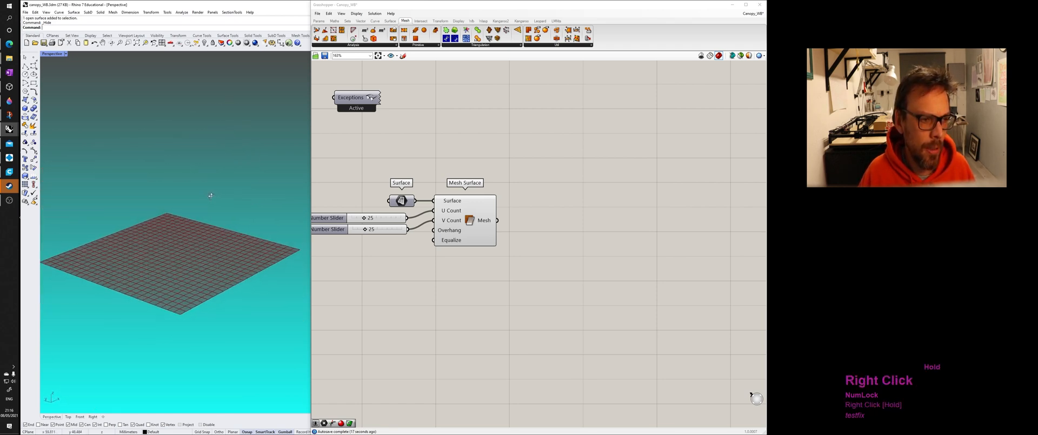
pyautogui.moveTo(530, 109)
pyautogui.mouseDown(button='right')
pyautogui.moveTo(555, 113)
pyautogui.moveTo(542, 120)
pyautogui.mouseUp(button='right')
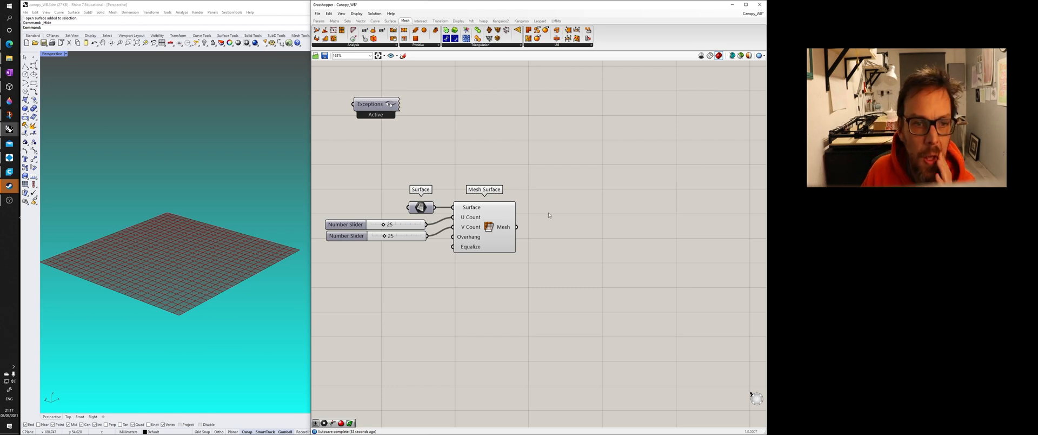
pyautogui.moveTo(267, 195); pyautogui.dragTo(268, 224, button='right')
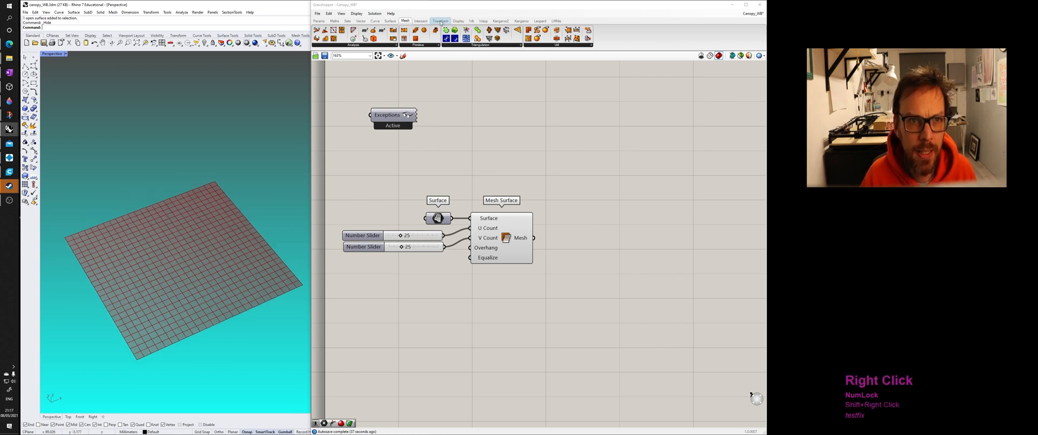
# - Place Weaverbird's Picture Frame to the right of Mesh Surface and connect the Mesh output to its Mesh/Polylines input
pyautogui.click(472, 20)
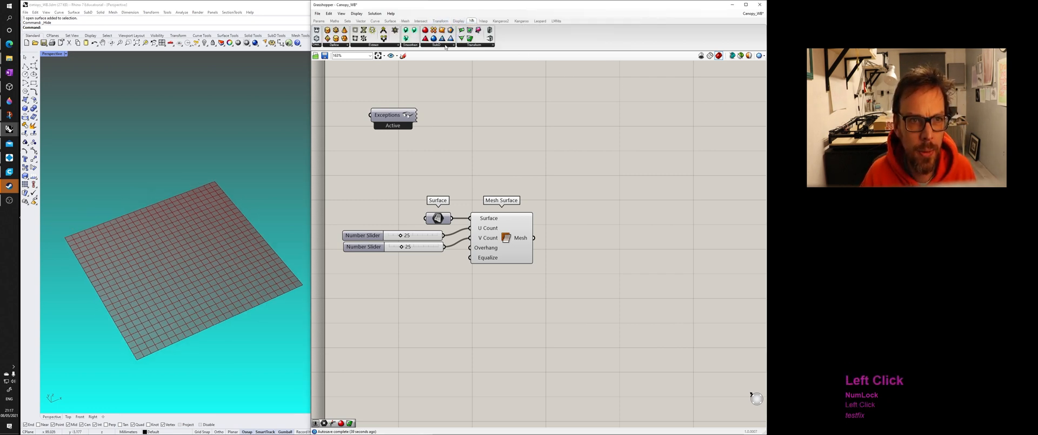
pyautogui.click(472, 45)
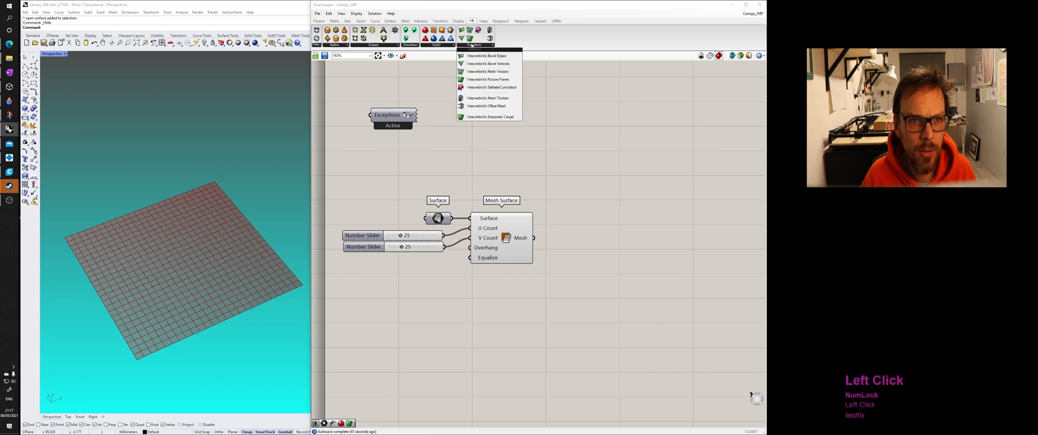
pyautogui.click(514, 81)
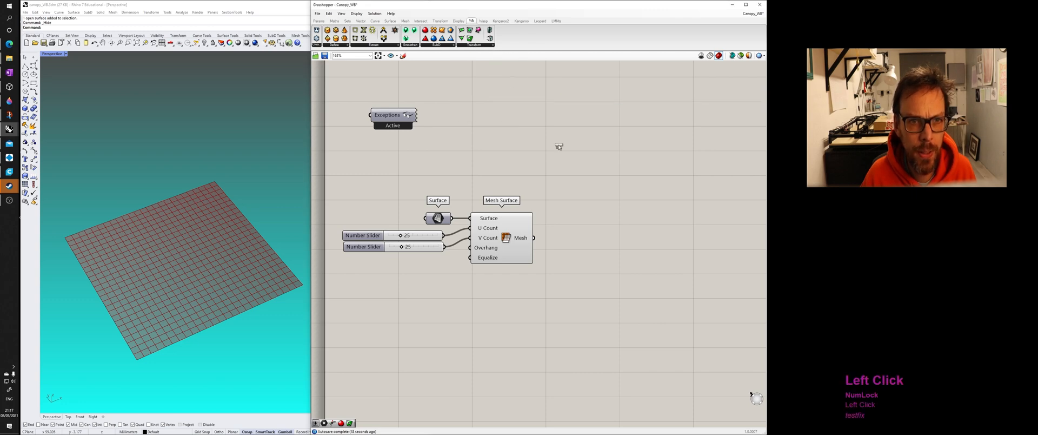
pyautogui.click(608, 249)
pyautogui.moveTo(534, 238); pyautogui.dragTo(565, 239)
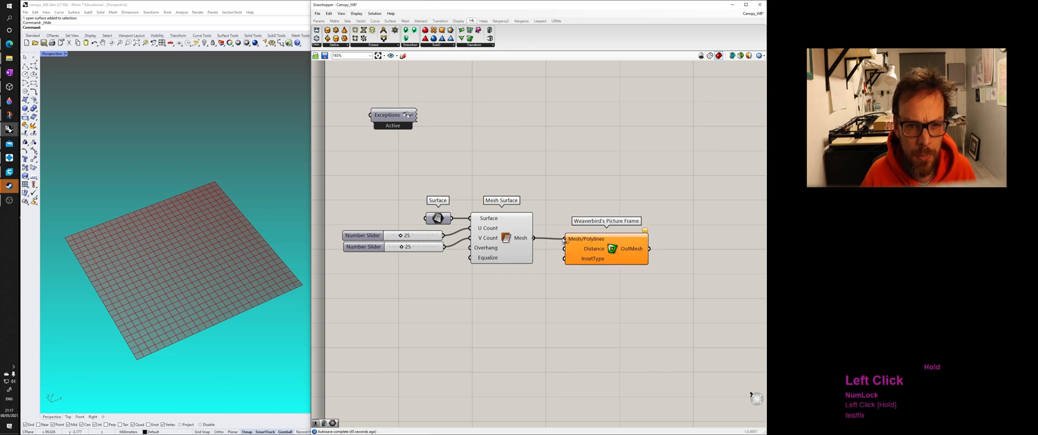
# - Examine the inset frames produced by Picture Frame up close and from several angles in the Rhino viewport
pyautogui.rightClick(190, 267)
pyautogui.scroll(6, 191, 276)
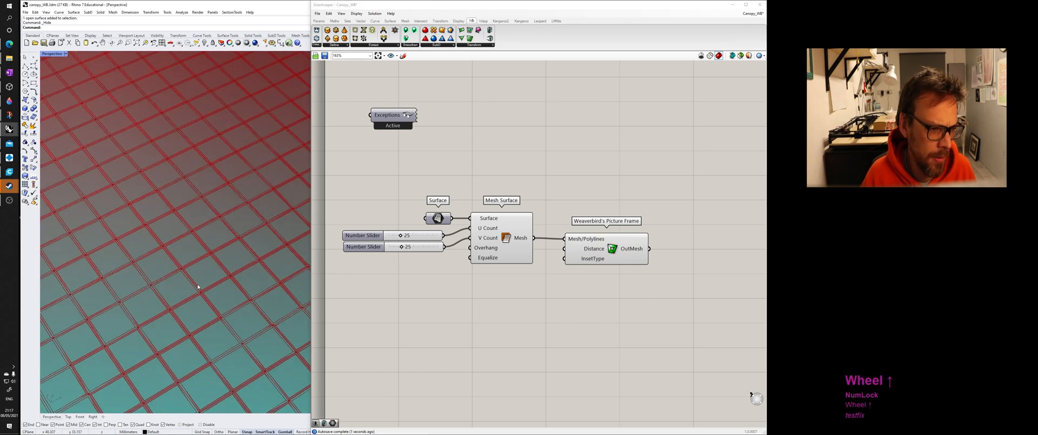
pyautogui.rightClick(192, 294)
pyautogui.moveTo(192, 294); pyautogui.dragTo(136, 283, button='right')
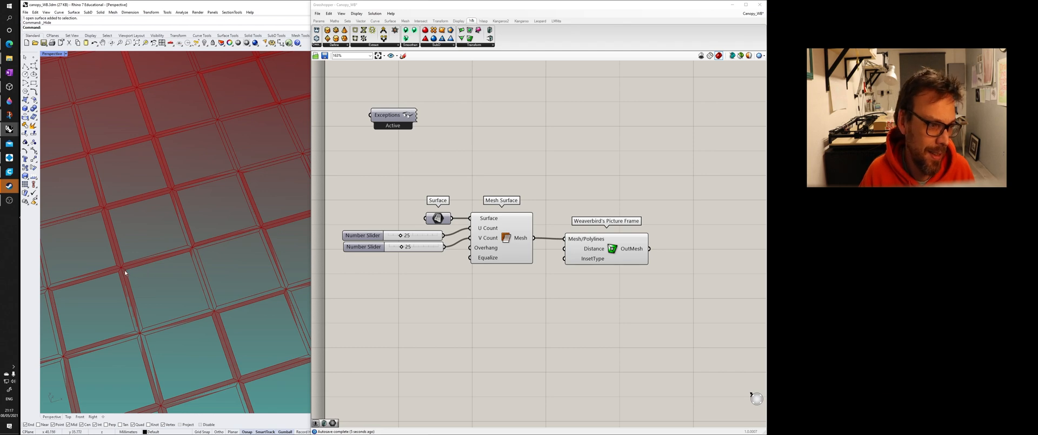
pyautogui.moveTo(151, 302); pyautogui.dragTo(165, 262, button='right')
pyautogui.scroll(-4, 168, 261)
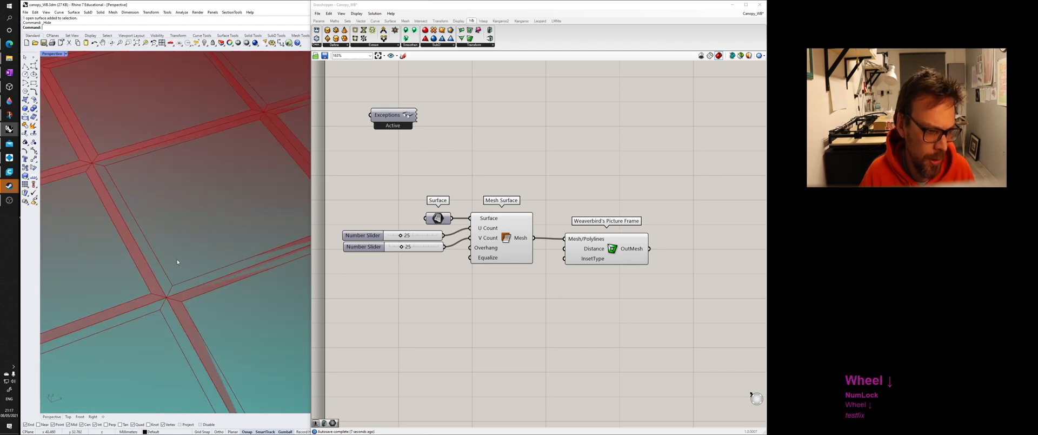
pyautogui.moveTo(397, 261); pyautogui.dragTo(564, 289, button='right')
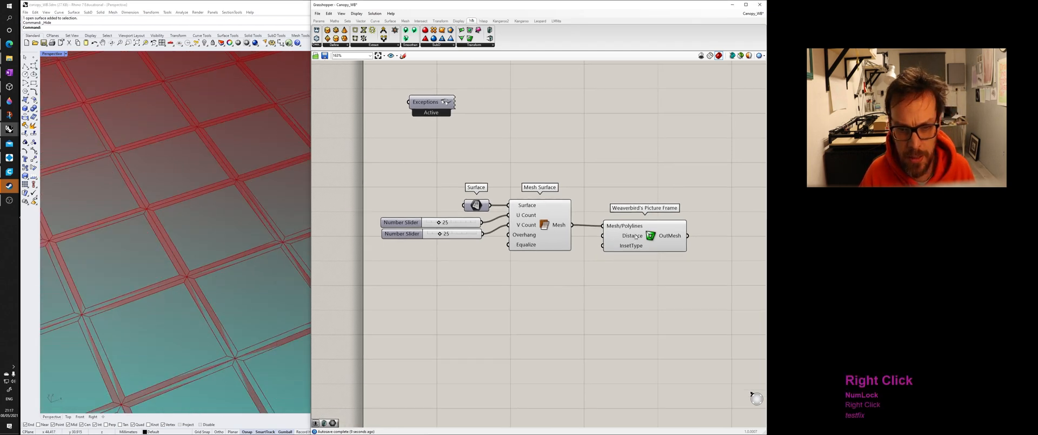
pyautogui.moveTo(636, 237); pyautogui.dragTo(629, 236)
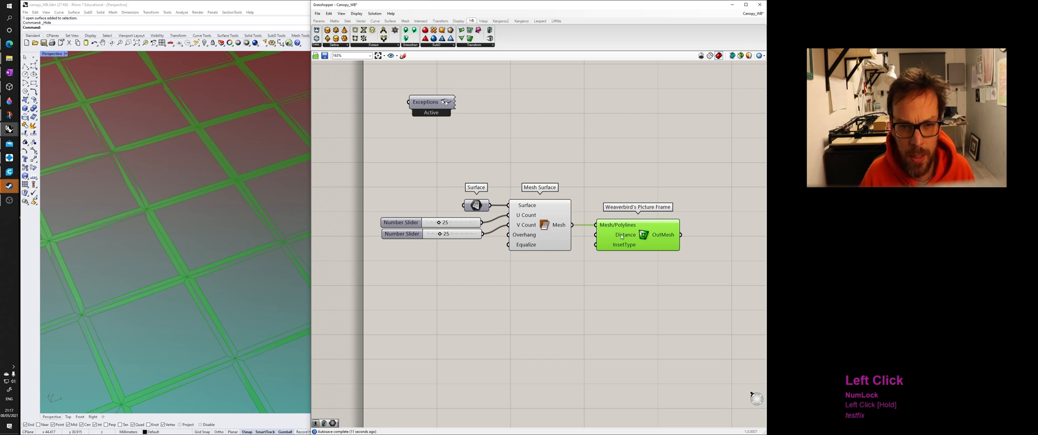
pyautogui.scroll(-5, 200, 212)
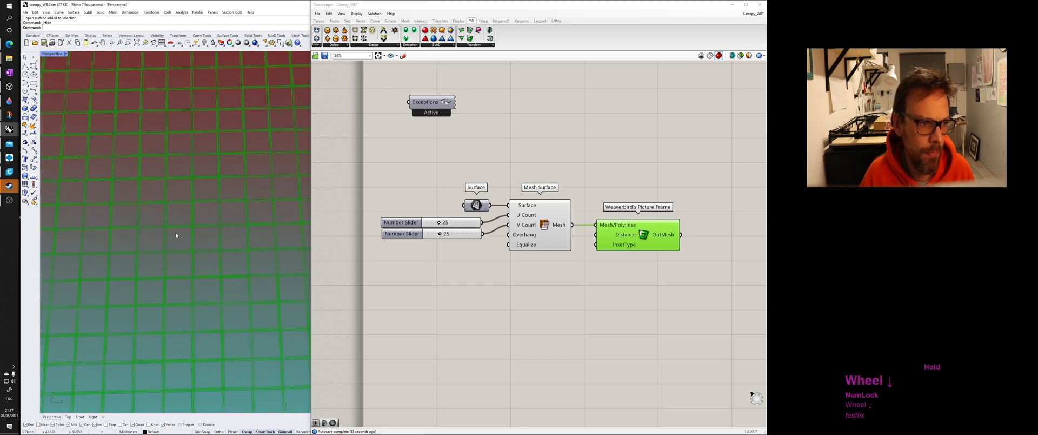
pyautogui.moveTo(176, 237); pyautogui.dragTo(199, 241, button='right')
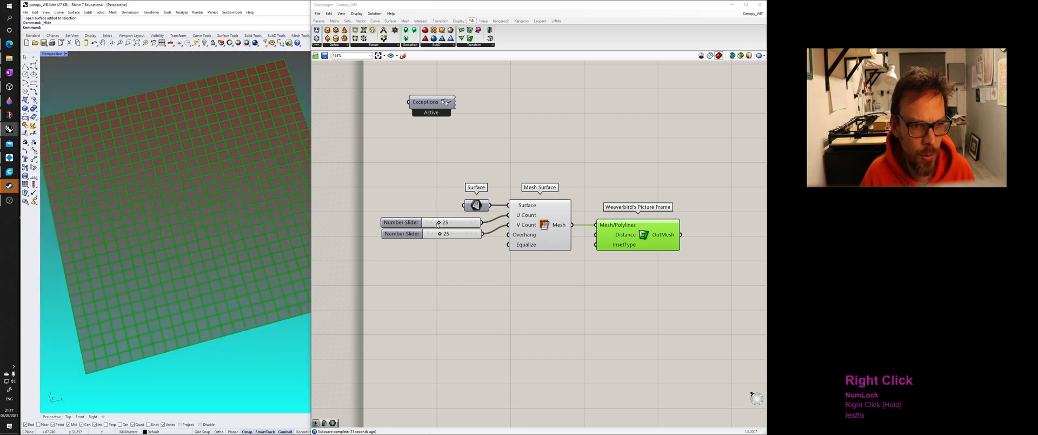
pyautogui.moveTo(439, 225)
pyautogui.mouseDown()
pyautogui.moveTo(429, 226)
pyautogui.moveTo(440, 224)
pyautogui.mouseUp()
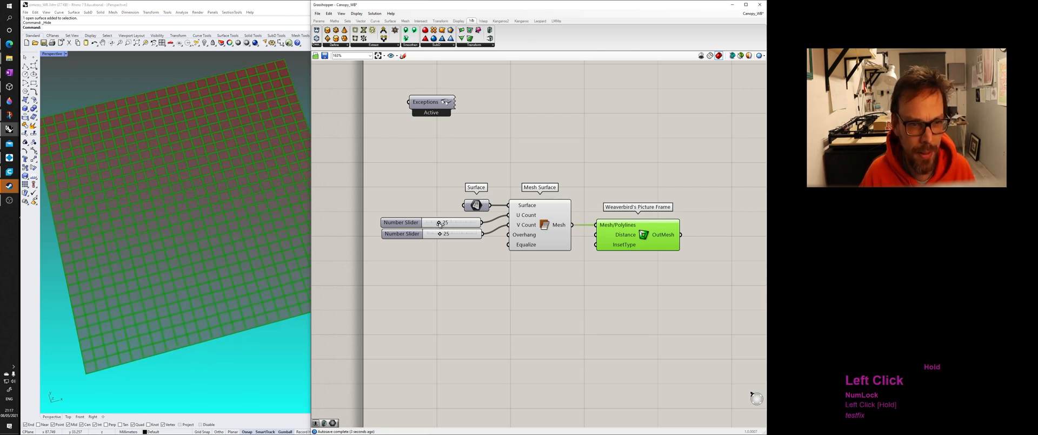
# - Create a number slider from the value 15, connect it to Picture Frame's Distance input, and set it to 5
pyautogui.scroll(4, 650, 231)
pyautogui.doubleClick(523, 297)
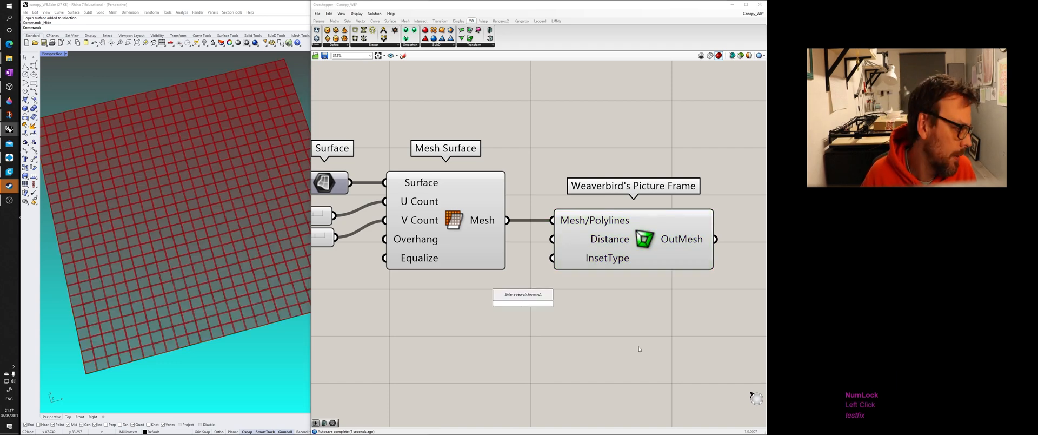
pyautogui.click(754, 282)
pyautogui.click(596, 240)
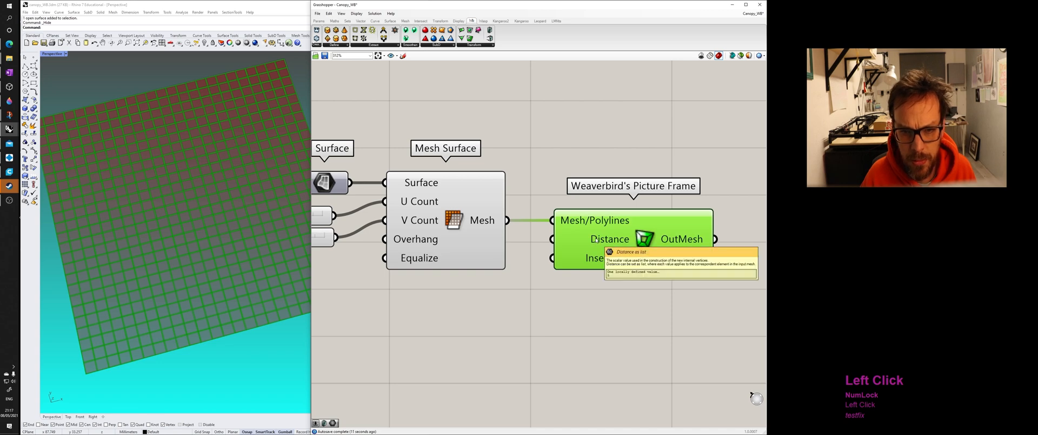
pyautogui.doubleClick(490, 358)
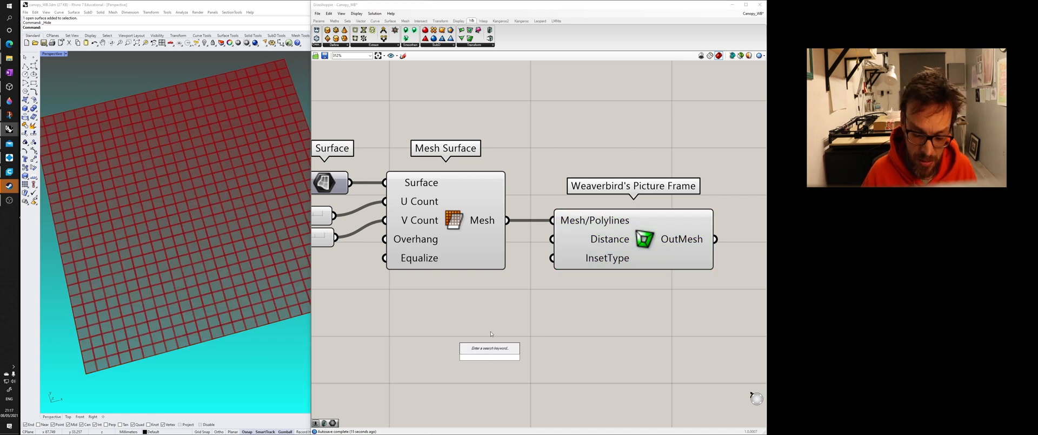
pyautogui.write('15')
pyautogui.press('Return')
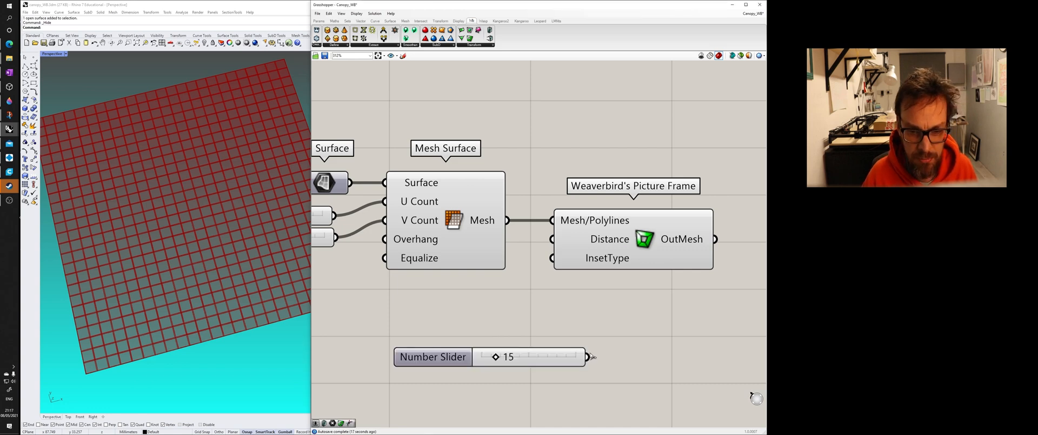
pyautogui.moveTo(588, 356); pyautogui.dragTo(552, 239)
pyautogui.moveTo(487, 366); pyautogui.dragTo(417, 330)
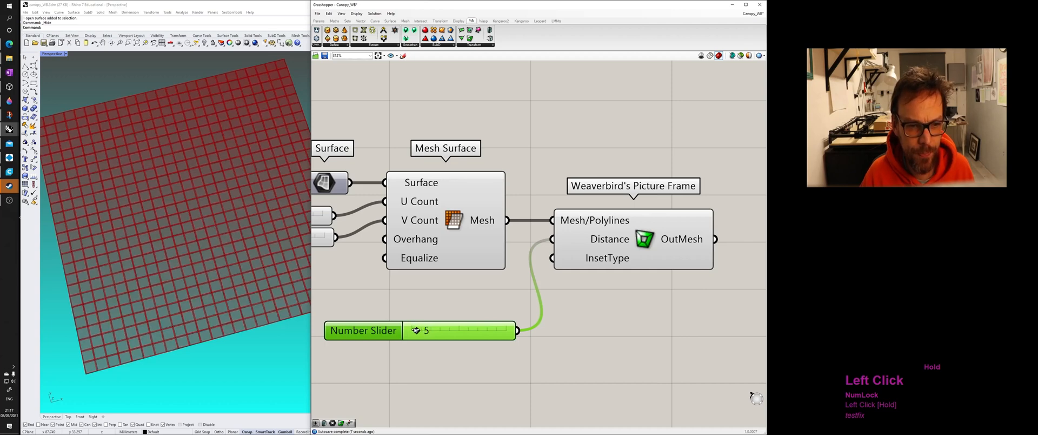
# - Turn off the preview of the Mesh Surface component so only the Picture Frame result is displayed
pyautogui.click(469, 297)
pyautogui.scroll(-2, 583, 286)
pyautogui.moveTo(583, 286); pyautogui.dragTo(516, 262, button='right')
pyautogui.click(510, 219)
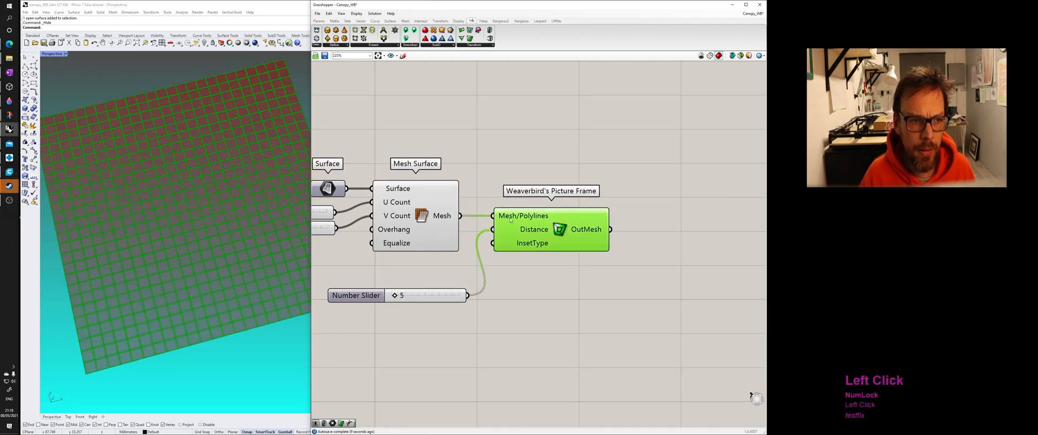
pyautogui.click(441, 214)
pyautogui.rightClick(441, 208)
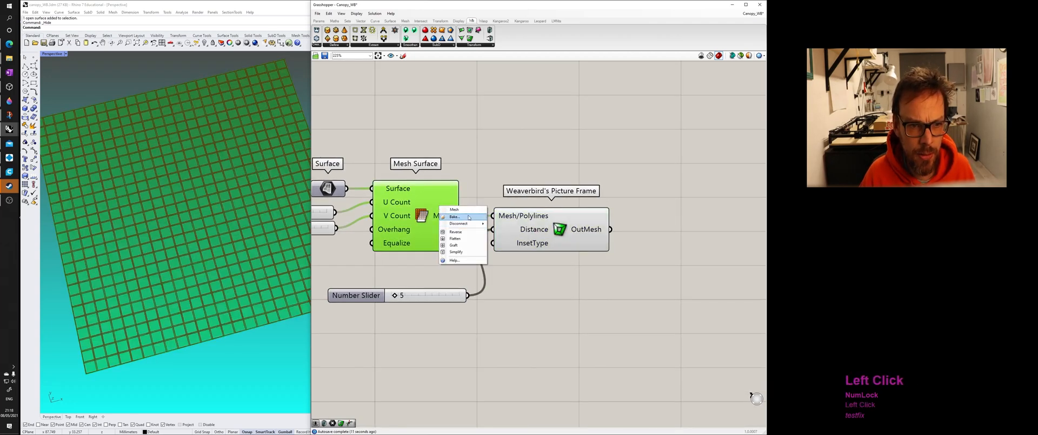
pyautogui.click(469, 195)
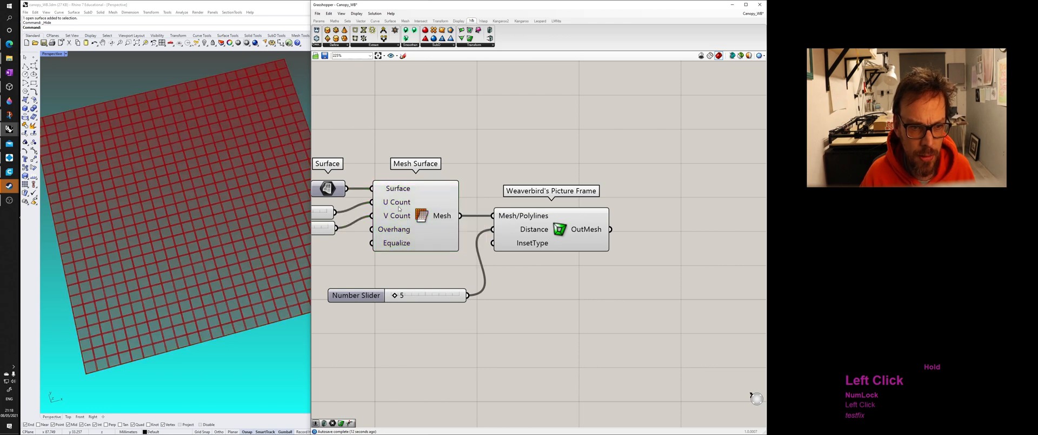
pyautogui.middleClick(436, 195)
pyautogui.click(455, 176)
# - Set the number slider feeding Picture Frame's Distance input to 12
pyautogui.moveTo(227, 227); pyautogui.dragTo(249, 234, button='right')
pyautogui.moveTo(396, 295); pyautogui.dragTo(402, 296)
pyautogui.moveTo(414, 296); pyautogui.dragTo(404, 290)
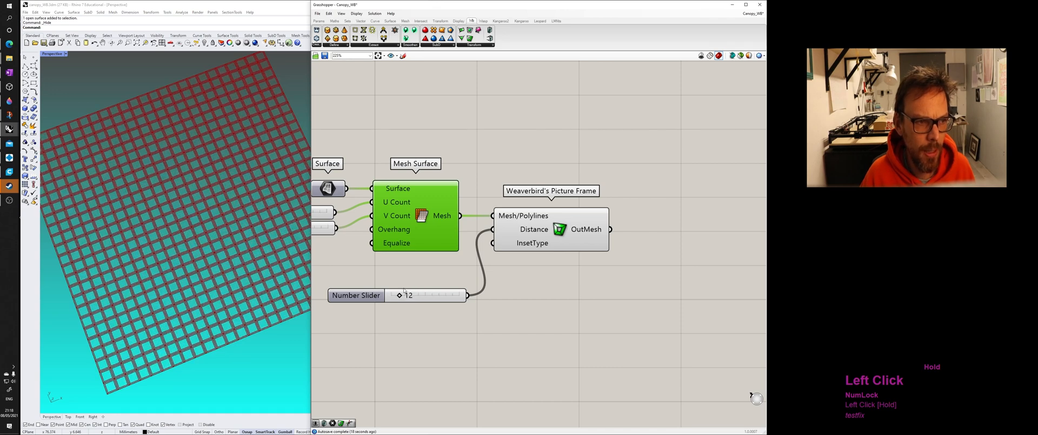
pyautogui.click(564, 151)
# - Place Weaverbird's Catmull-Clark Subdivision beside Picture Frame and connect OutMesh to its Mesh/Curves input
pyautogui.moveTo(564, 151); pyautogui.dragTo(523, 129, button='right')
pyautogui.click(442, 47)
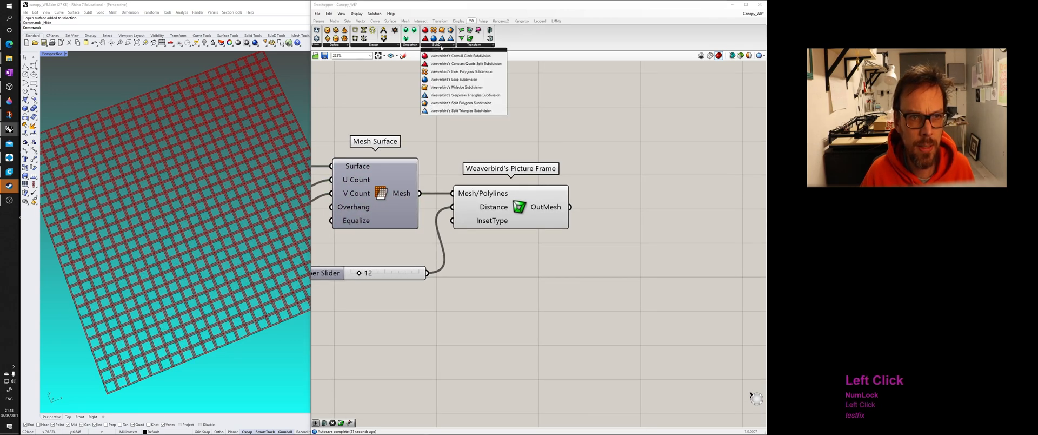
pyautogui.click(477, 55)
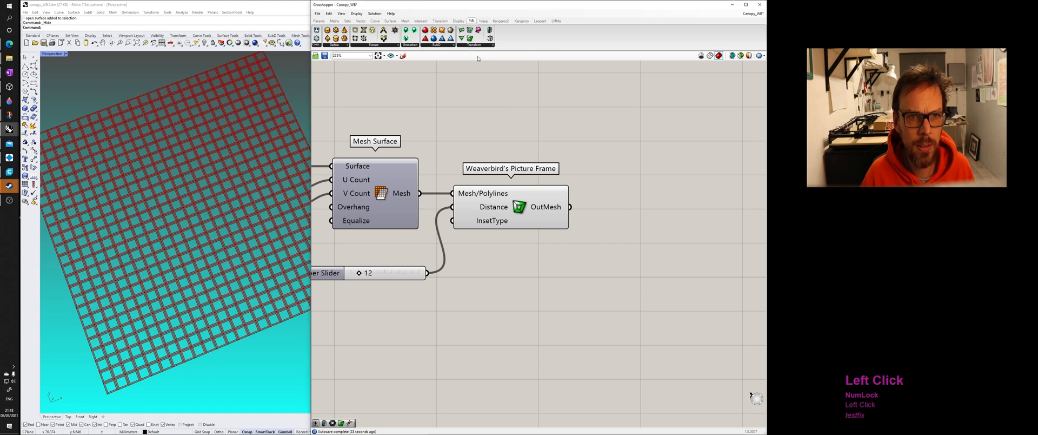
pyautogui.click(641, 232)
pyautogui.moveTo(641, 233); pyautogui.dragTo(658, 265, button='right')
pyautogui.moveTo(586, 255); pyautogui.dragTo(613, 239)
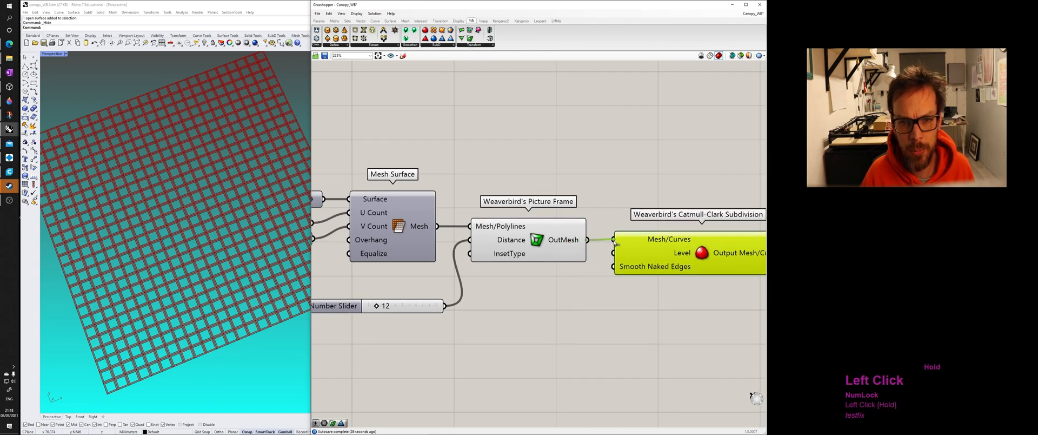
# - Turn off the Picture Frame component's preview and inspect the subdivided mesh up close in the Rhino viewport
pyautogui.moveTo(606, 175); pyautogui.dragTo(581, 165, button='right')
pyautogui.scroll(6, 222, 214)
pyautogui.rightClick(507, 225)
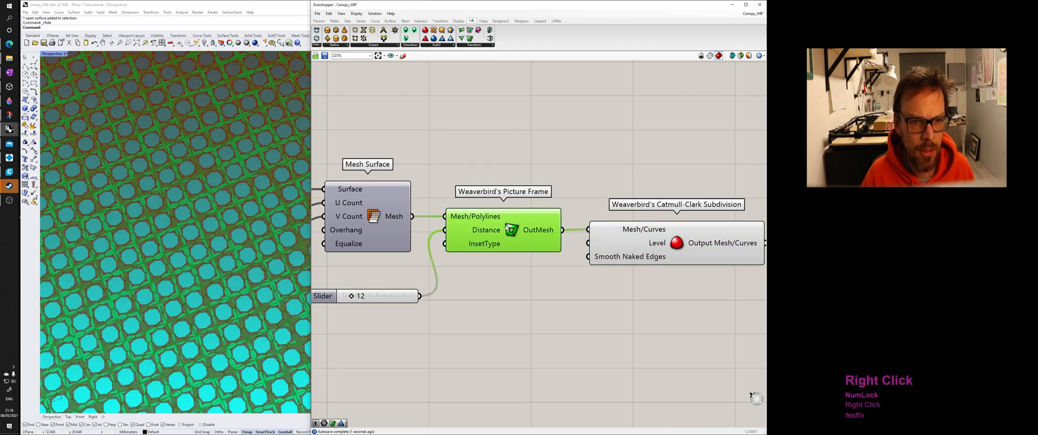
pyautogui.click(523, 236)
pyautogui.moveTo(227, 284); pyautogui.dragTo(237, 291, button='right')
pyautogui.scroll(4, 232, 276)
pyautogui.scroll(4, 187, 267)
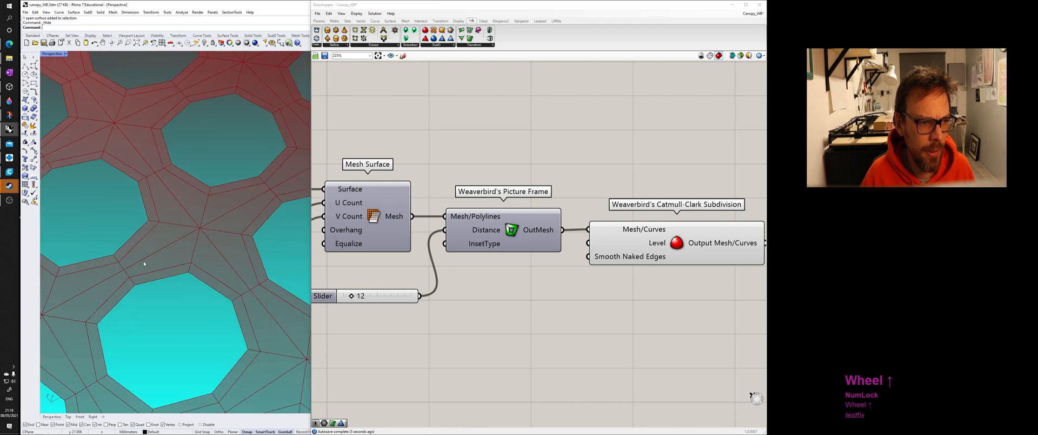
pyautogui.click(533, 230)
pyautogui.rightClick(525, 229)
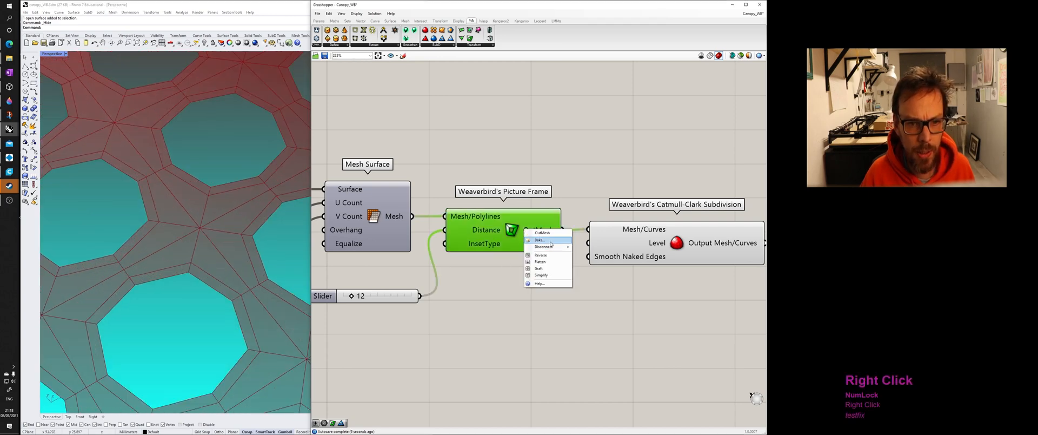
pyautogui.click(548, 241)
pyautogui.click(579, 300)
pyautogui.rightClick(492, 229)
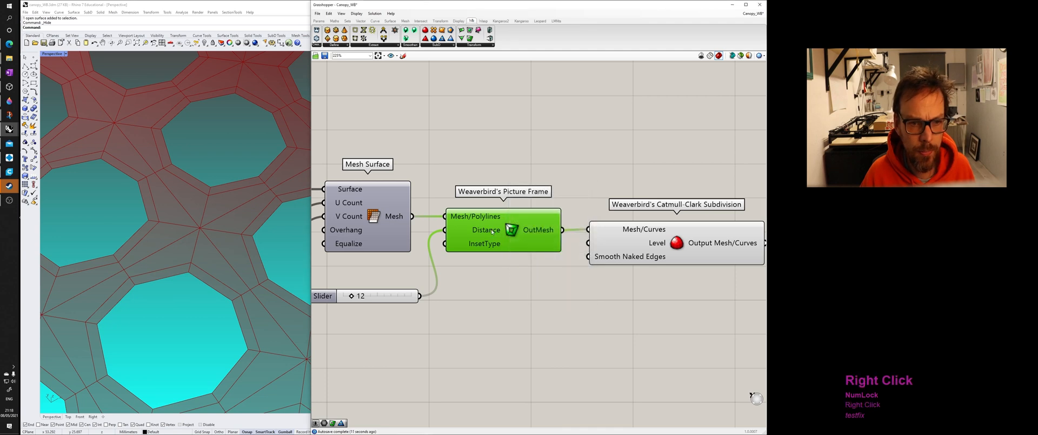
# - Show the Picture Frame preview again to compare it with the subdivided mesh, and hide it again
pyautogui.click(508, 221)
pyautogui.middleClick(508, 221)
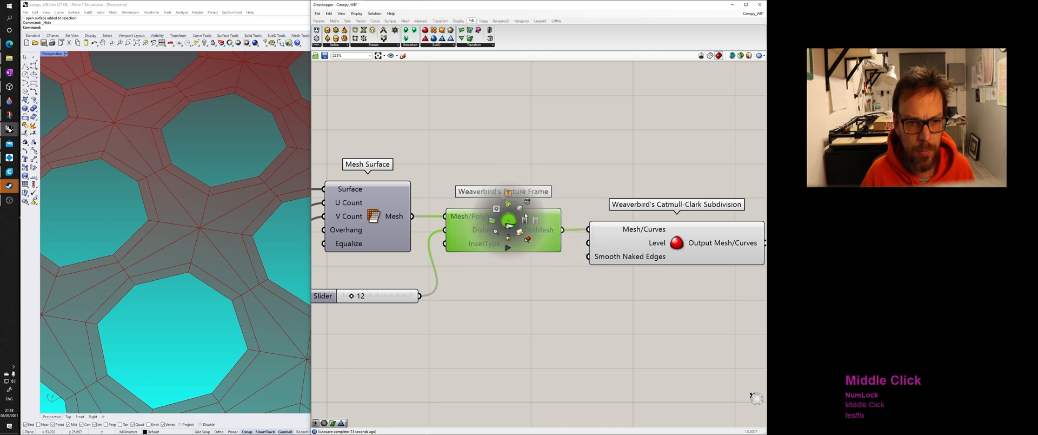
pyautogui.click(529, 206)
pyautogui.middleClick(513, 227)
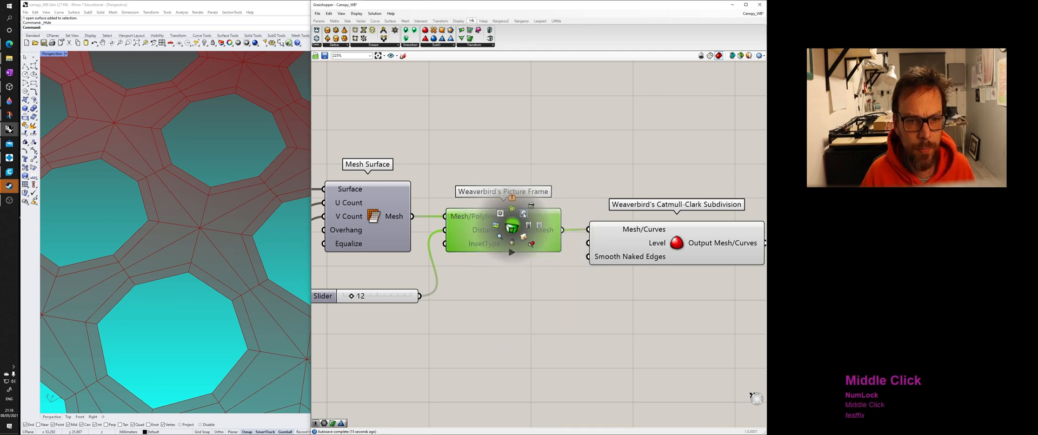
pyautogui.click(524, 215)
pyautogui.click(485, 229)
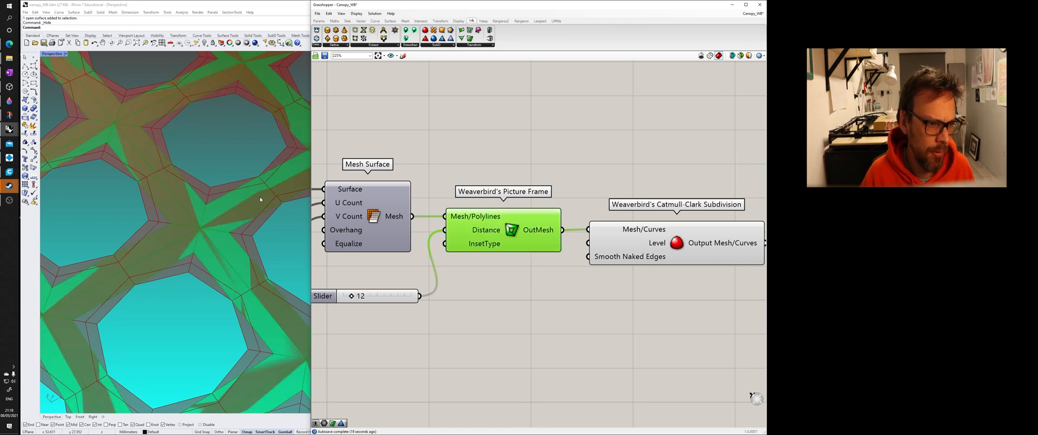
pyautogui.middleClick(521, 222)
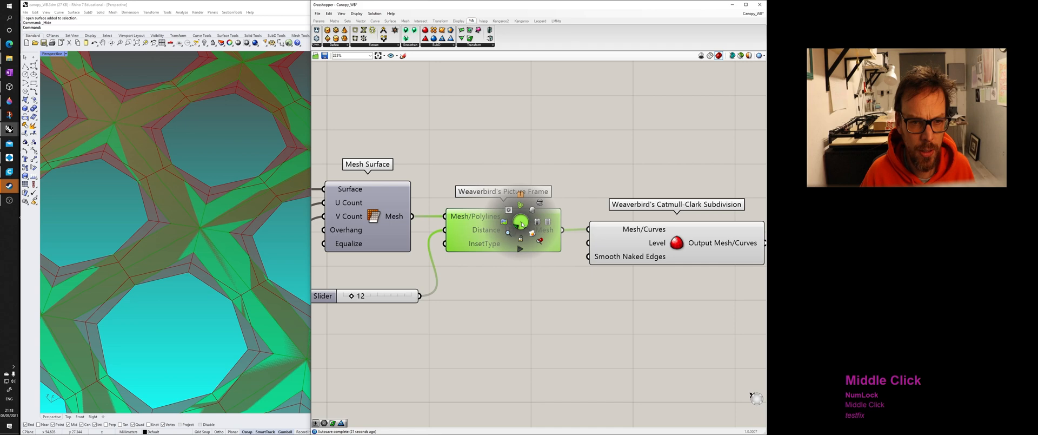
pyautogui.click(541, 202)
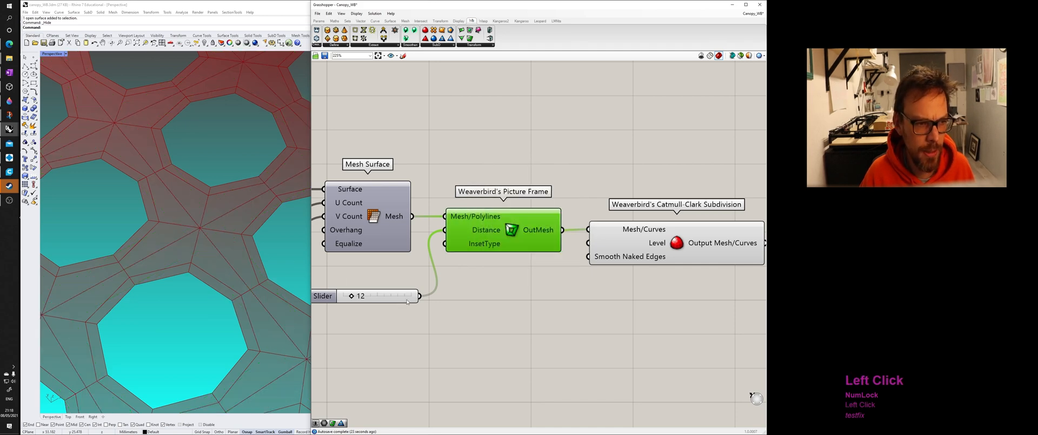
# - Create a number slider from the value 3, set it to 1, and connect it to Catmull-Clark Subdivision's Level input
pyautogui.moveTo(529, 300); pyautogui.dragTo(485, 278, button='right')
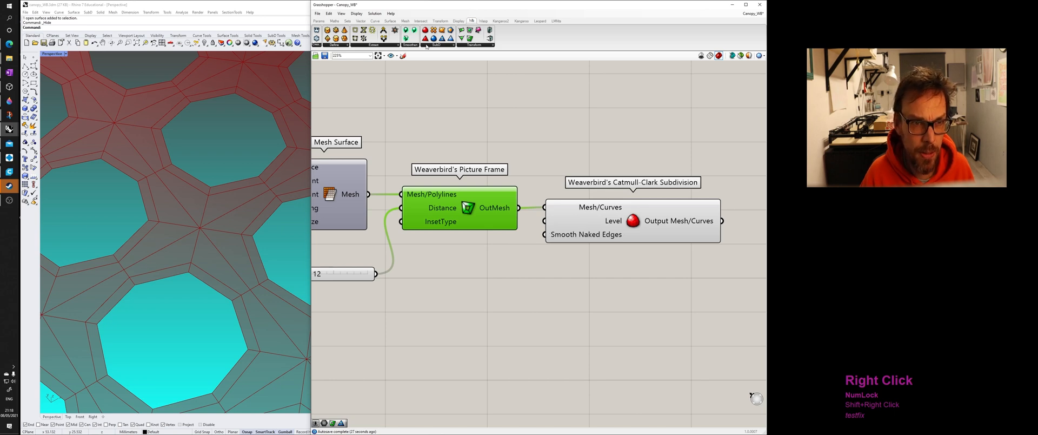
pyautogui.moveTo(622, 223)
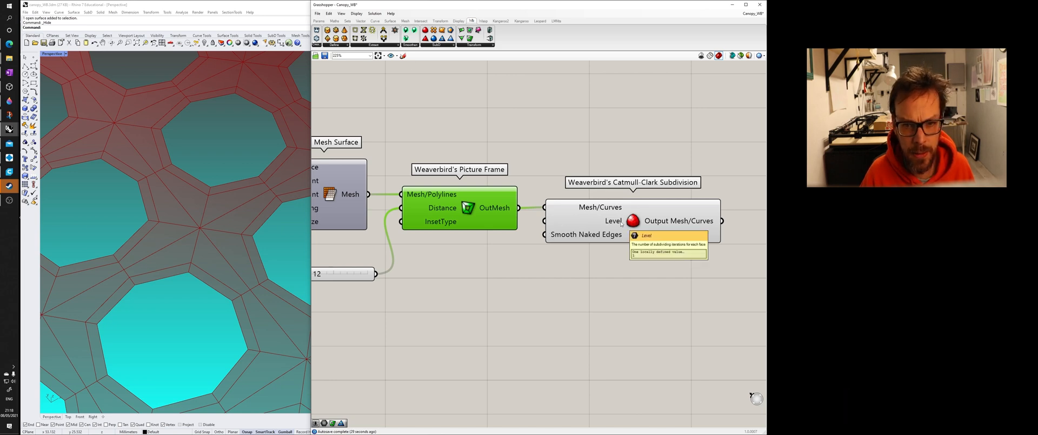
pyautogui.doubleClick(484, 301)
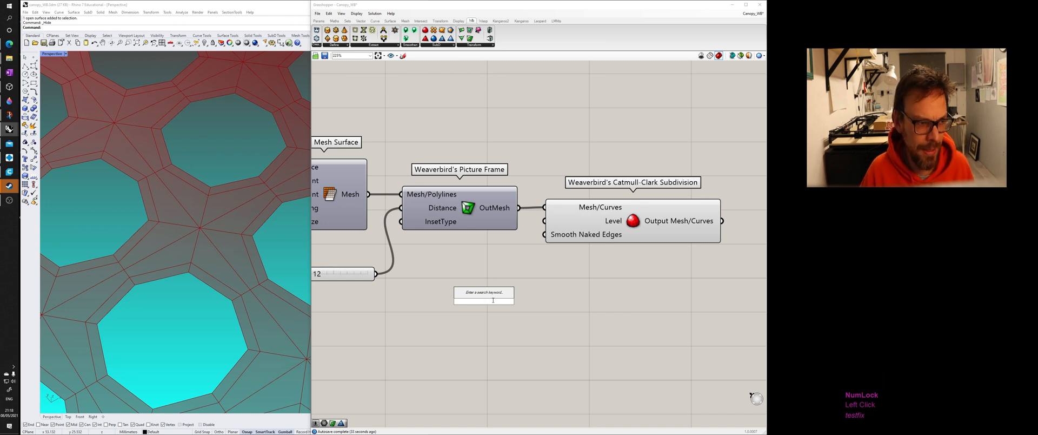
pyautogui.write('3')
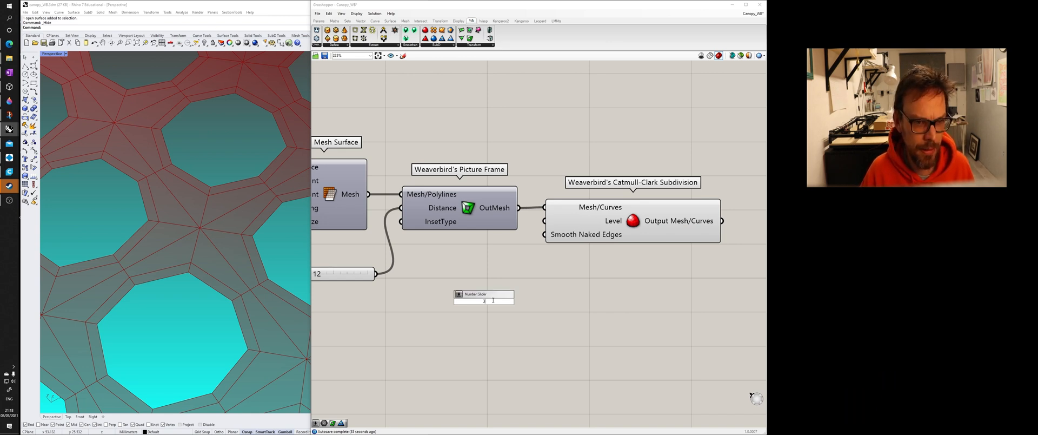
pyautogui.press('Return')
pyautogui.click(488, 303)
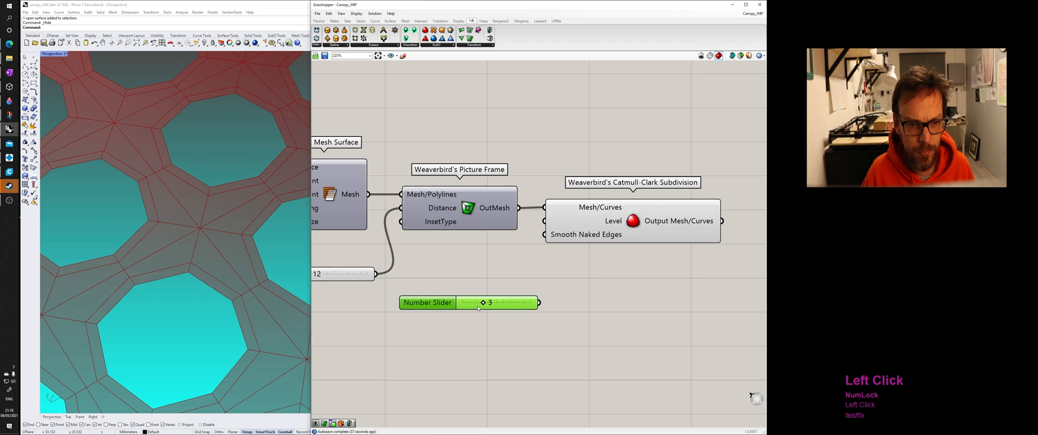
pyautogui.moveTo(483, 304); pyautogui.dragTo(469, 304)
pyautogui.moveTo(539, 302); pyautogui.dragTo(543, 221)
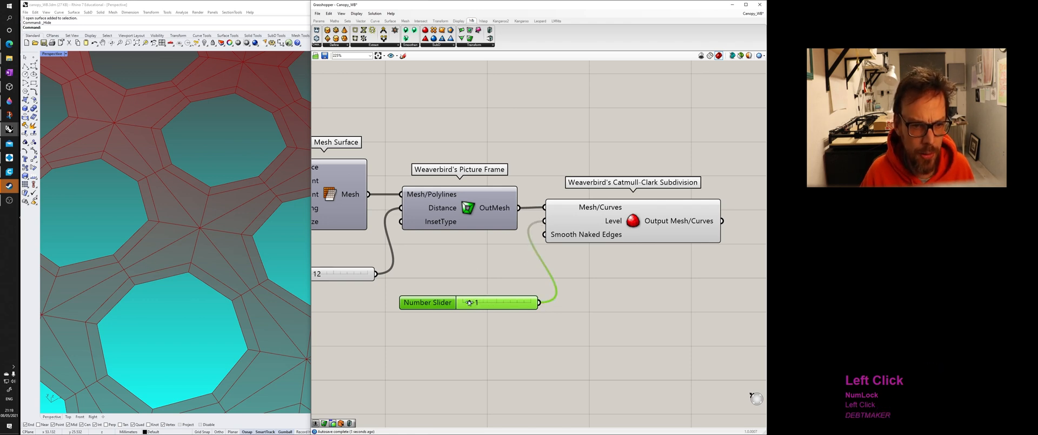
# - Raise the Catmull-Clark Level slider to 2 and finally 3, and examine the whole subdivided mesh in Rhino
pyautogui.moveTo(470, 302); pyautogui.dragTo(476, 303)
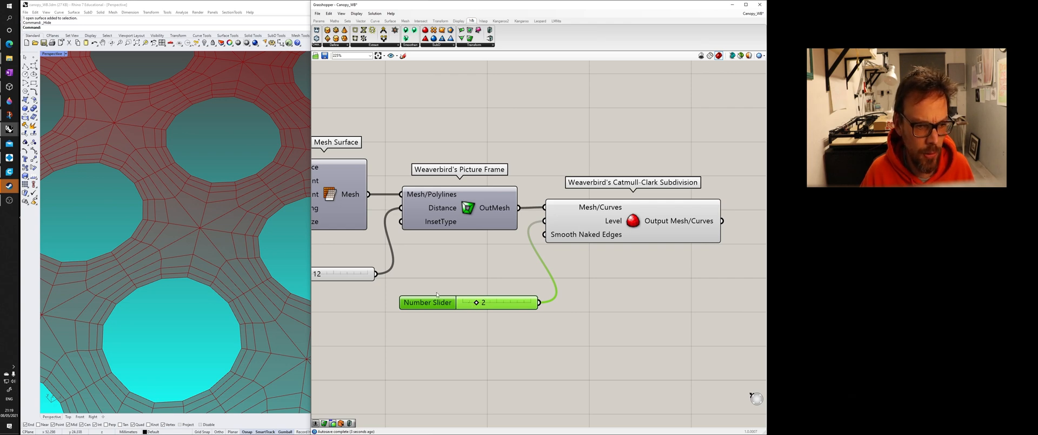
pyautogui.moveTo(478, 303); pyautogui.dragTo(484, 307)
pyautogui.click(458, 278)
pyautogui.moveTo(380, 315); pyautogui.dragTo(488, 318, button='right')
pyautogui.scroll(-8, 189, 301)
pyautogui.scroll(-4, 188, 301)
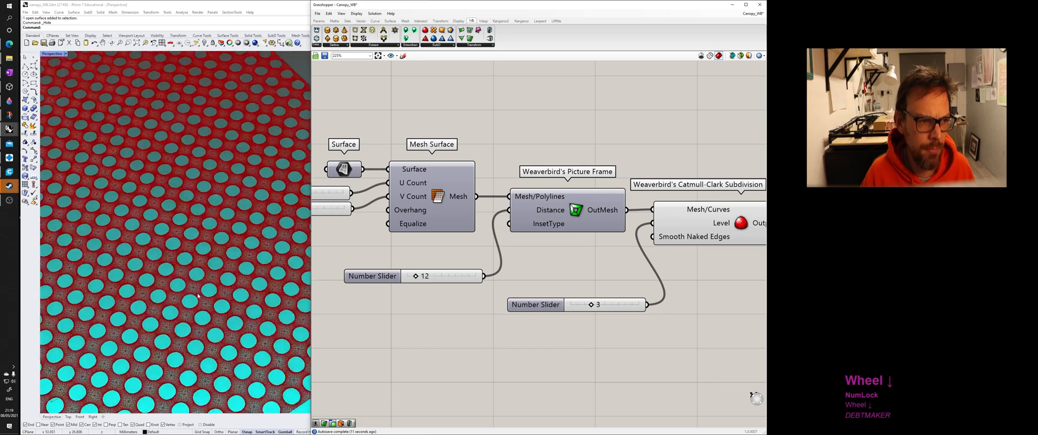
pyautogui.moveTo(189, 301); pyautogui.dragTo(250, 225, button='right')
pyautogui.scroll(-10, 184, 212)
pyautogui.scroll(-4, 227, 235)
pyautogui.scroll(-3, 230, 209)
# - Shift Catmull-Clark away from Picture Frame, place Weaverbird's Mesh Thicken above them, and connect OutMesh to its Mesh/Curves input
pyautogui.moveTo(619, 259); pyautogui.dragTo(406, 277, button='right')
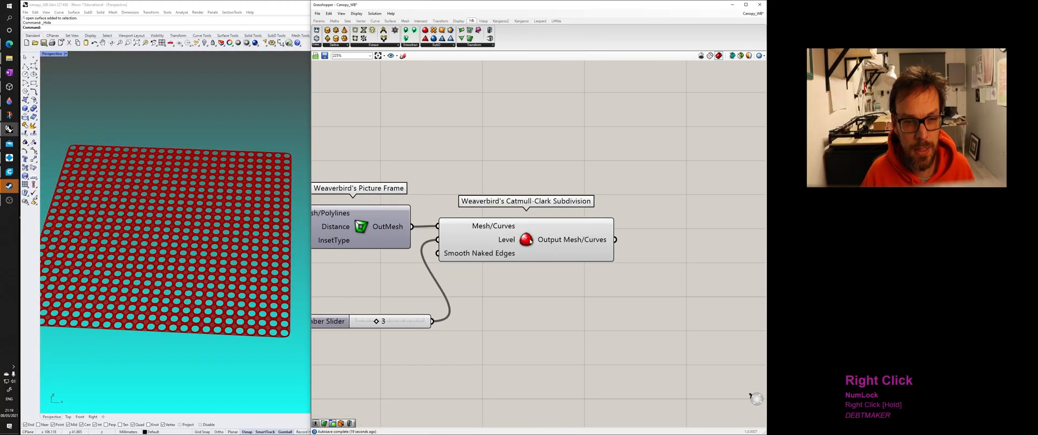
pyautogui.moveTo(532, 243); pyautogui.dragTo(620, 242)
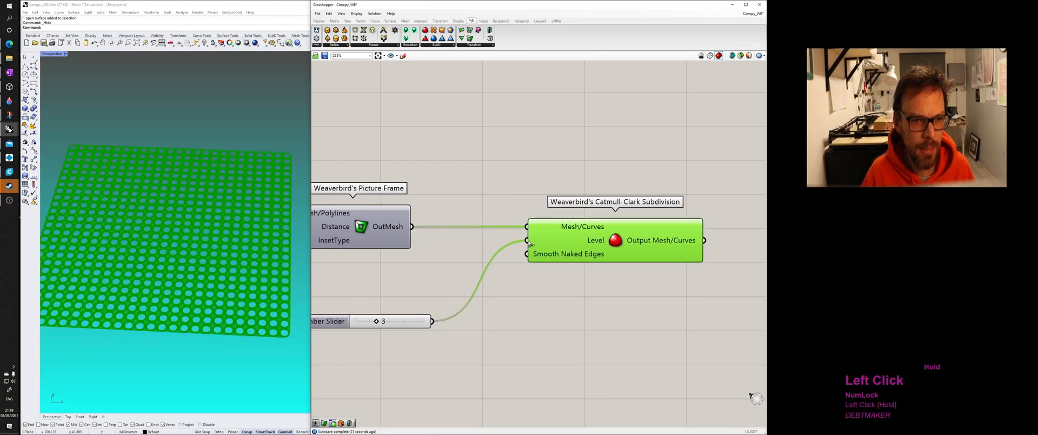
pyautogui.click(489, 172)
pyautogui.click(473, 46)
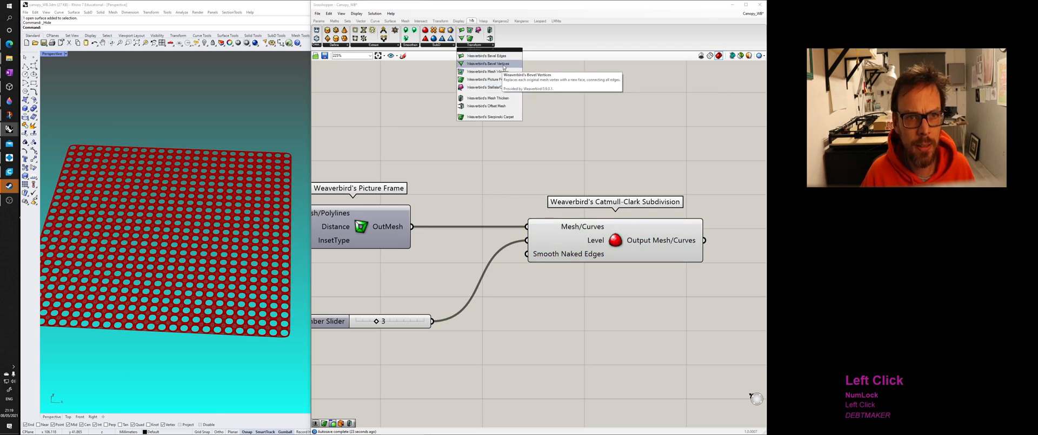
pyautogui.click(508, 99)
pyautogui.click(492, 130)
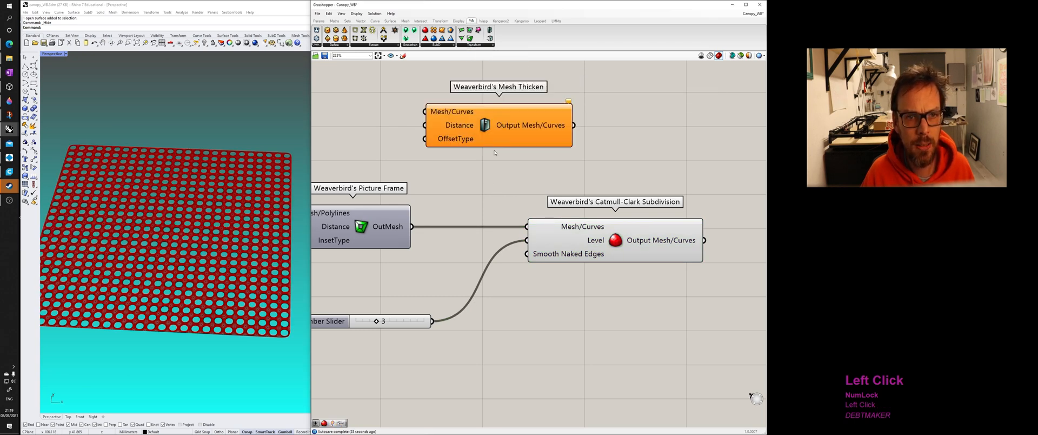
pyautogui.moveTo(414, 216); pyautogui.dragTo(448, 219, button='right')
pyautogui.moveTo(447, 229); pyautogui.dragTo(459, 113)
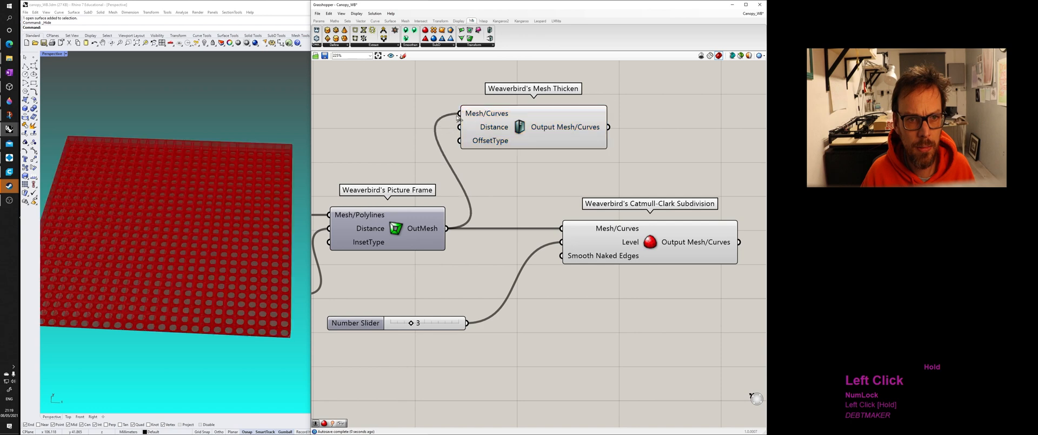
# - Create a number slider from the value 15, connect it to Mesh Thicken's Distance input, and reduce it to 5
pyautogui.doubleClick(394, 130)
pyautogui.write('15')
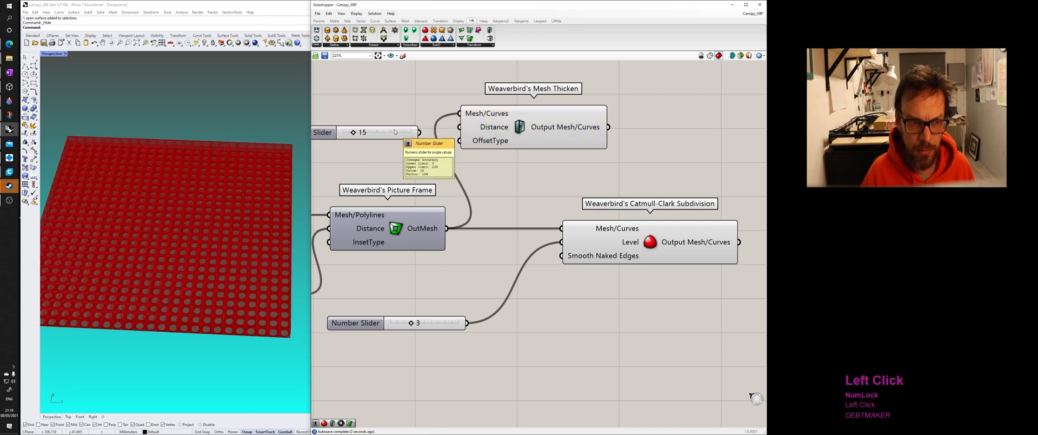
pyautogui.press('Return')
pyautogui.moveTo(419, 132); pyautogui.dragTo(459, 127)
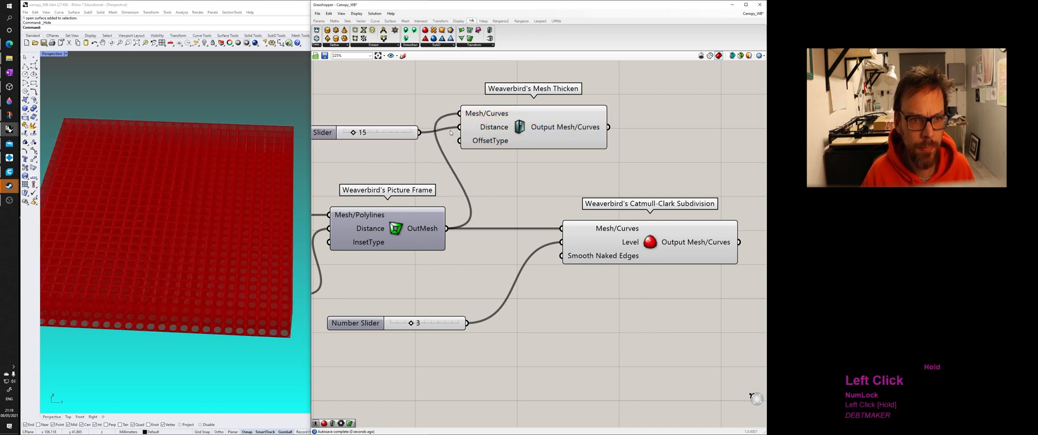
pyautogui.moveTo(173, 330); pyautogui.dragTo(181, 260, button='right')
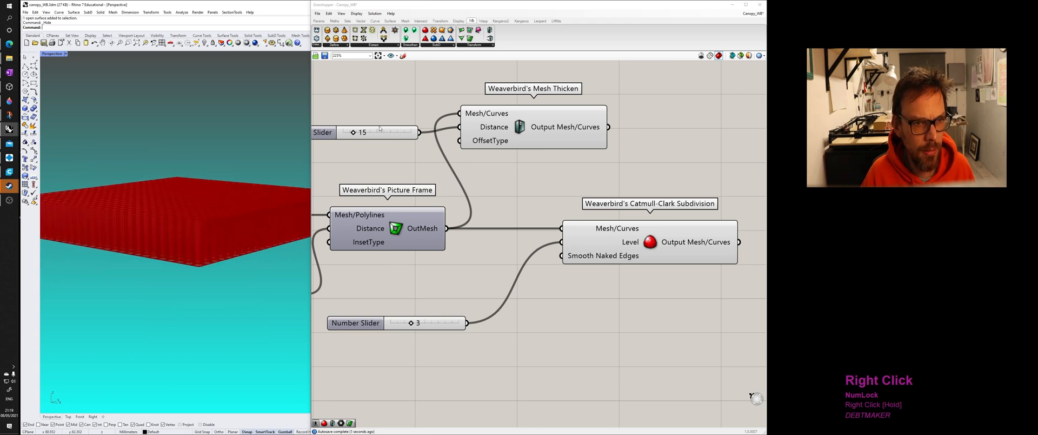
pyautogui.moveTo(355, 135); pyautogui.dragTo(347, 139)
# - Connect Mesh Thicken's output to Catmull-Clark's Mesh/Curves input and arrange the components and their sliders in a row after Picture Frame
pyautogui.moveTo(608, 127); pyautogui.dragTo(569, 231)
pyautogui.scroll(-3, 569, 231)
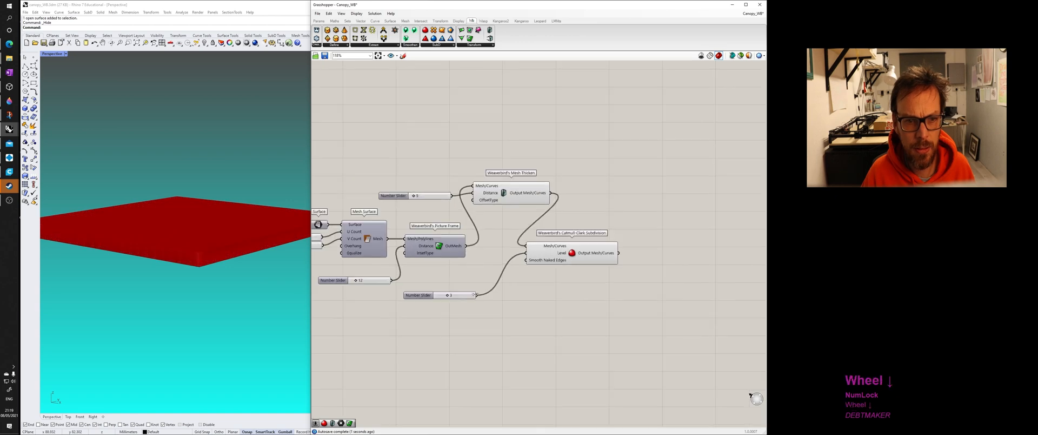
pyautogui.click(432, 288)
pyautogui.keyDown('shift'); pyautogui.moveTo(578, 313); pyautogui.dragTo(661, 249); pyautogui.keyUp('shift')
pyautogui.moveTo(537, 223); pyautogui.dragTo(418, 184)
pyautogui.moveTo(492, 197); pyautogui.dragTo(511, 256)
pyautogui.moveTo(408, 259); pyautogui.dragTo(411, 287)
pyautogui.click(404, 258)
pyautogui.moveTo(658, 253); pyautogui.dragTo(631, 269)
pyautogui.click(533, 200)
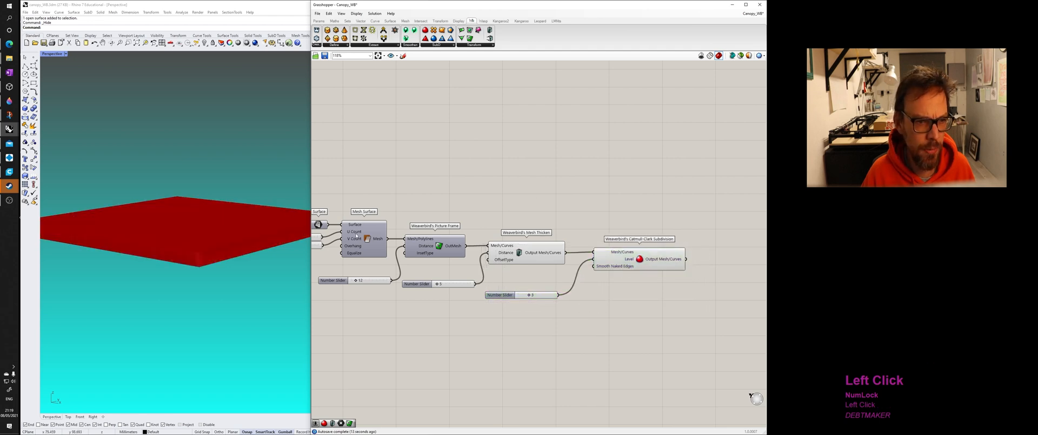
pyautogui.click(541, 248)
pyautogui.rightClick(541, 248)
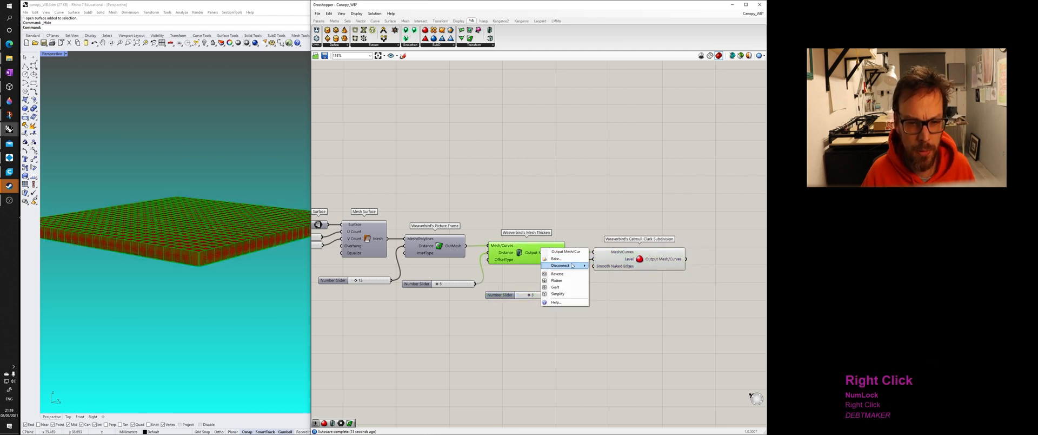
pyautogui.moveTo(566, 268)
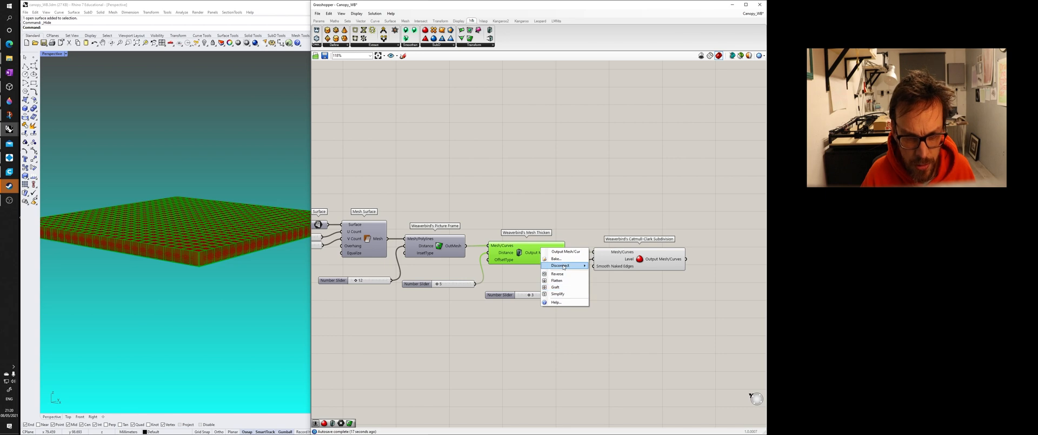
pyautogui.click(616, 266)
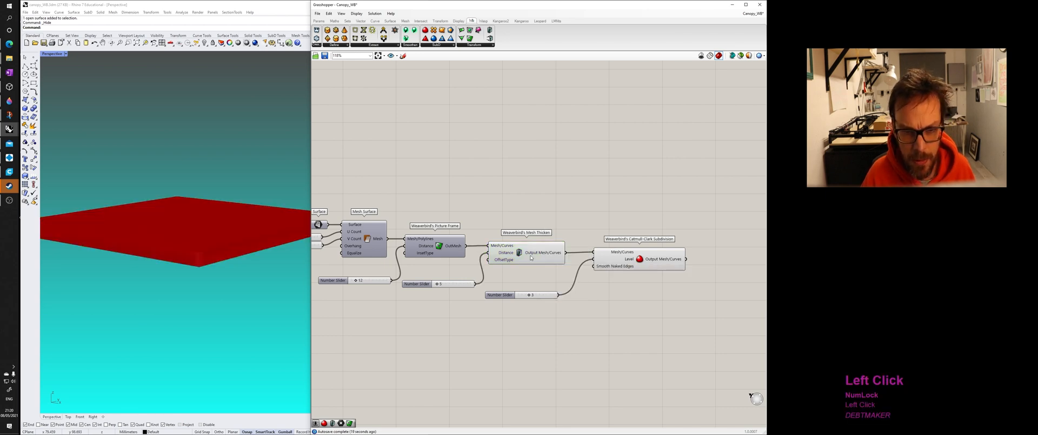
# - Turn off the Mesh Thicken component's preview and inspect the thickened, smoothed mesh up close in Rhino
pyautogui.middleClick(523, 254)
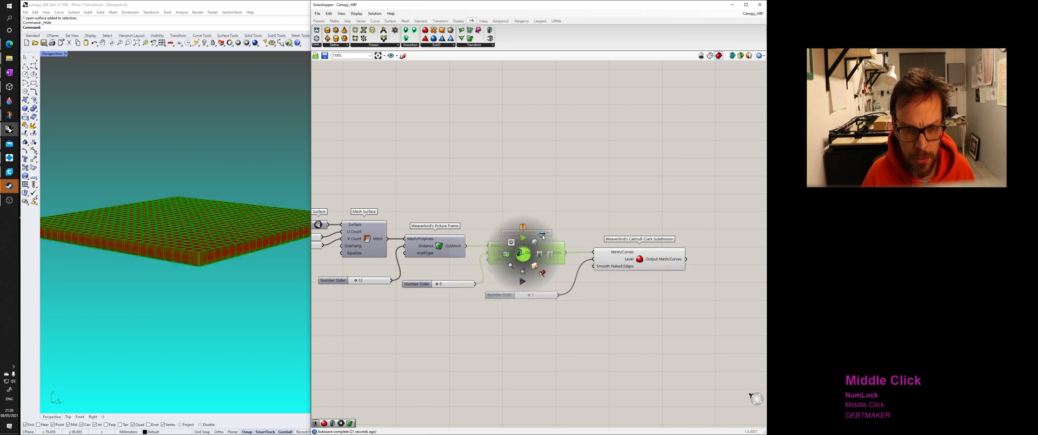
pyautogui.click(534, 242)
pyautogui.click(444, 187)
pyautogui.moveTo(174, 233); pyautogui.dragTo(226, 237, button='right')
pyautogui.scroll(10, 241, 288)
pyautogui.scroll(5, 257, 312)
pyautogui.scroll(-10, 262, 245)
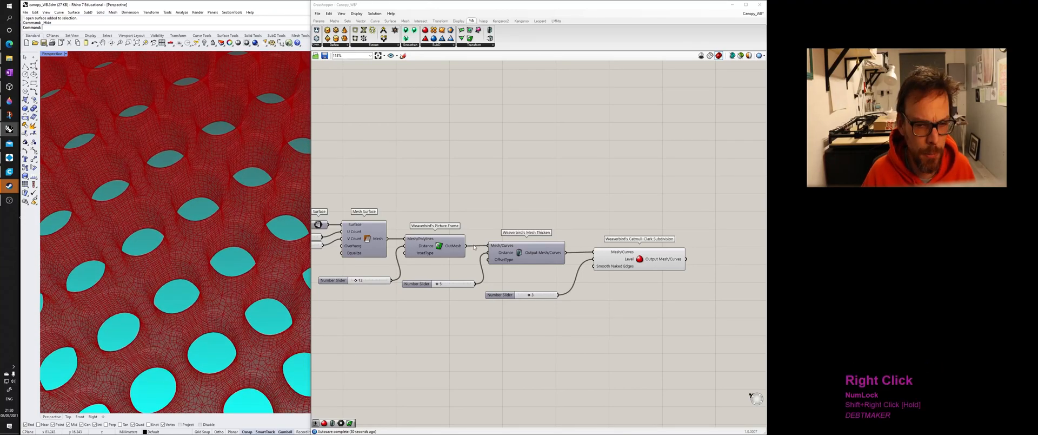
# - Duplicate Catmull-Clark Subdivision with its Level slider and feed the original's output into the copy's Mesh/Curves input
pyautogui.moveTo(531, 327); pyautogui.dragTo(486, 305, button='right')
pyautogui.click(574, 238)
pyautogui.keyDown('shift'); pyautogui.click(456, 274); pyautogui.keyUp('shift')
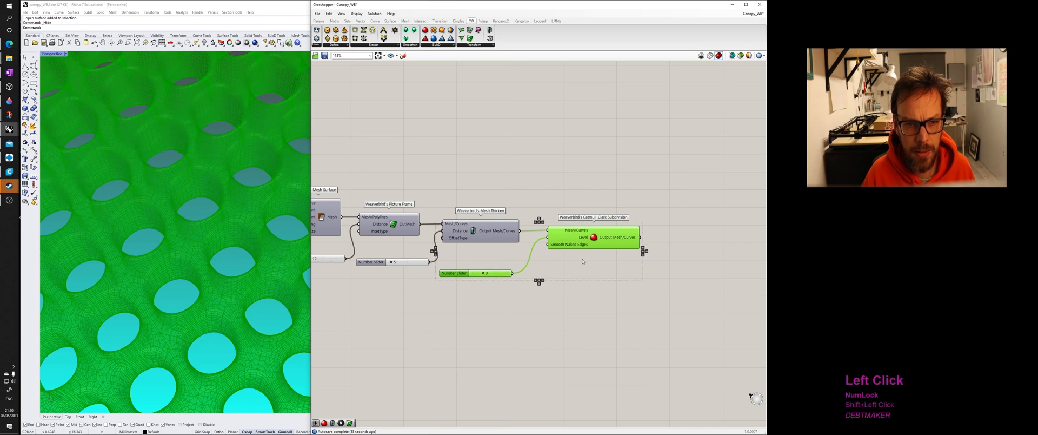
pyautogui.keyDown('alt'); pyautogui.moveTo(595, 237); pyautogui.dragTo(677, 285); pyautogui.keyUp('alt')
pyautogui.moveTo(641, 237); pyautogui.dragTo(632, 278)
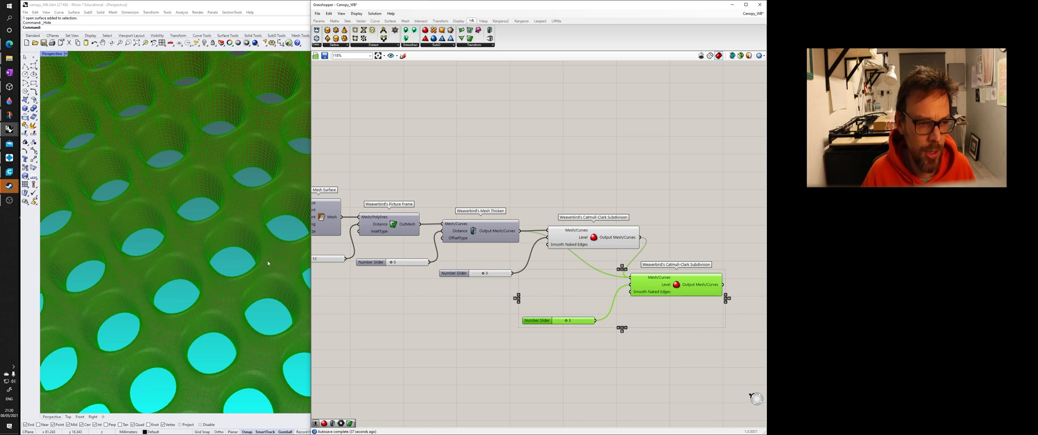
pyautogui.scroll(1, 267, 264)
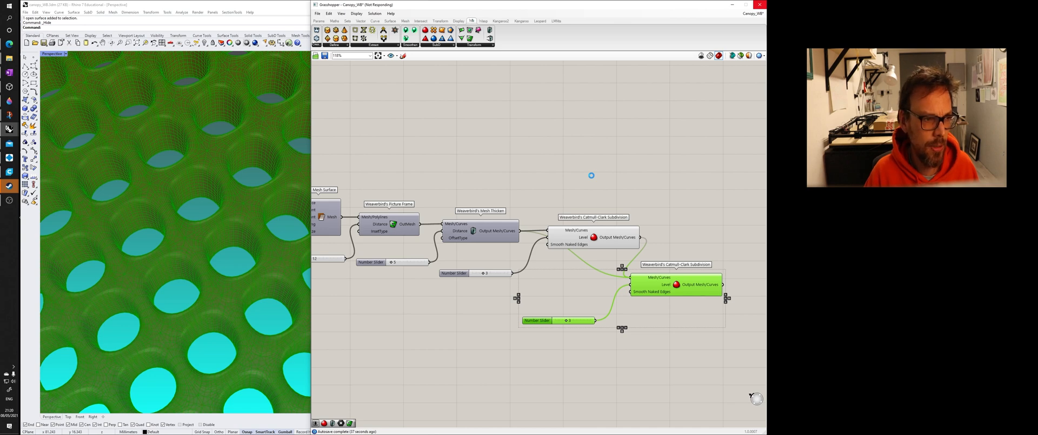
pyautogui.click(591, 176)
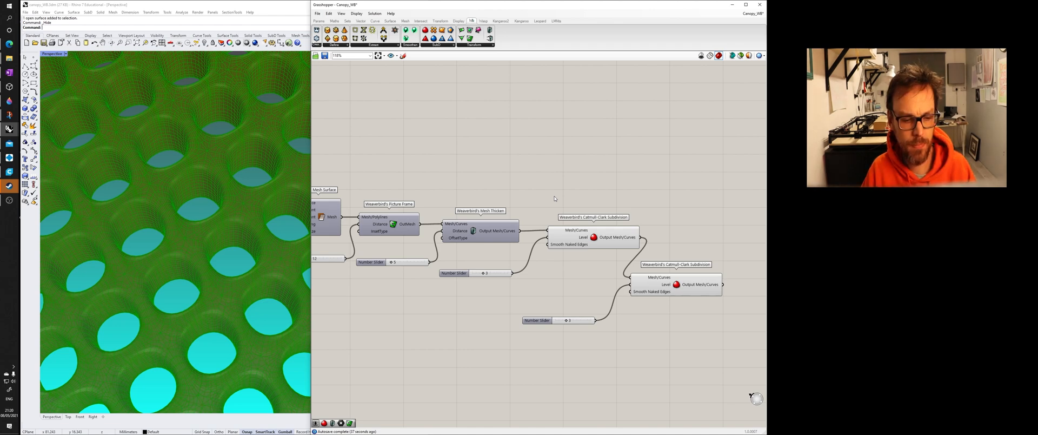
pyautogui.click(603, 182)
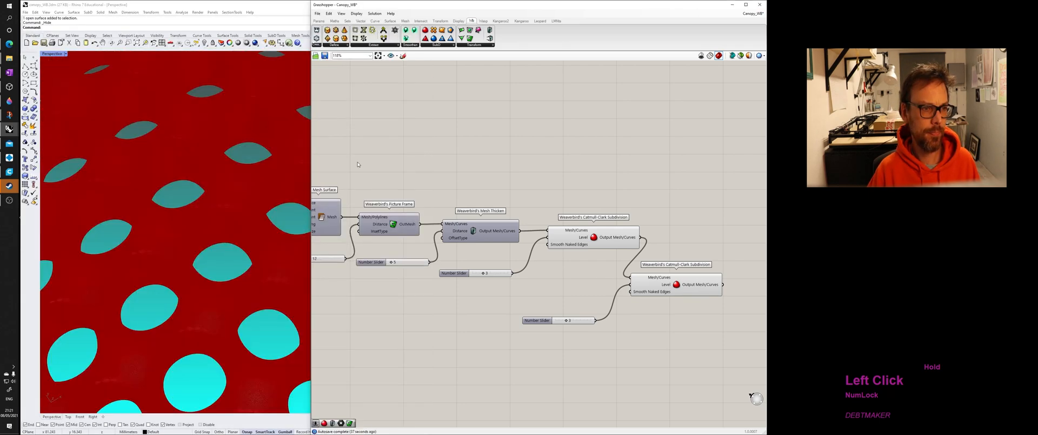
# - Hide the first Catmull-Clark component's preview and inspect the twice-subdivided mesh up close in Rhino
pyautogui.click(223, 215)
pyautogui.moveTo(222, 216); pyautogui.dragTo(245, 295, button='right')
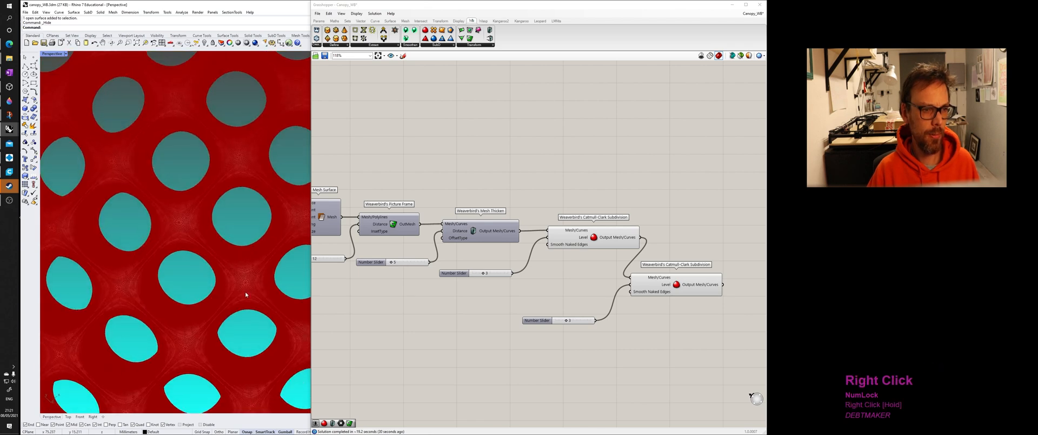
pyautogui.scroll(-5, 245, 294)
pyautogui.scroll(-4, 246, 295)
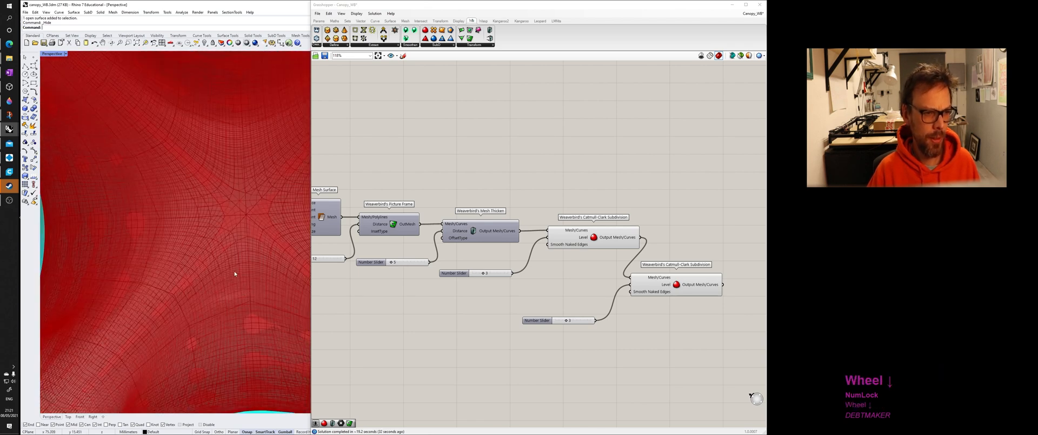
pyautogui.click(613, 240)
pyautogui.middleClick(595, 239)
pyautogui.click(615, 221)
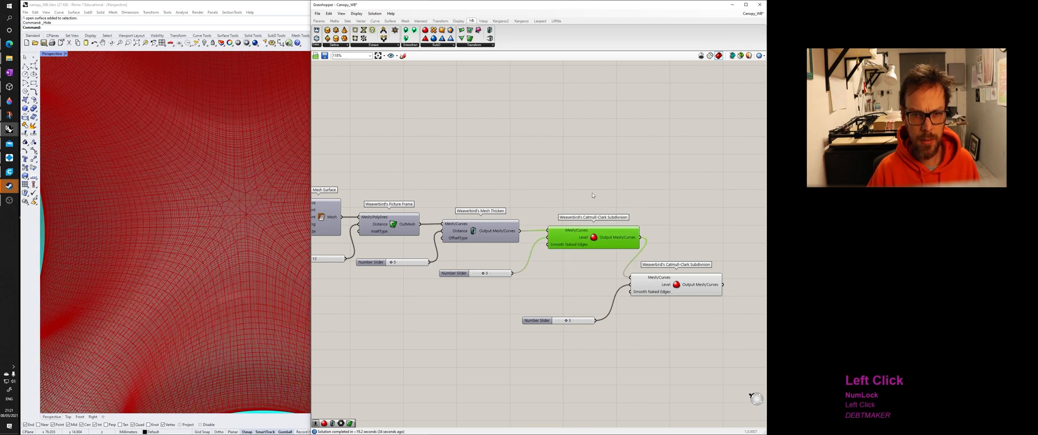
pyautogui.click(593, 195)
pyautogui.moveTo(253, 258); pyautogui.dragTo(211, 199, button='right')
pyautogui.scroll(5, 173, 243)
pyautogui.scroll(3, 164, 226)
pyautogui.scroll(-10, 212, 200)
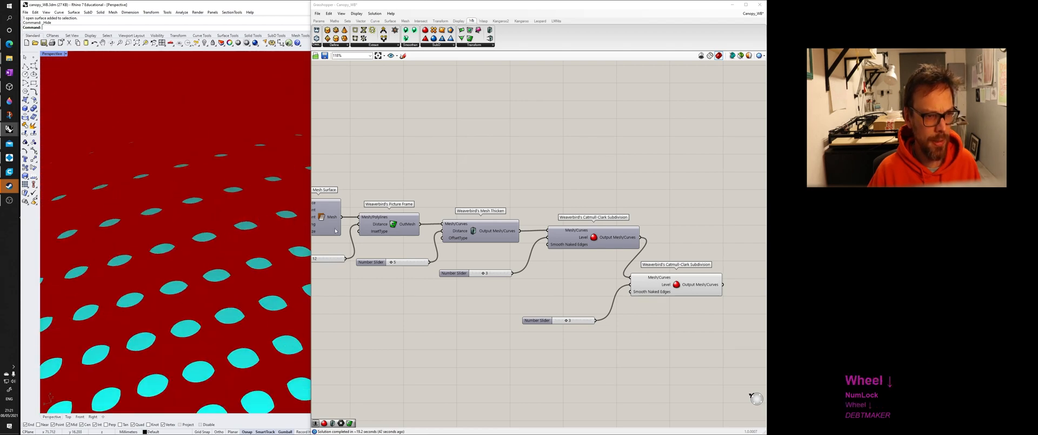
# - Lower the second Catmull-Clark's Level slider to 1 and cancel the bake attributes dialog
pyautogui.click(566, 322)
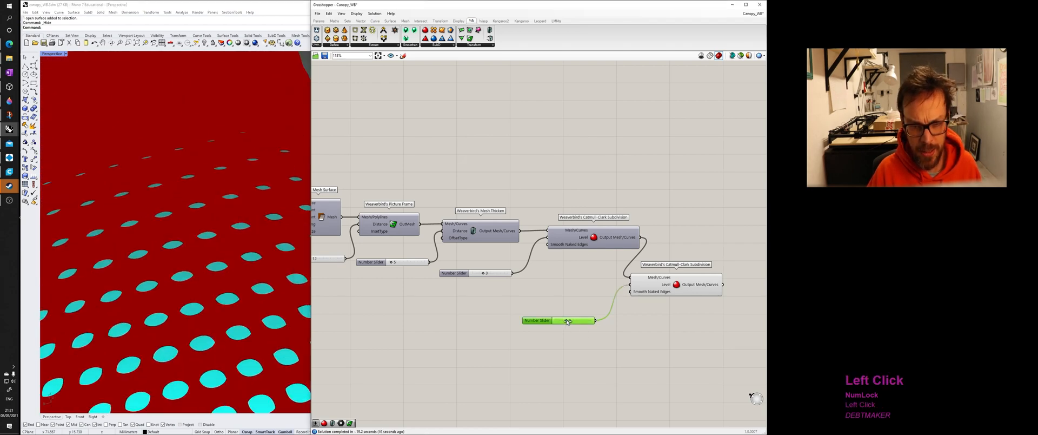
pyautogui.moveTo(567, 321); pyautogui.dragTo(563, 322)
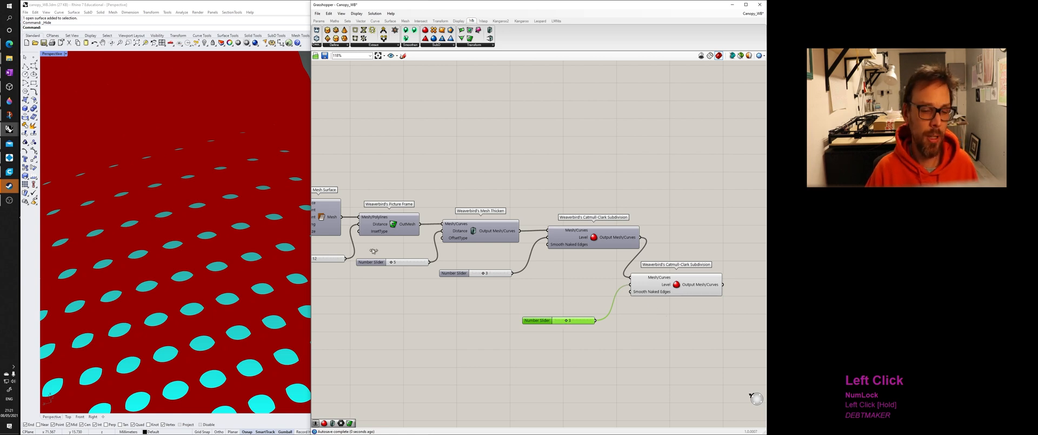
pyautogui.rightClick(163, 241)
pyautogui.click(450, 168)
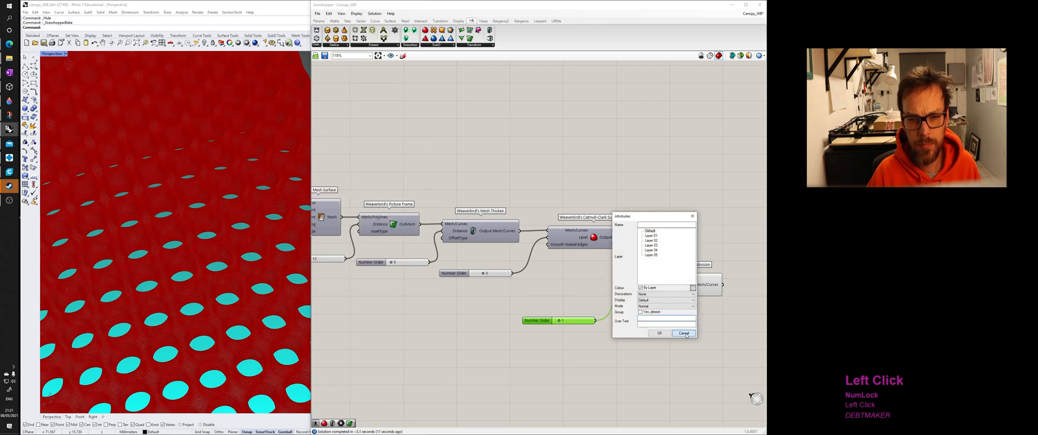
pyautogui.click(684, 333)
# - Delete the second Catmull-Clark component with its slider and turn the remaining Catmull-Clark's preview back on
pyautogui.moveTo(713, 359); pyautogui.dragTo(564, 289)
pyautogui.press('Delete')
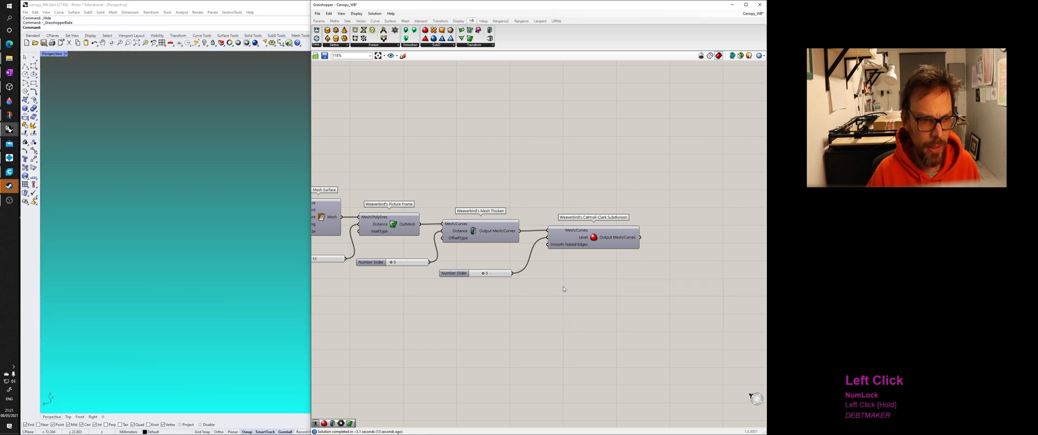
pyautogui.click(602, 237)
pyautogui.click(643, 184)
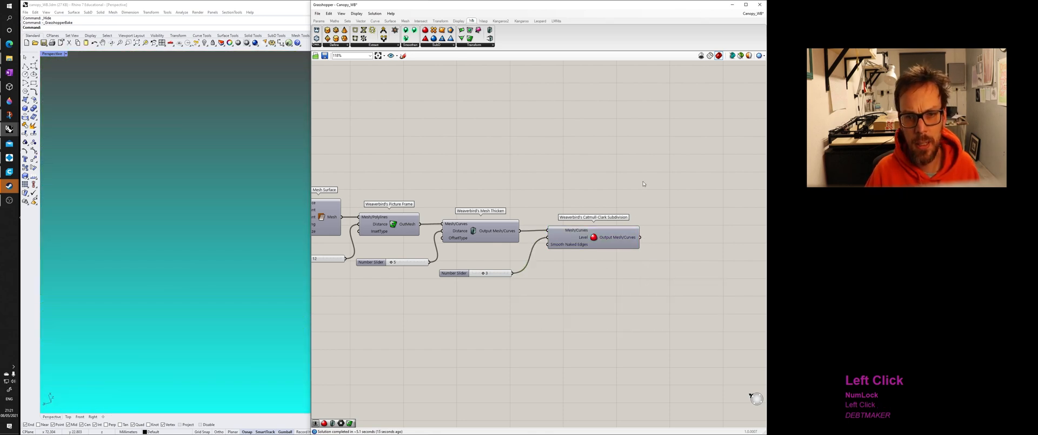
pyautogui.keyDown('shift'); pyautogui.moveTo(628, 170); pyautogui.dragTo(619, 167, button='right'); pyautogui.keyUp('shift')
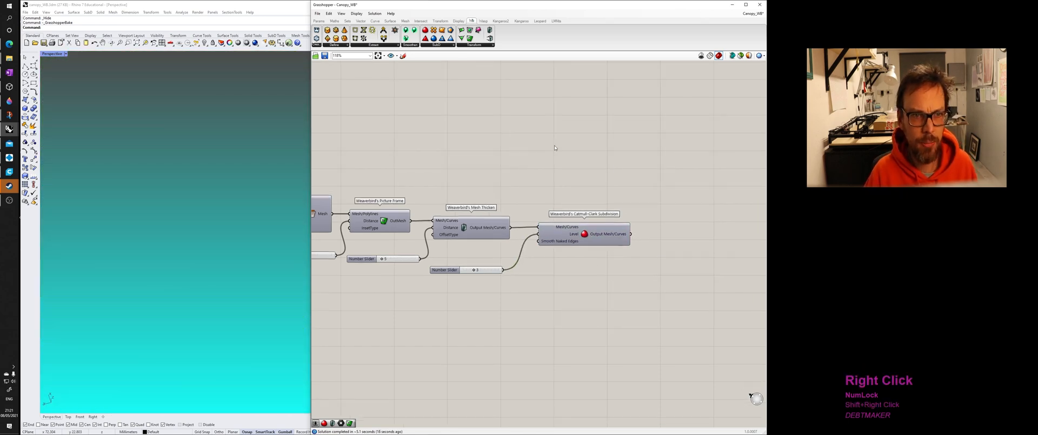
pyautogui.rightClick(582, 247)
pyautogui.click(595, 250)
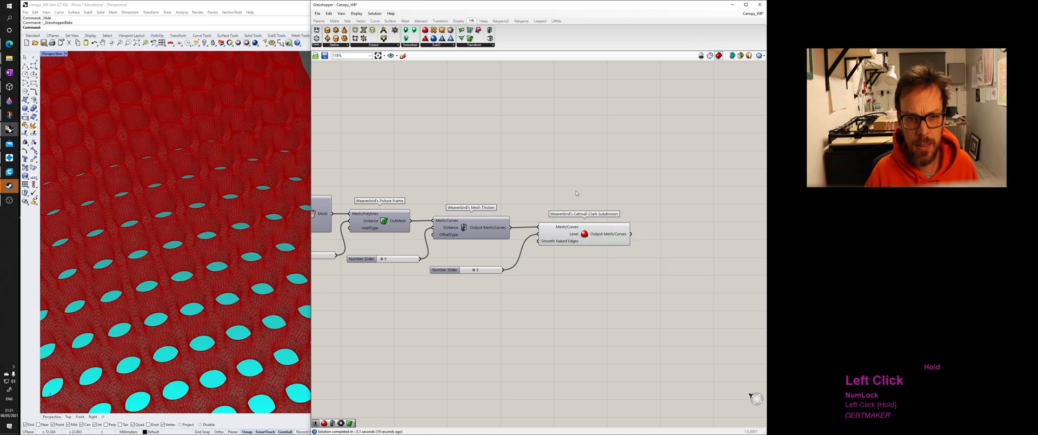
# - Set the Catmull-Clark Level slider to 2 and check the thickened mesh's coarser subdivision in Rhino
pyautogui.scroll(6, 242, 297)
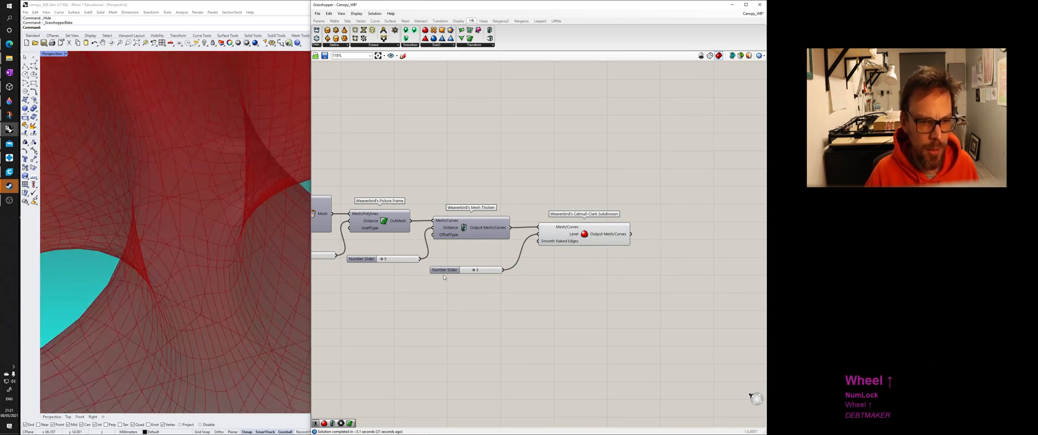
pyautogui.moveTo(475, 271); pyautogui.dragTo(473, 272)
pyautogui.scroll(-7, 220, 270)
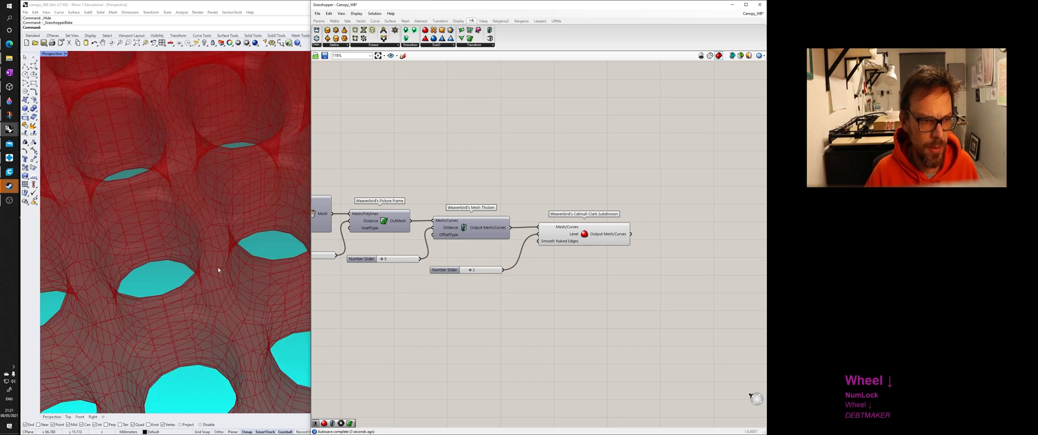
# - Lower the Mesh Thicken Distance slider to 1 and check the thinner canopy mesh in Rhino
pyautogui.moveTo(220, 270); pyautogui.dragTo(254, 275, button='right')
pyautogui.scroll(7, 255, 275)
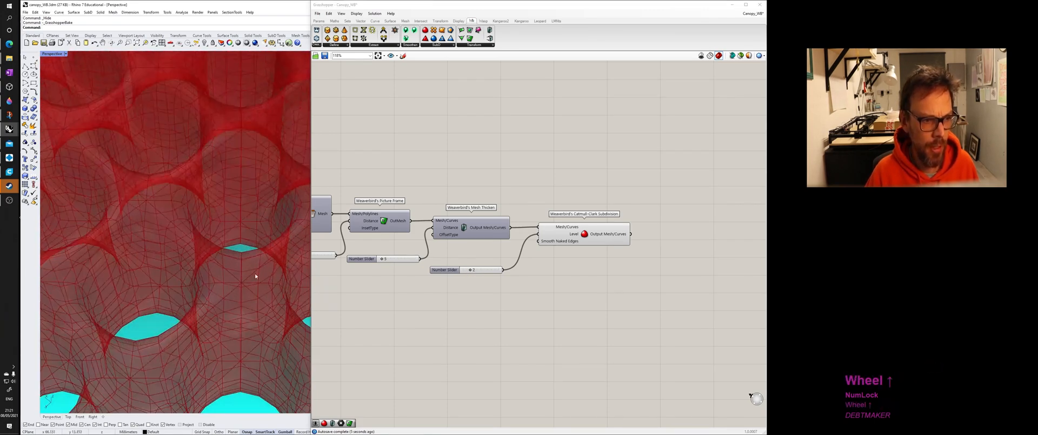
pyautogui.moveTo(349, 271); pyautogui.dragTo(461, 265, button='right')
pyautogui.scroll(3, 461, 265)
pyautogui.moveTo(508, 249); pyautogui.dragTo(498, 250)
pyautogui.scroll(-7, 213, 261)
pyautogui.moveTo(213, 262); pyautogui.dragTo(407, 263, button='right')
pyautogui.moveTo(496, 247); pyautogui.dragTo(496, 249)
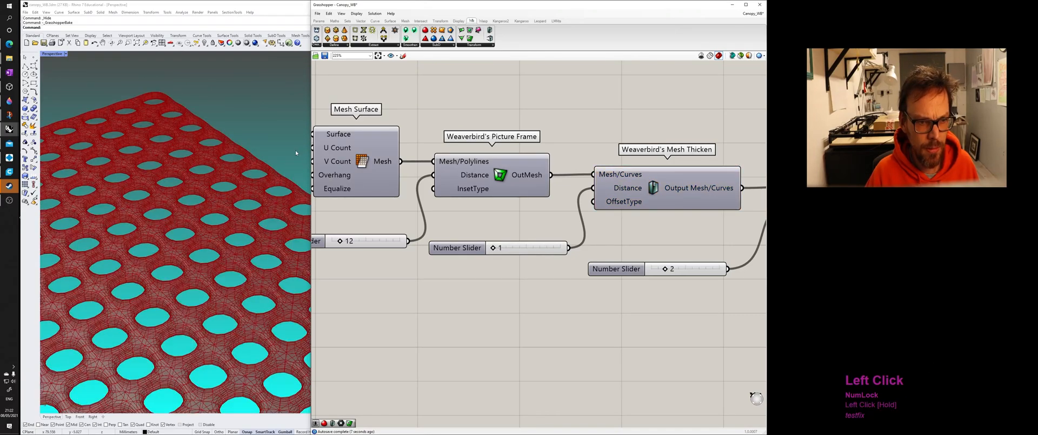
# - Set the Mesh Thicken Distance slider to 2 and inspect the canopy openings in Rhino
pyautogui.moveTo(295, 152); pyautogui.dragTo(244, 263, button='right')
pyautogui.moveTo(495, 248); pyautogui.dragTo(494, 249)
pyautogui.moveTo(487, 287); pyautogui.dragTo(445, 280, button='right')
pyautogui.moveTo(224, 250); pyautogui.dragTo(229, 319, button='right')
# - Set the Picture Frame Distance slider to 6 and inspect the enlarged openings up close in Rhino
pyautogui.moveTo(318, 224); pyautogui.dragTo(415, 228, button='right')
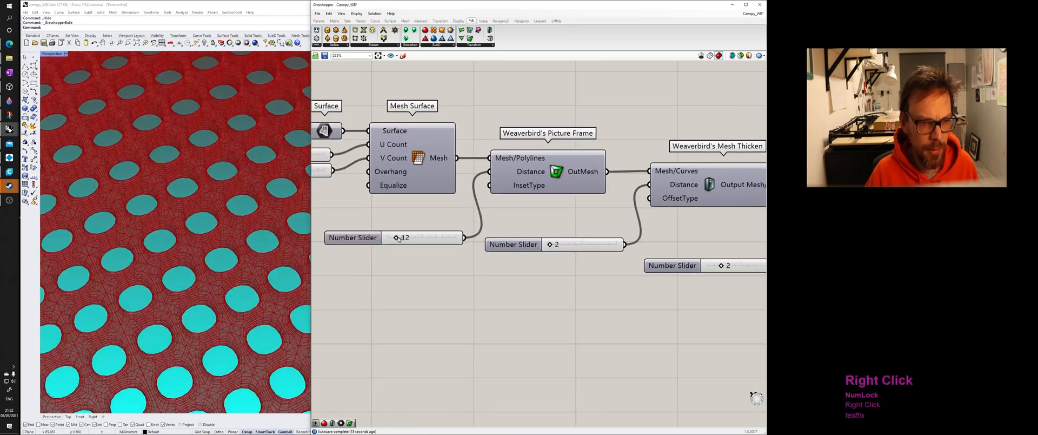
pyautogui.moveTo(398, 239); pyautogui.dragTo(394, 237)
pyautogui.scroll(-1, 407, 220)
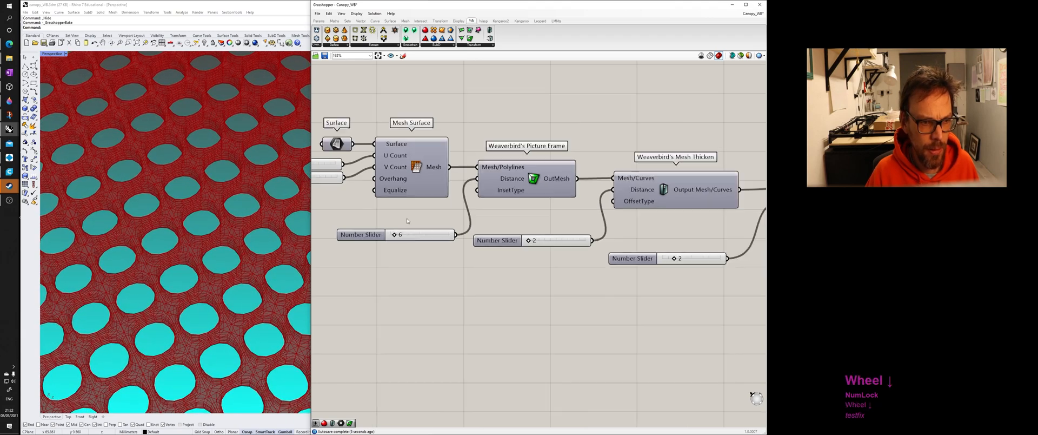
pyautogui.scroll(-3, 407, 221)
pyautogui.scroll(-11, 185, 233)
pyautogui.moveTo(190, 232); pyautogui.dragTo(213, 230, button='right')
pyautogui.scroll(7, 195, 234)
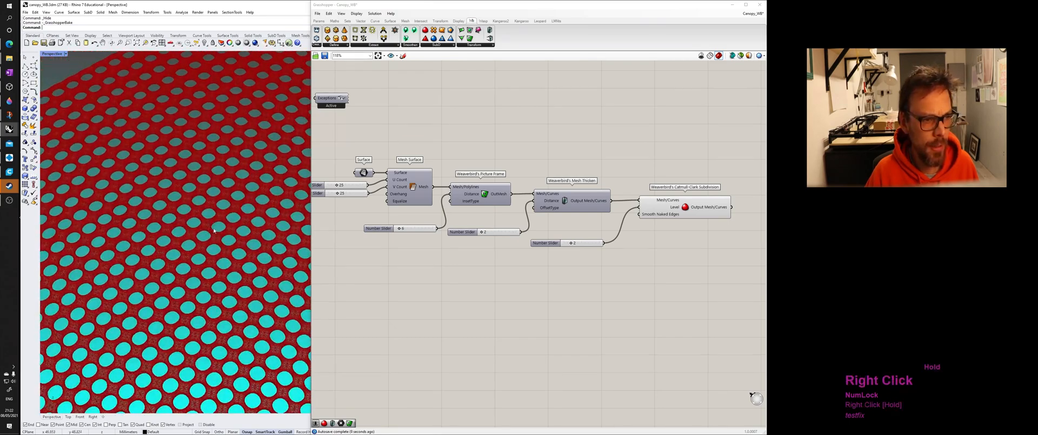
pyautogui.scroll(10, 214, 230)
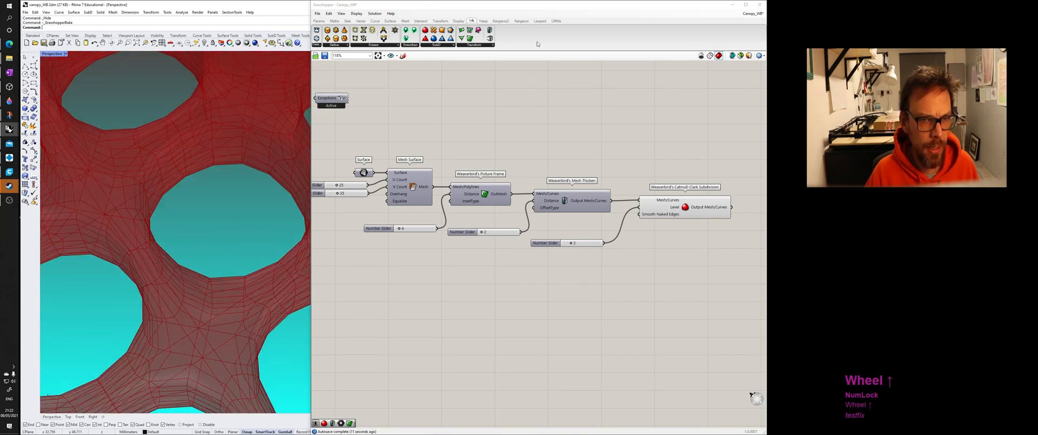
# - Duplicate the Picture Frame component after Catmull-Clark and connect the Catmull-Clark output to its Mesh/Polylines input
pyautogui.click(480, 45)
pyautogui.moveTo(490, 193); pyautogui.dragTo(410, 160, button='right')
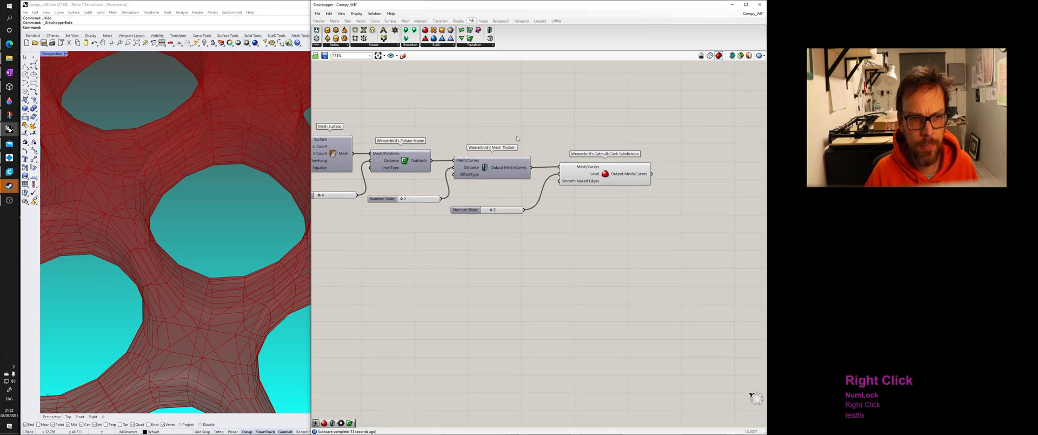
pyautogui.keyDown('alt'); pyautogui.moveTo(410, 161); pyautogui.dragTo(671, 252); pyautogui.keyUp('alt')
pyautogui.moveTo(652, 180); pyautogui.dragTo(605, 174, button='right')
pyautogui.moveTo(604, 167); pyautogui.dragTo(588, 238)
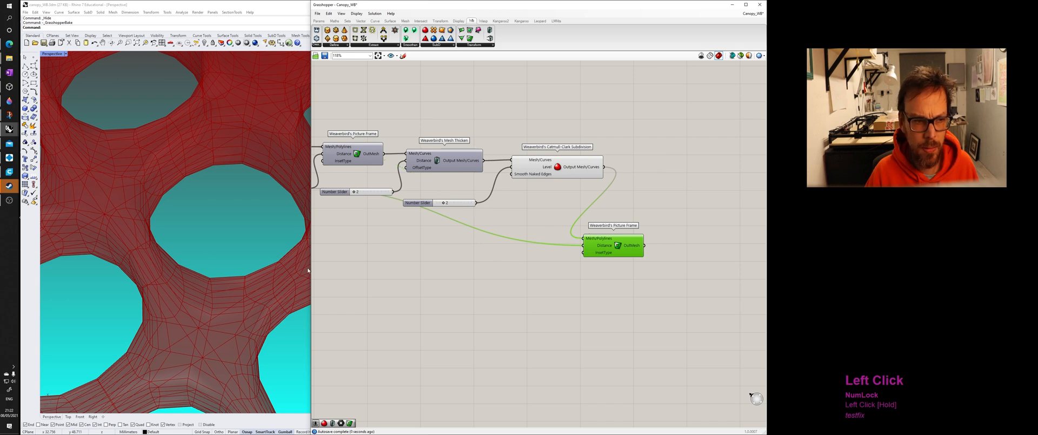
# - Add a number slider with the value 1.000 and connect it to the second Picture Frame's Distance input
pyautogui.doubleClick(505, 261)
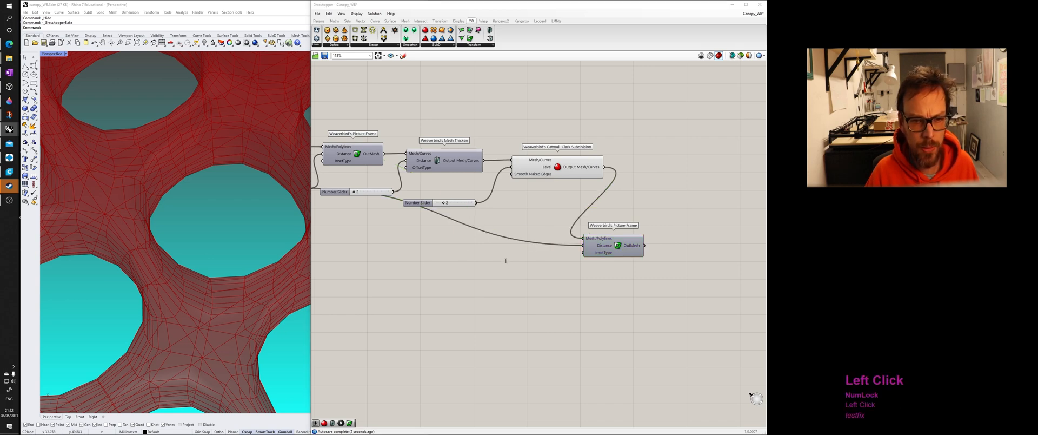
pyautogui.write('0')
pyautogui.press('Return')
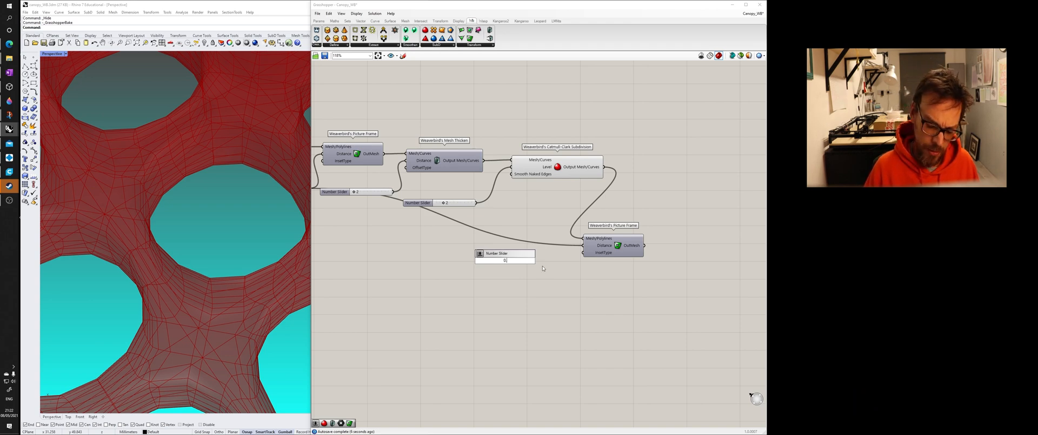
pyautogui.press('BackSpace')
pyautogui.write('1')
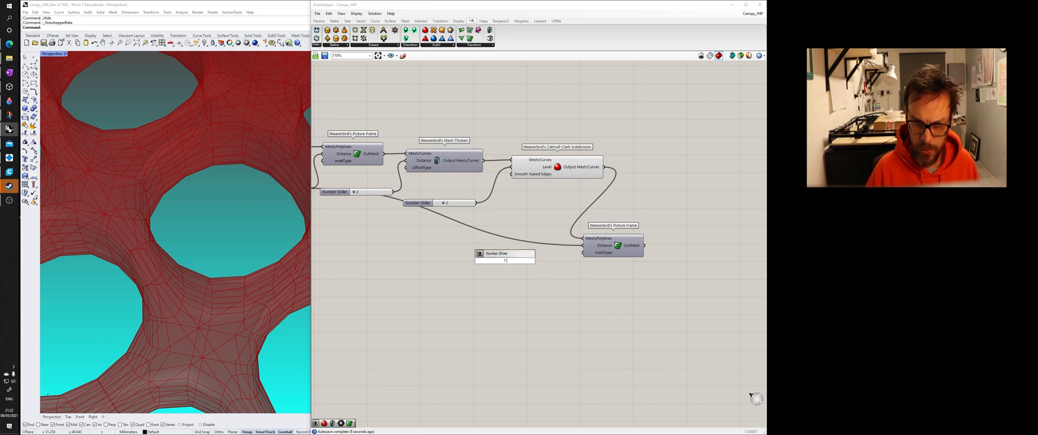
pyautogui.write('.50')
pyautogui.press('Return')
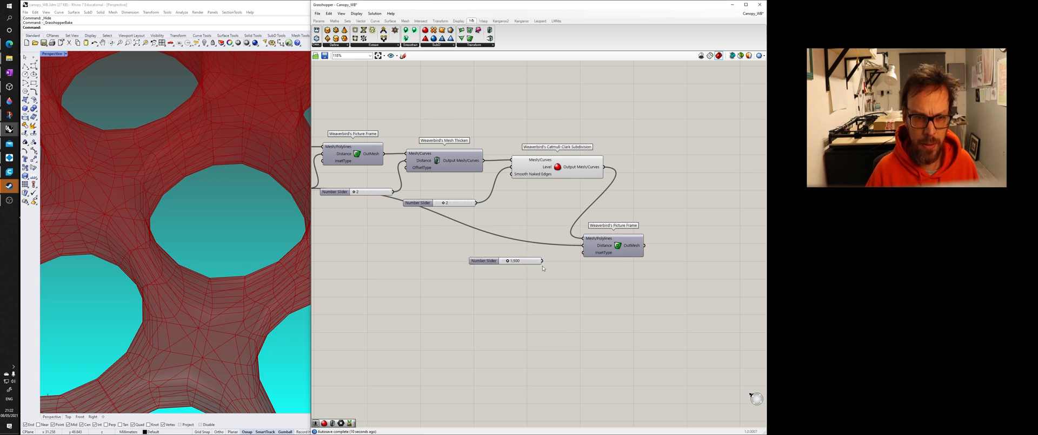
pyautogui.moveTo(541, 261); pyautogui.dragTo(584, 245)
# - Hide the Catmull-Clark component's preview and turn on the second Picture Frame's preview
pyautogui.click(619, 247)
pyautogui.middleClick(619, 246)
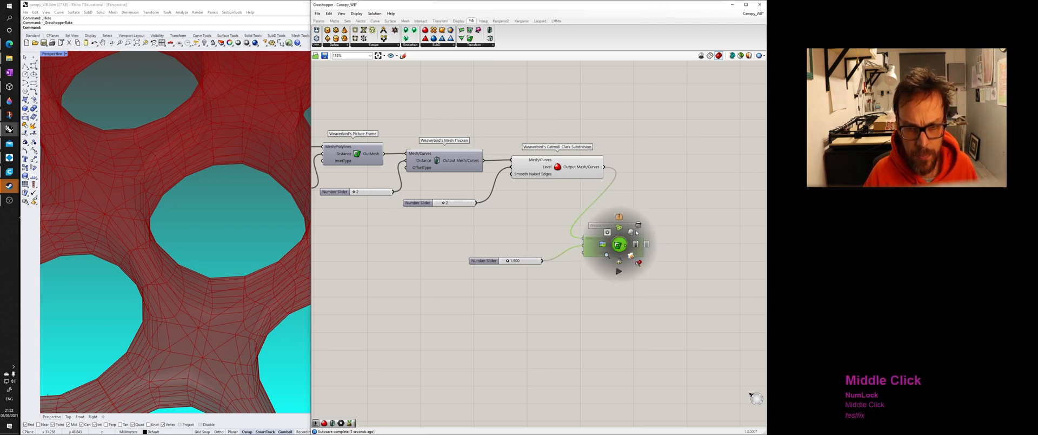
pyautogui.click(633, 232)
pyautogui.middleClick(563, 169)
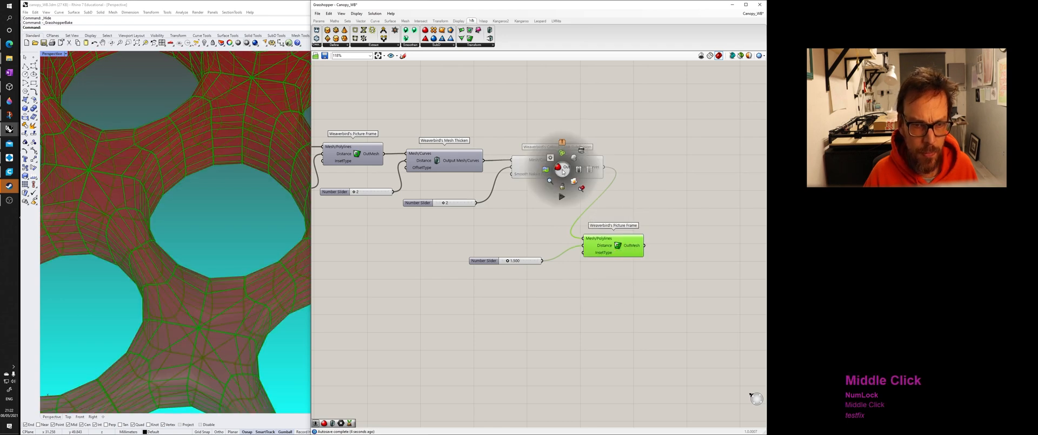
pyautogui.click(583, 151)
pyautogui.click(578, 158)
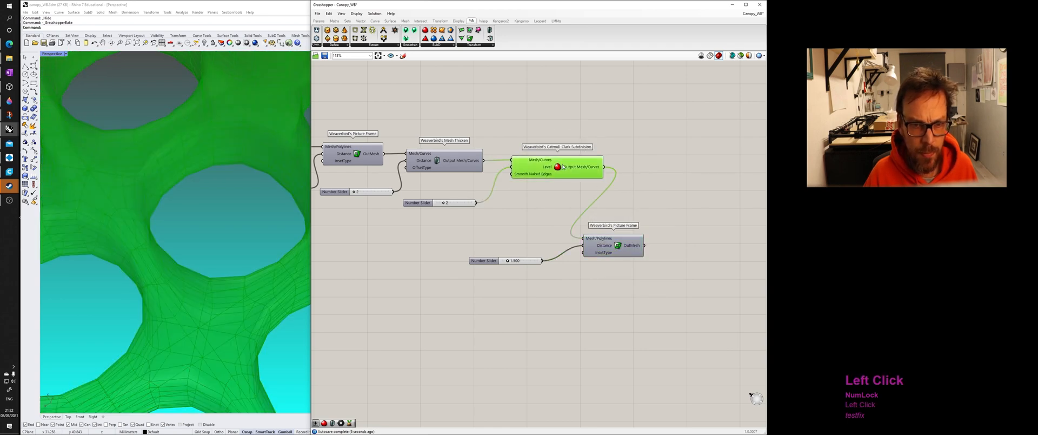
pyautogui.middleClick(563, 165)
pyautogui.click(583, 148)
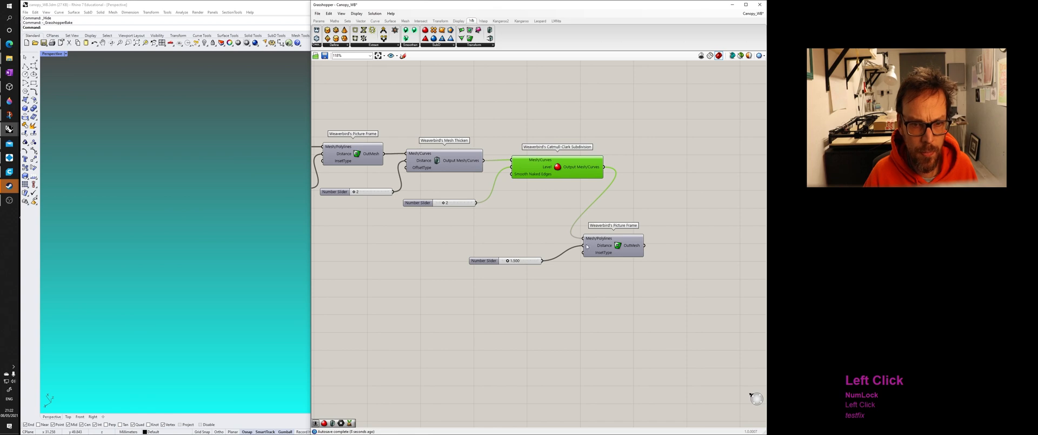
pyautogui.click(617, 245)
pyautogui.middleClick(620, 244)
pyautogui.click(632, 230)
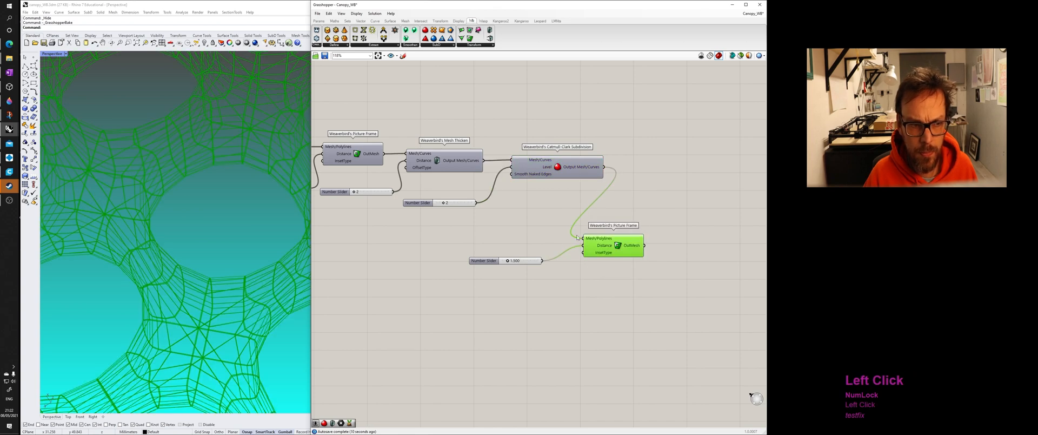
# - Inspect the frame struts up close and raise the second Picture Frame's Distance slider to 8.810
pyautogui.moveTo(250, 250); pyautogui.dragTo(235, 274, button='right')
pyautogui.scroll(7, 234, 274)
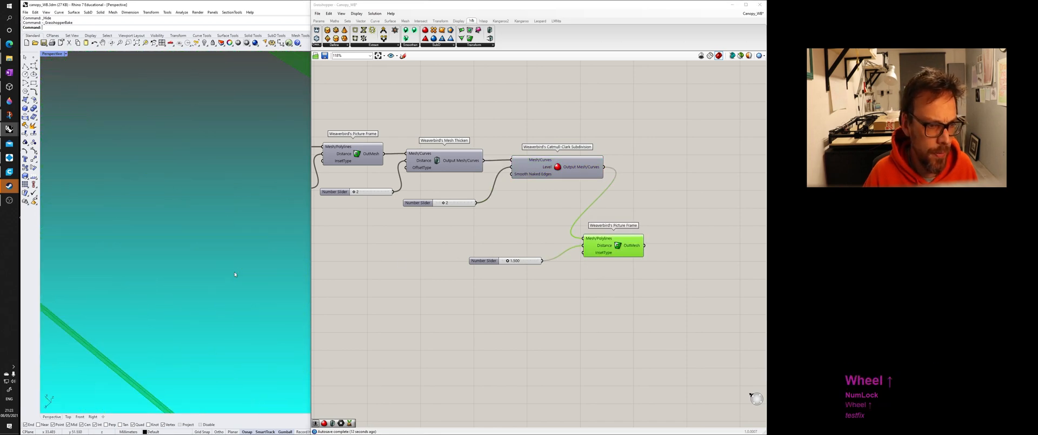
pyautogui.scroll(-3, 234, 274)
pyautogui.scroll(3, 226, 256)
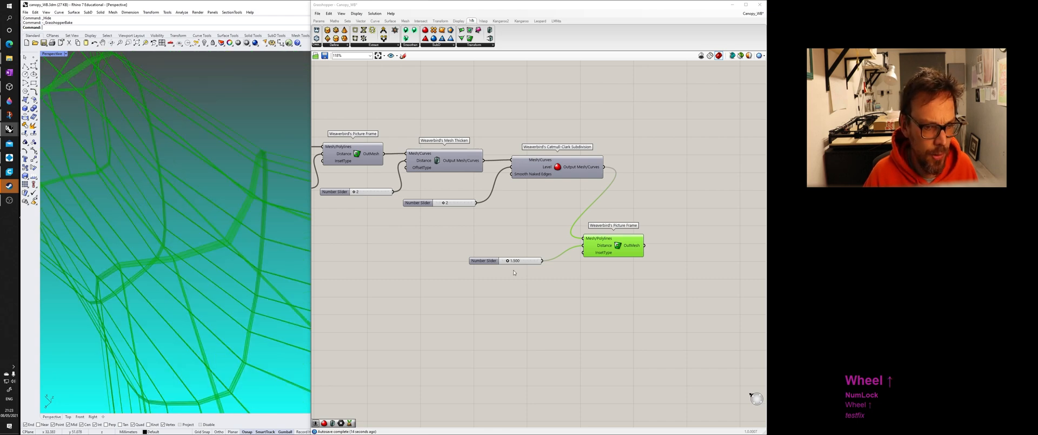
pyautogui.moveTo(510, 261); pyautogui.dragTo(535, 262)
pyautogui.scroll(-5, 119, 162)
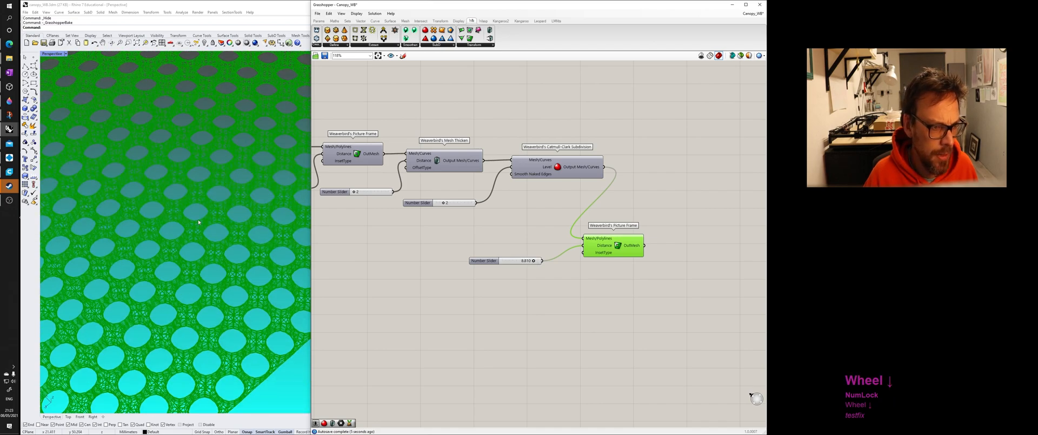
# - Examine the framed mesh in Rhino from several angles, both as a whole and close to its struts
pyautogui.scroll(-5, 199, 222)
pyautogui.click(186, 236)
pyautogui.moveTo(186, 235); pyautogui.dragTo(180, 263, button='right')
pyautogui.scroll(3, 170, 203)
pyautogui.scroll(2, 171, 203)
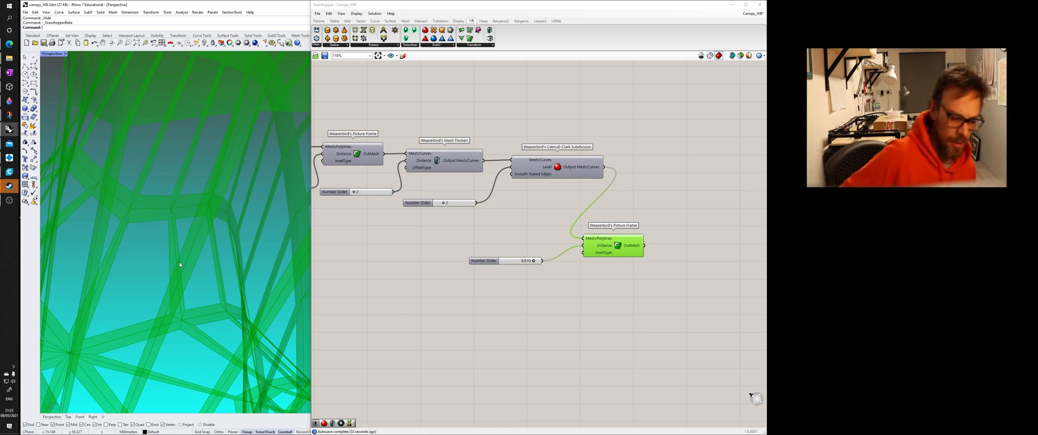
pyautogui.scroll(-5, 216, 205)
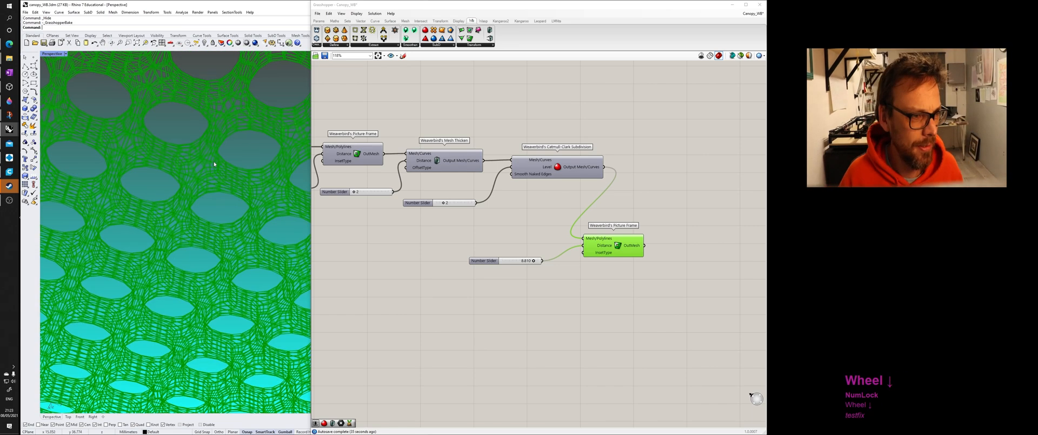
pyautogui.moveTo(214, 164); pyautogui.dragTo(225, 184, button='right')
pyautogui.scroll(5, 226, 209)
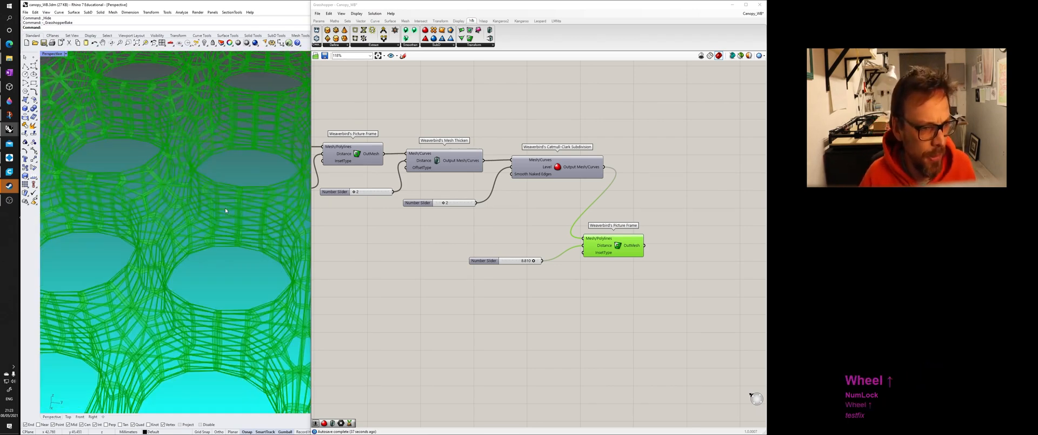
pyautogui.scroll(5, 225, 211)
# - Duplicate the Mesh Thicken component and a number slider, connecting the second Picture Frame's output and the slider to its Mesh/Curves and Distance inputs
pyautogui.moveTo(623, 197); pyautogui.dragTo(593, 195, button='right')
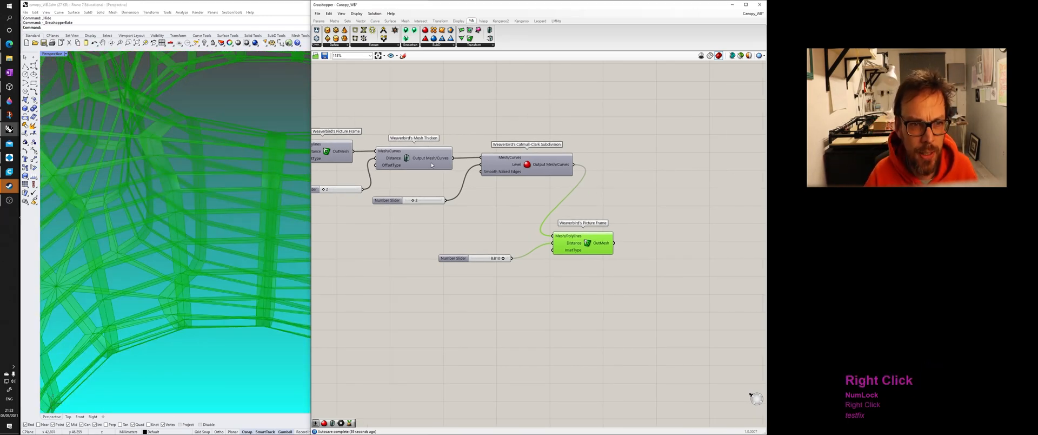
pyautogui.keyDown('alt'); pyautogui.moveTo(420, 162); pyautogui.dragTo(653, 290); pyautogui.keyUp('alt')
pyautogui.moveTo(652, 244); pyautogui.dragTo(620, 236, button='right')
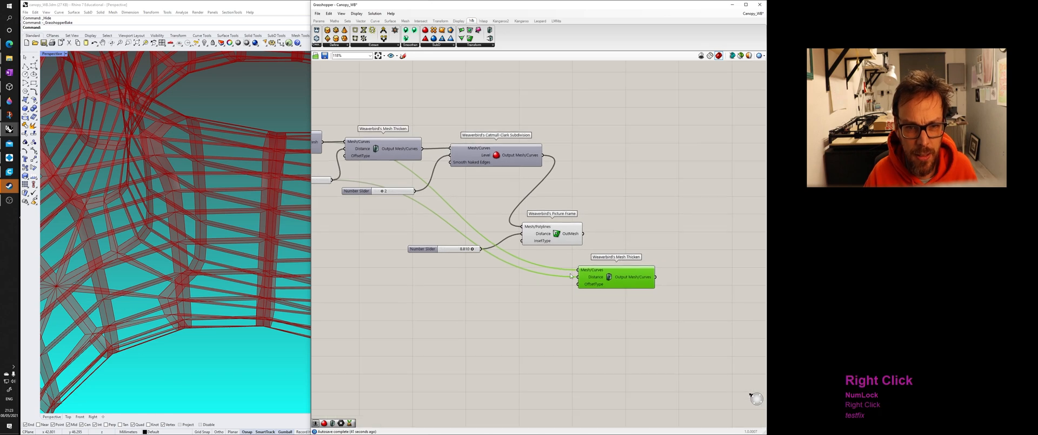
pyautogui.keyDown('alt'); pyautogui.moveTo(427, 249); pyautogui.dragTo(578, 277); pyautogui.keyUp('alt')
pyautogui.moveTo(584, 236); pyautogui.dragTo(582, 270)
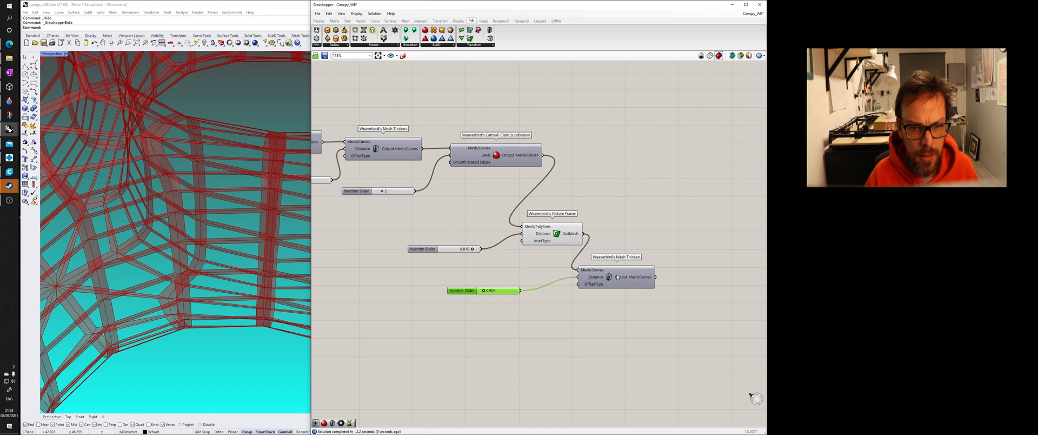
# - Hide the second Picture Frame's preview and turn on the second Mesh Thicken's preview
pyautogui.click(595, 274)
pyautogui.middleClick(553, 232)
pyautogui.click(609, 262)
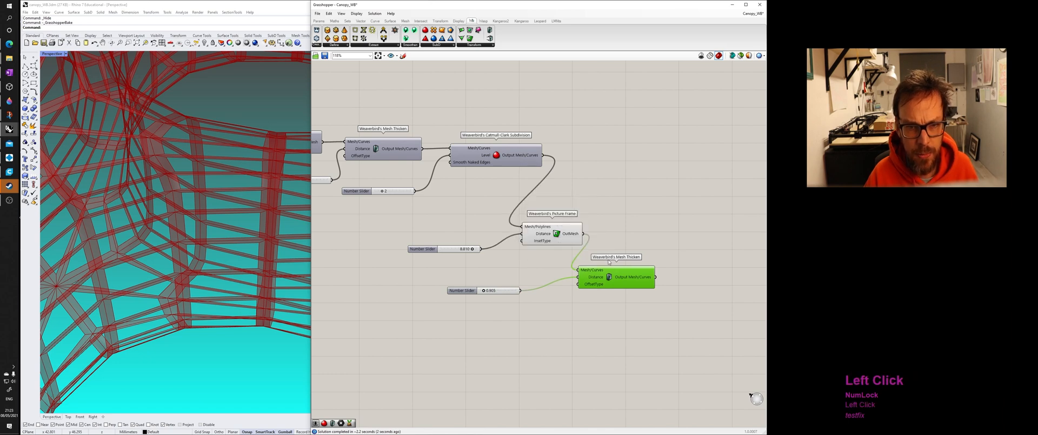
pyautogui.middleClick(568, 236)
pyautogui.click(568, 233)
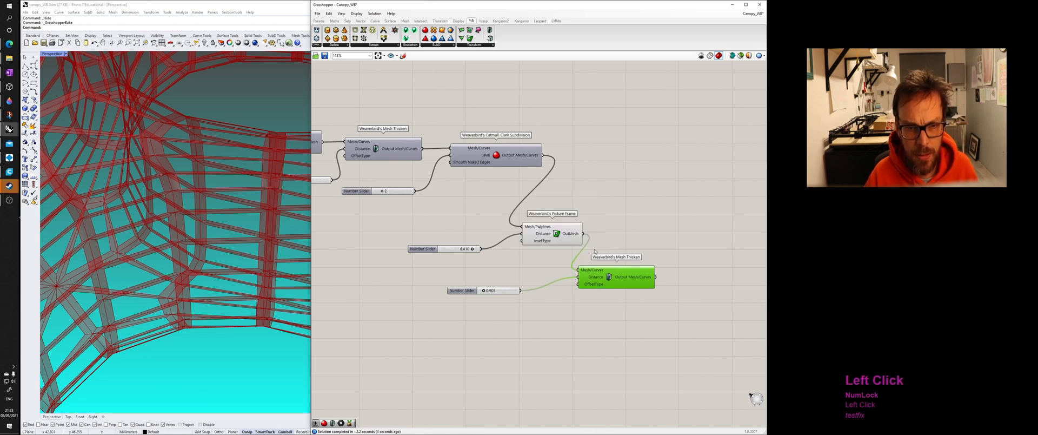
pyautogui.click(569, 230)
pyautogui.middleClick(558, 236)
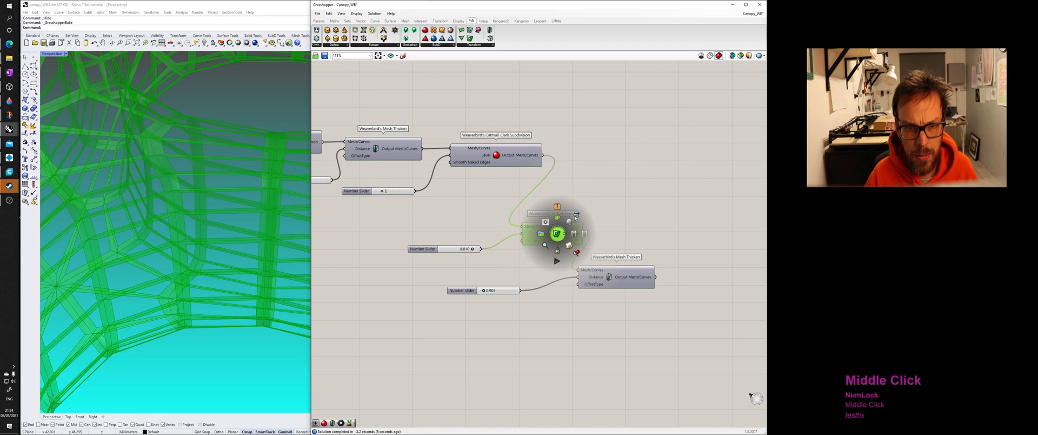
pyautogui.click(576, 215)
pyautogui.click(622, 279)
pyautogui.middleClick(624, 280)
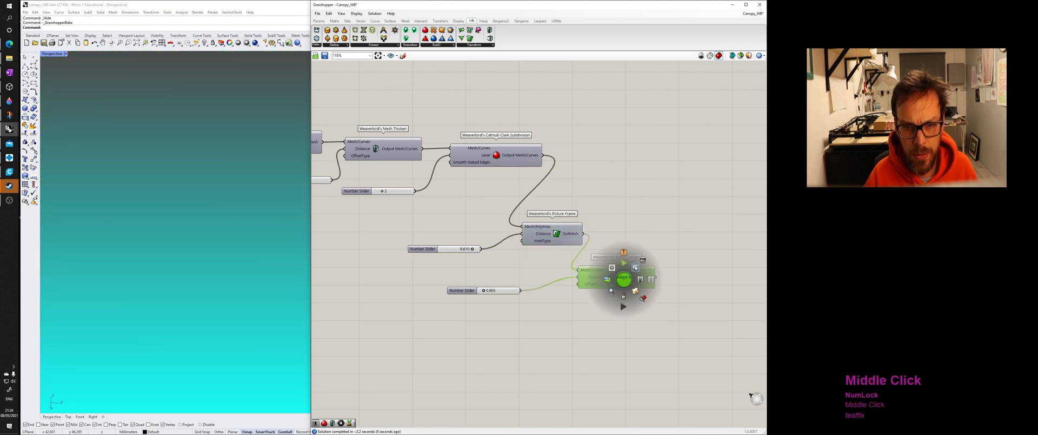
pyautogui.click(635, 267)
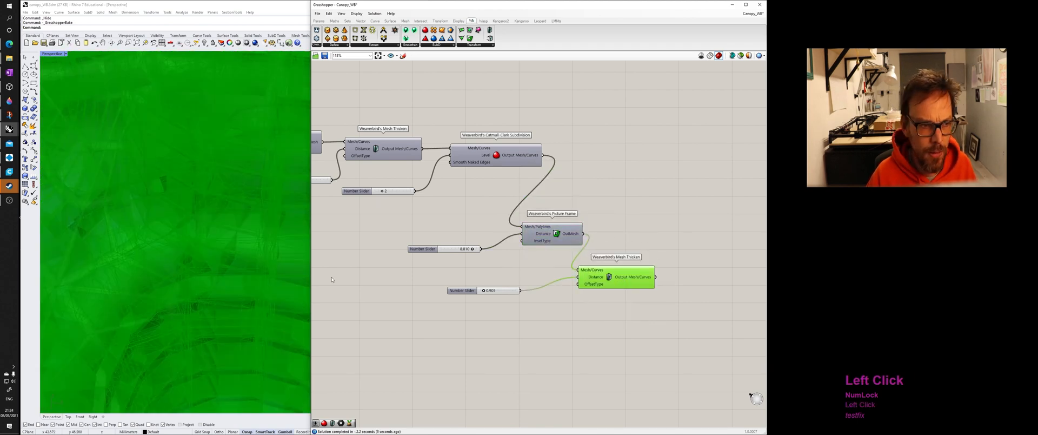
# - Lower the second Mesh Thicken's Distance slider to 0.480 and view the thickened mesh in Rhino
pyautogui.moveTo(483, 292); pyautogui.dragTo(483, 292)
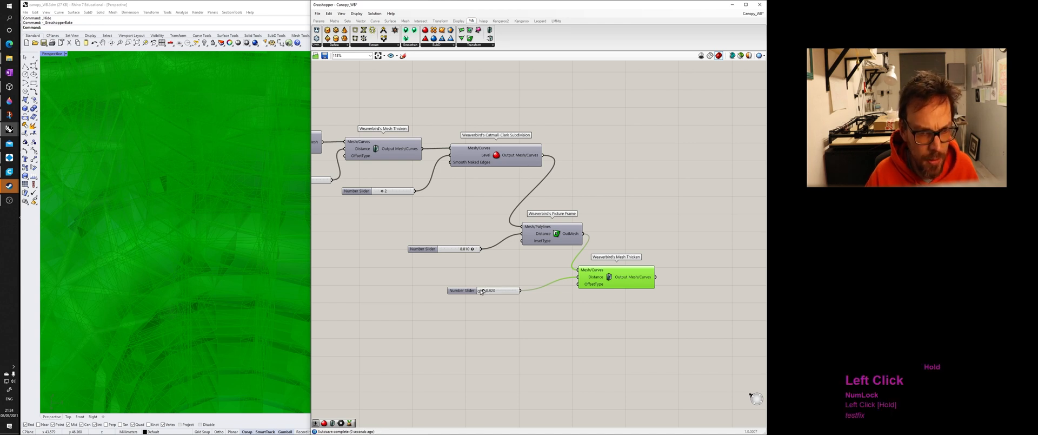
pyautogui.moveTo(482, 292); pyautogui.dragTo(484, 293)
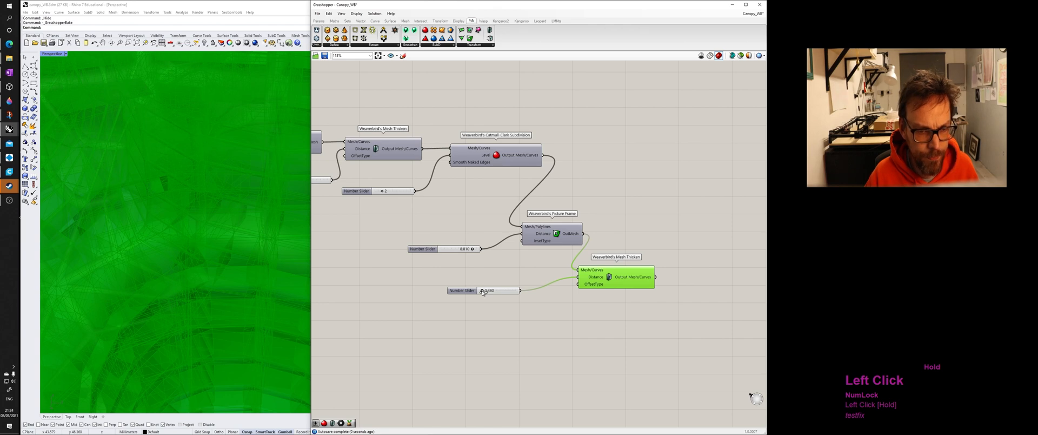
pyautogui.moveTo(241, 291); pyautogui.dragTo(209, 307, button='right')
pyautogui.moveTo(220, 277); pyautogui.dragTo(213, 302, button='right')
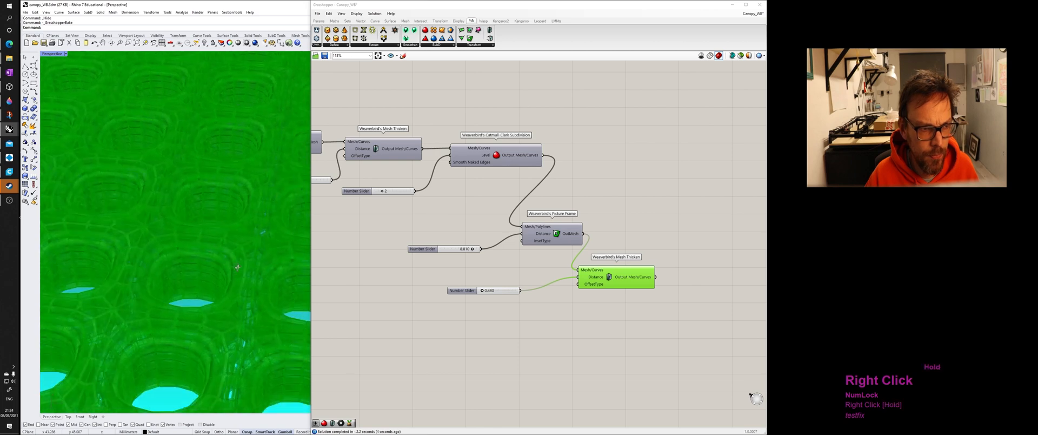
# - Fine-tune the second Mesh Thicken's Distance slider down to 0.067 and inspect the struts up close
pyautogui.scroll(5, 493, 308)
pyautogui.scroll(4, 493, 308)
pyautogui.click(507, 290)
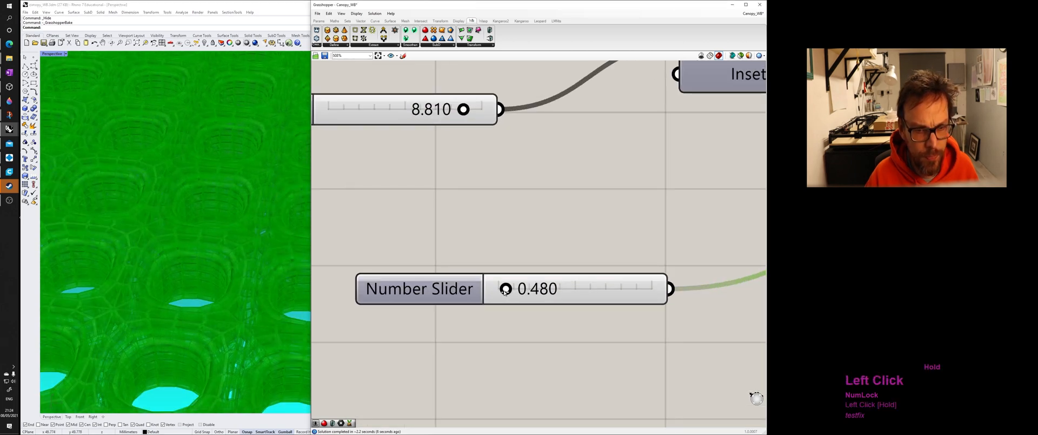
pyautogui.moveTo(505, 290); pyautogui.dragTo(504, 289)
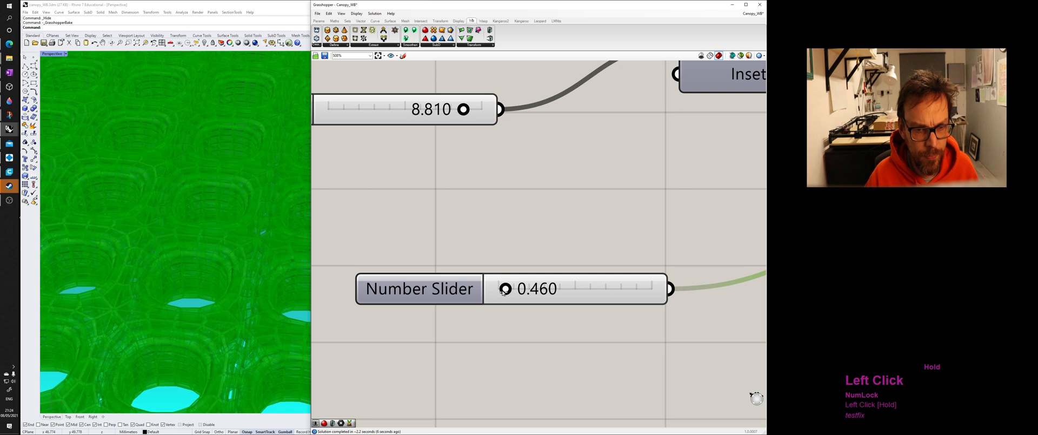
pyautogui.moveTo(503, 291); pyautogui.dragTo(493, 296)
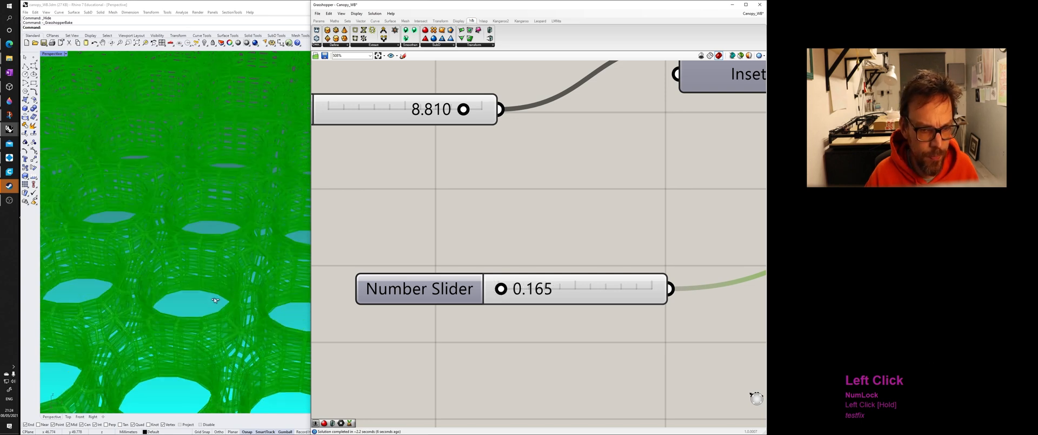
pyautogui.moveTo(202, 294); pyautogui.dragTo(219, 277, button='right')
pyautogui.scroll(-5, 219, 277)
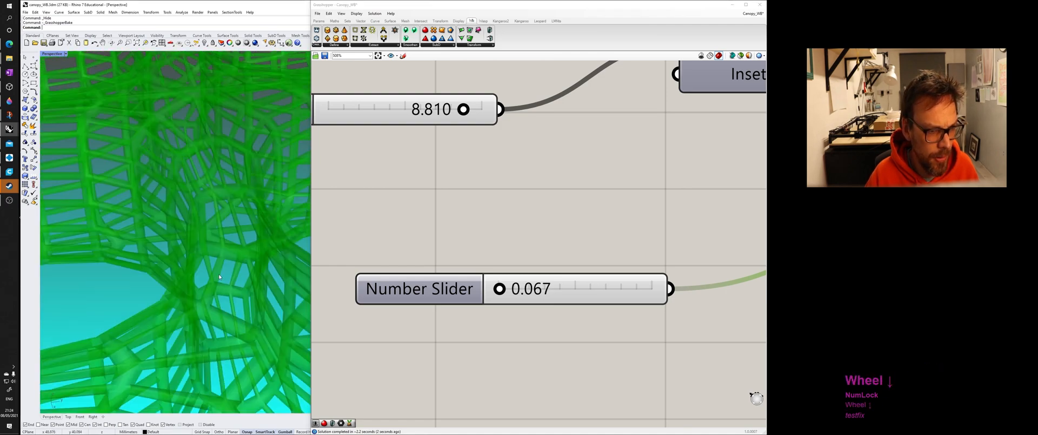
pyautogui.scroll(-2, 243, 279)
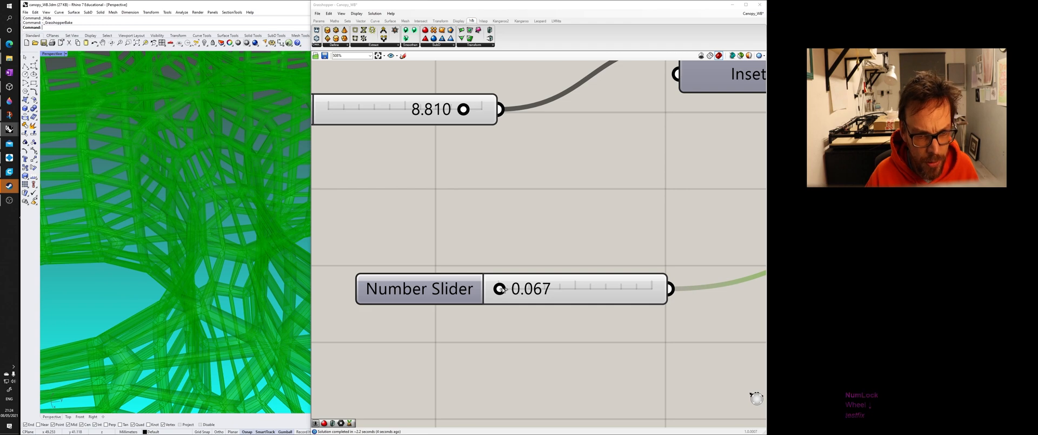
# - Raise the second Mesh Thicken's Distance slider to 0.126, deselect the component and view the whole canopy
pyautogui.moveTo(504, 288); pyautogui.dragTo(502, 290)
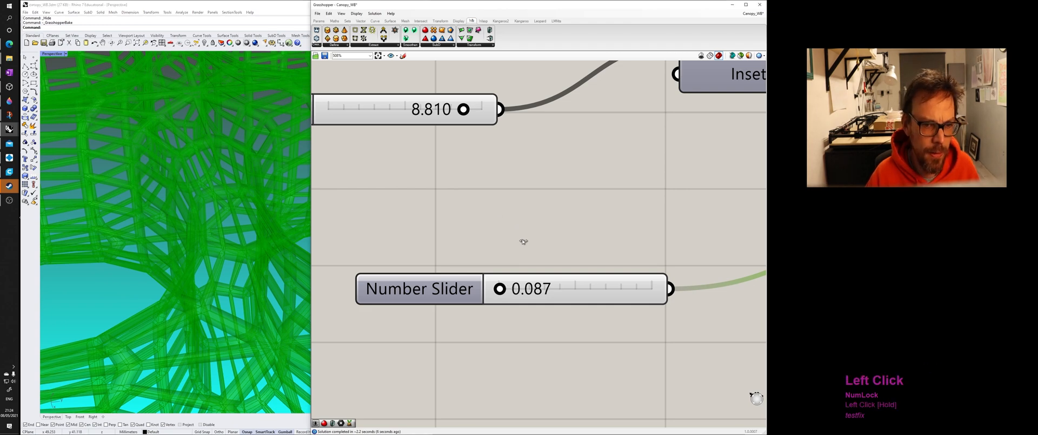
pyautogui.scroll(-2, 526, 232)
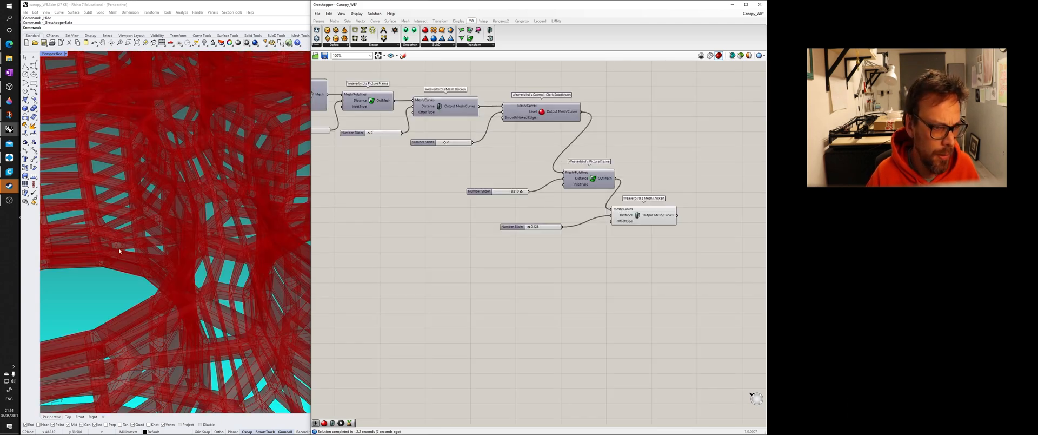
pyautogui.click(120, 251)
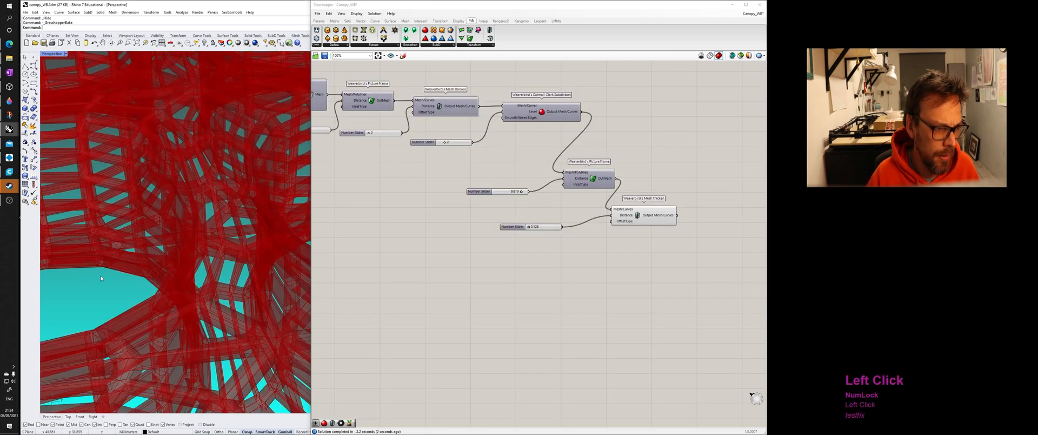
pyautogui.scroll(-10, 130, 246)
pyautogui.moveTo(181, 230); pyautogui.dragTo(130, 219, button='right')
# - Set the Mesh Surface's U Count and V Count sliders to 10 each
pyautogui.scroll(-2, 367, 211)
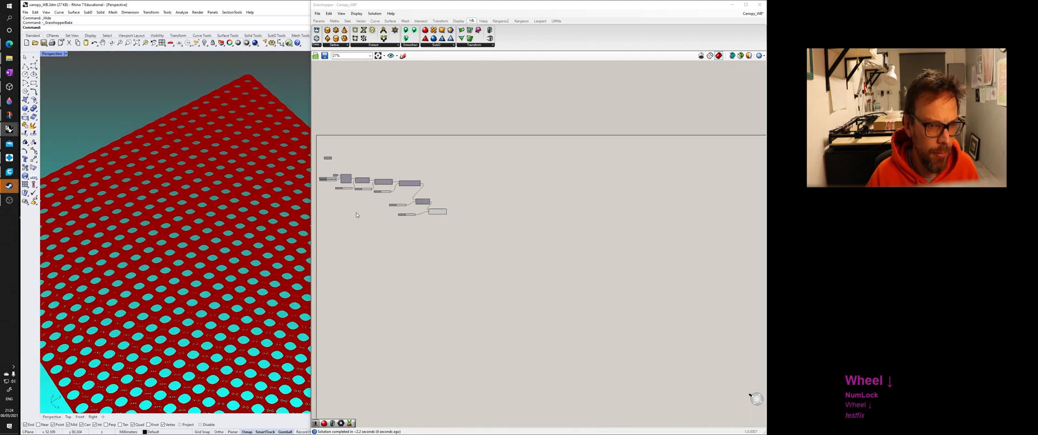
pyautogui.scroll(6, 490, 152)
pyautogui.doubleClick(490, 152)
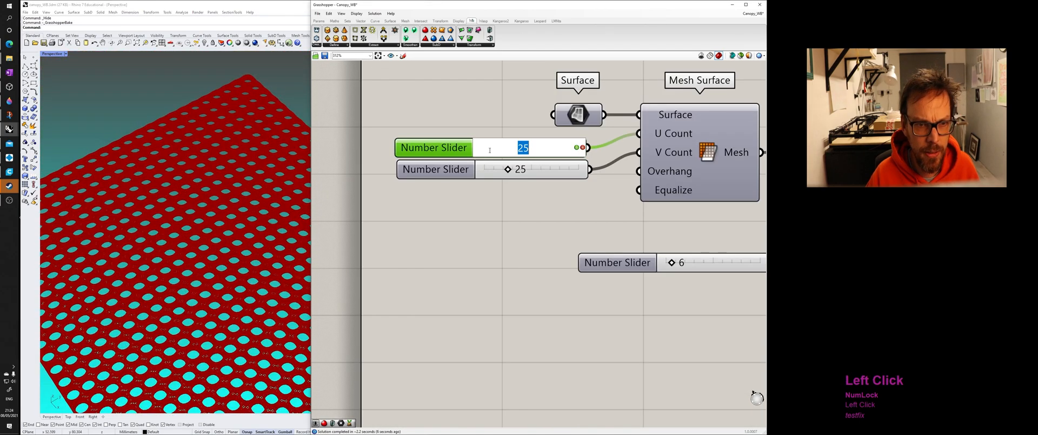
pyautogui.write('10')
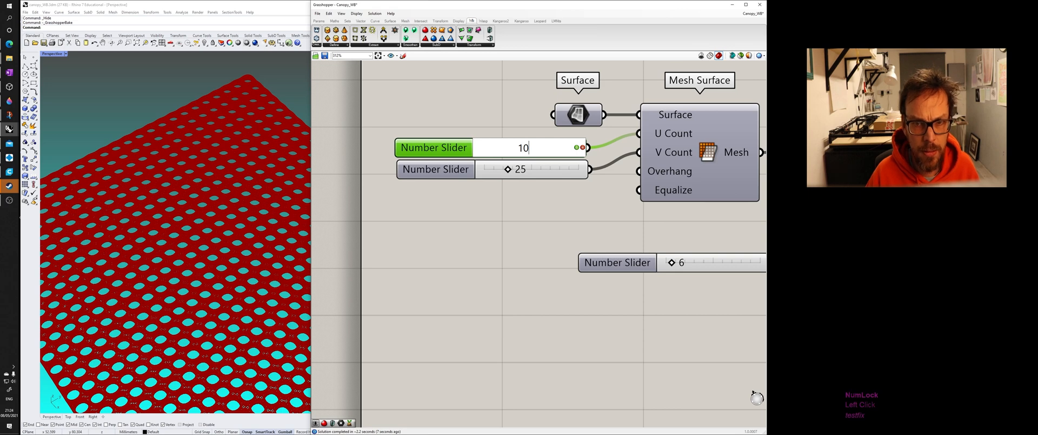
pyautogui.press('Return')
pyautogui.doubleClick(486, 170)
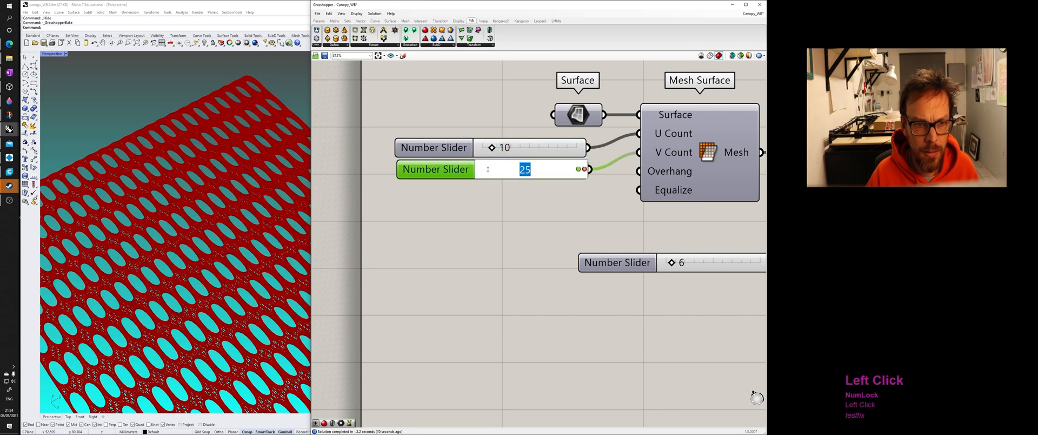
pyautogui.write('10')
pyautogui.press('Return')
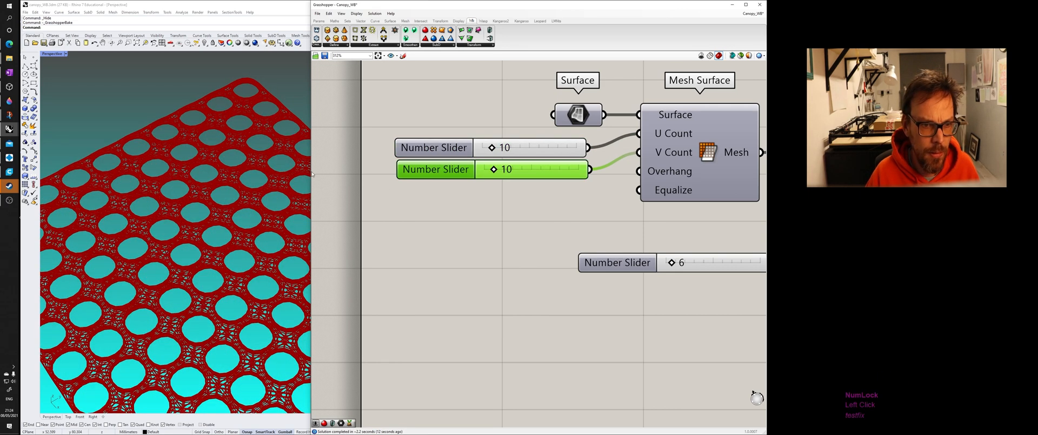
# - Inspect the coarser canopy's struts up close and raise the second Mesh Thicken's Distance slider to 0.205
pyautogui.moveTo(281, 80); pyautogui.dragTo(216, 259, button='right')
pyautogui.scroll(6, 212, 264)
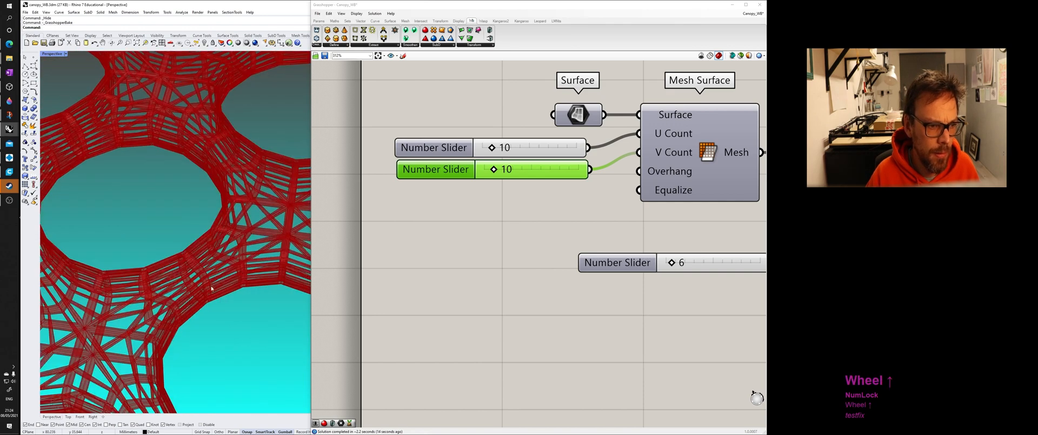
pyautogui.scroll(-6, 248, 264)
pyautogui.scroll(-3, 424, 259)
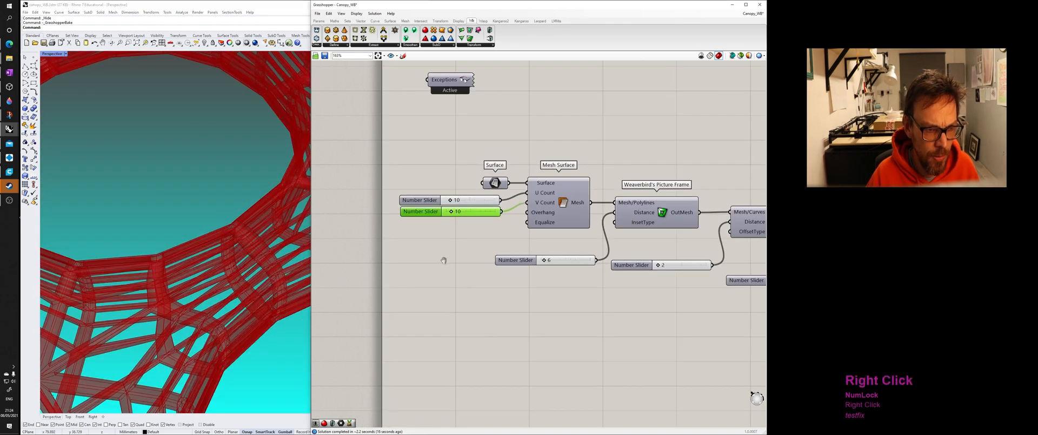
pyautogui.moveTo(445, 259); pyautogui.dragTo(410, 244, button='right')
pyautogui.scroll(-4, 410, 244)
pyautogui.moveTo(597, 275); pyautogui.dragTo(439, 227, button='right')
pyautogui.scroll(7, 445, 295)
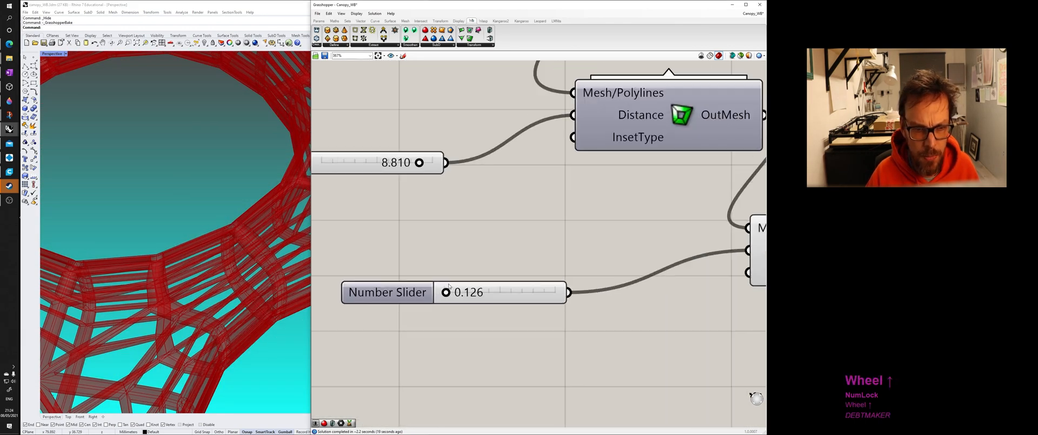
pyautogui.moveTo(445, 293); pyautogui.dragTo(445, 294)
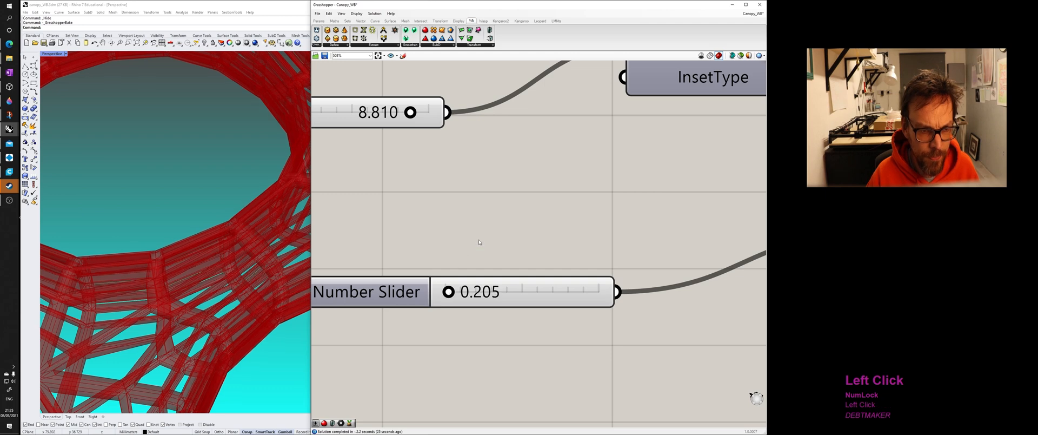
# - Line up the second Picture Frame and Mesh Thicken after the Catmull-Clark Subdivision component, adding a little space before that component
pyautogui.scroll(-5, 497, 233)
pyautogui.moveTo(591, 229); pyautogui.dragTo(518, 283, button='right')
pyautogui.scroll(-2, 461, 235)
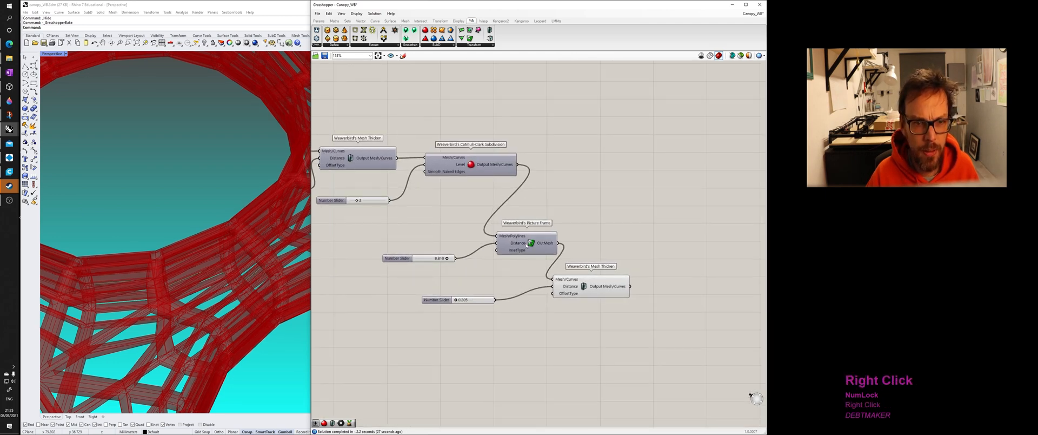
pyautogui.click(590, 282)
pyautogui.moveTo(531, 243); pyautogui.dragTo(564, 171)
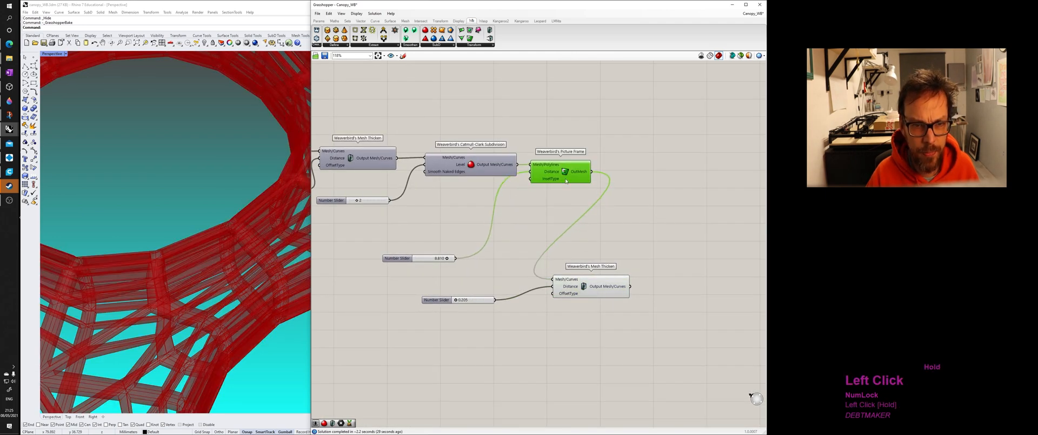
pyautogui.moveTo(594, 286); pyautogui.dragTo(641, 179)
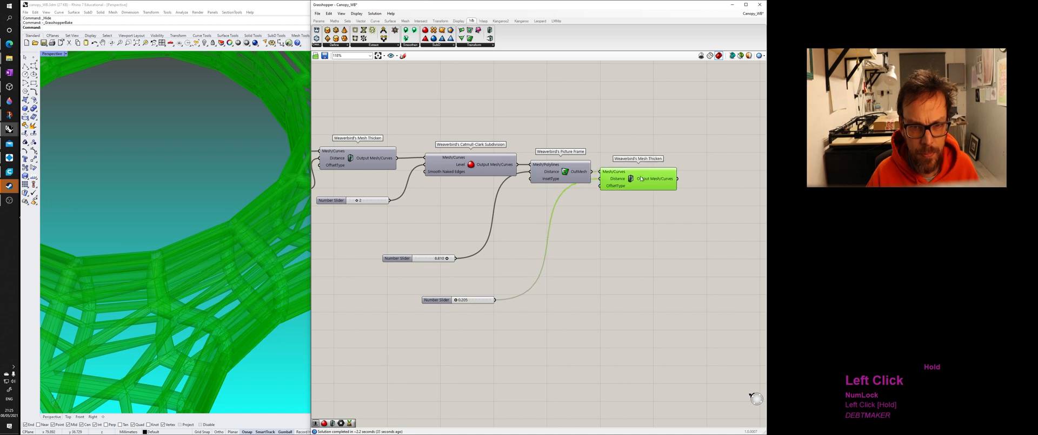
pyautogui.click(510, 115)
pyautogui.keyDown('alt'); pyautogui.moveTo(453, 222); pyautogui.dragTo(464, 219); pyautogui.keyUp('alt')
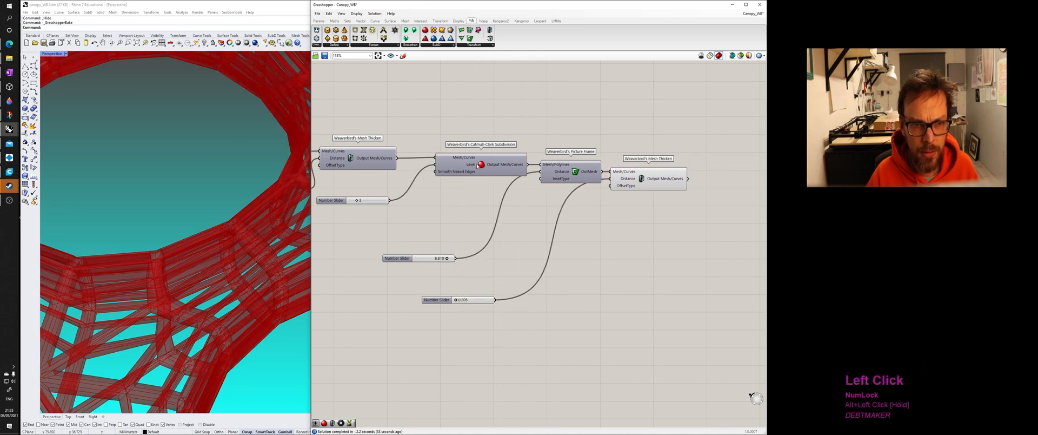
# - Duplicate the Catmull-Clark Subdivision and the 0.205 slider, feeding the second Mesh Thicken's output and the copied slider into its Mesh/Curves and Level inputs
pyautogui.keyDown('alt'); pyautogui.moveTo(477, 165); pyautogui.dragTo(687, 245); pyautogui.keyUp('alt')
pyautogui.moveTo(681, 211); pyautogui.dragTo(546, 208, button='right')
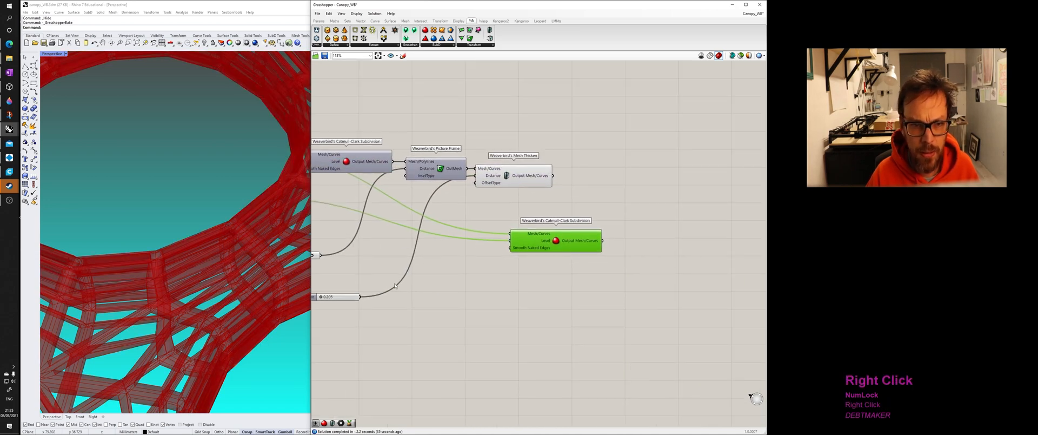
pyautogui.keyDown('alt'); pyautogui.moveTo(340, 299); pyautogui.dragTo(610, 183); pyautogui.keyUp('alt')
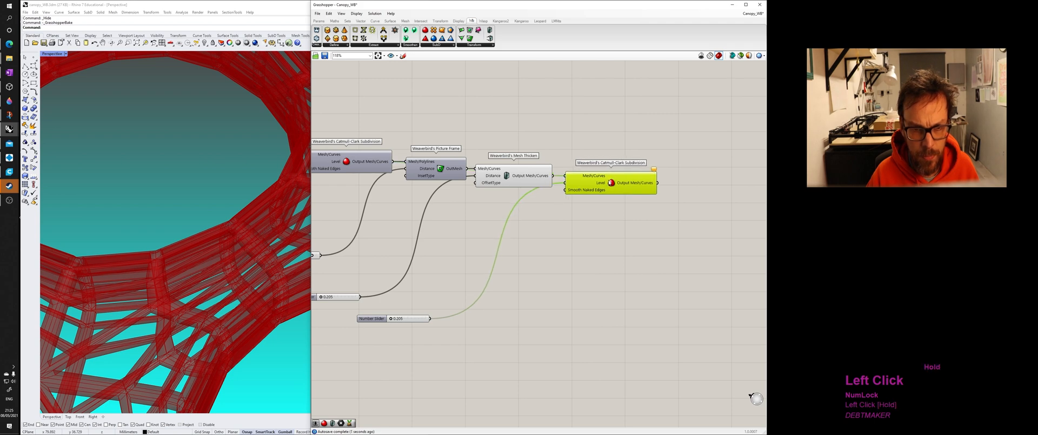
# - Add an integer number slider, set it to 1 and connect it to the new Catmull-Clark's Level input in place of the copied slider
pyautogui.doubleClick(452, 297)
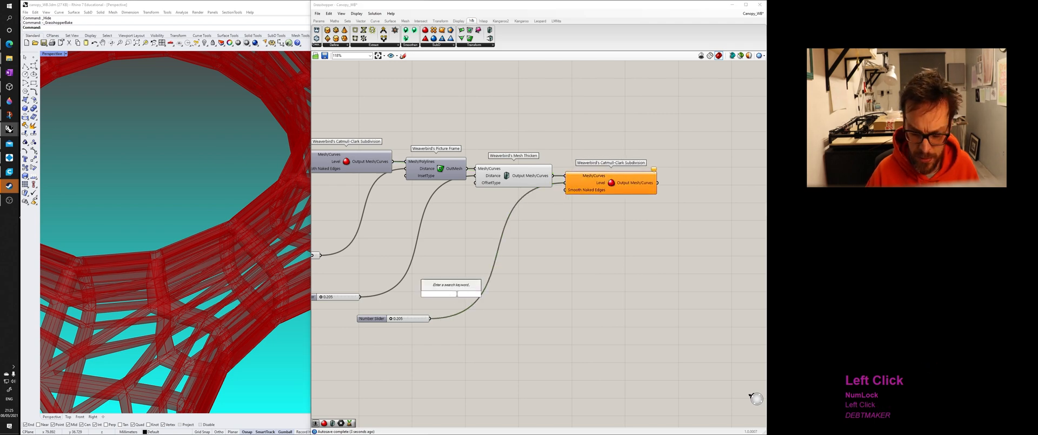
pyautogui.write('3')
pyautogui.press('Return')
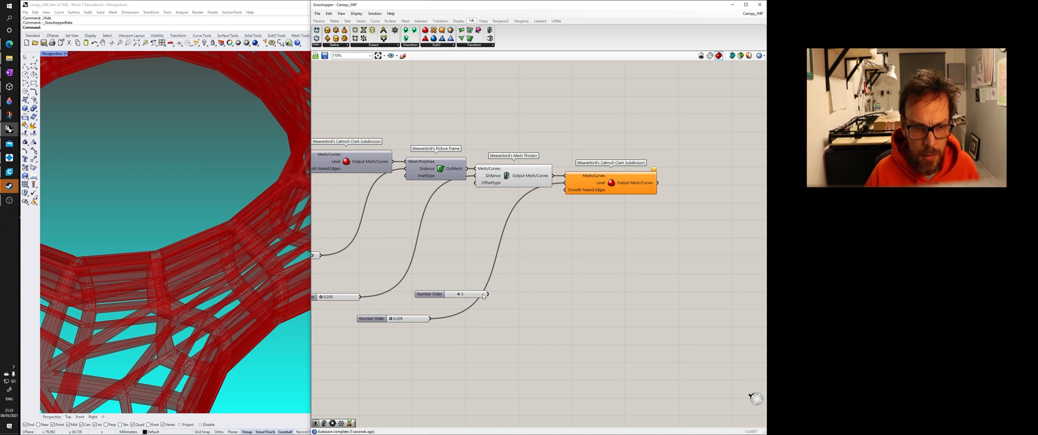
pyautogui.moveTo(460, 296); pyautogui.dragTo(565, 183)
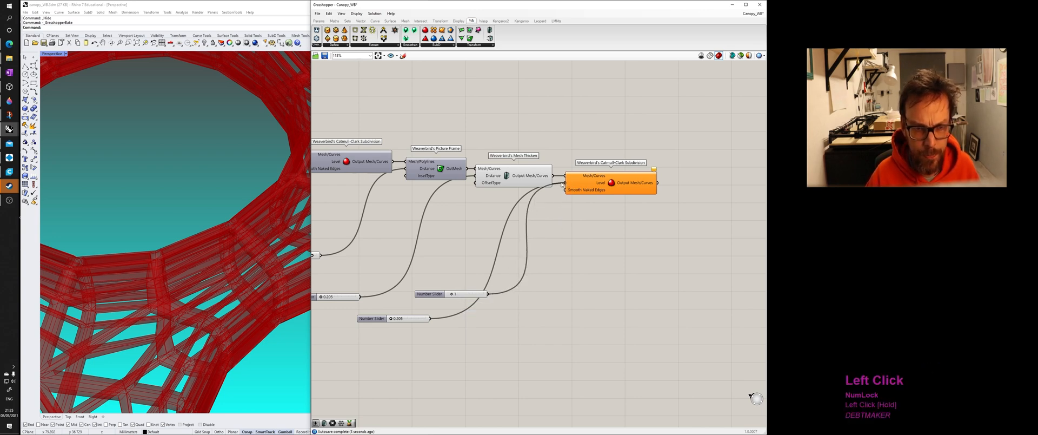
# - Hide the second Mesh Thicken's preview and turn on the new Catmull-Clark Subdivision's preview
pyautogui.click(509, 175)
pyautogui.middleClick(510, 174)
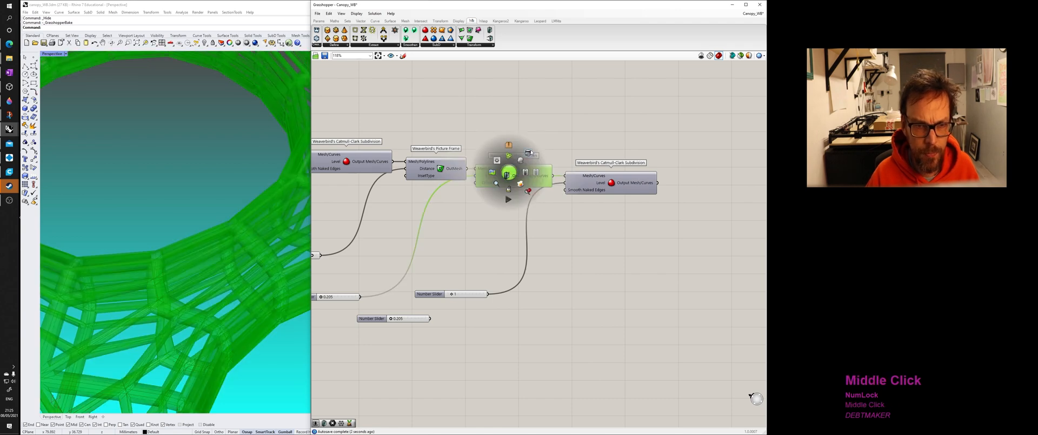
pyautogui.click(529, 154)
pyautogui.click(610, 183)
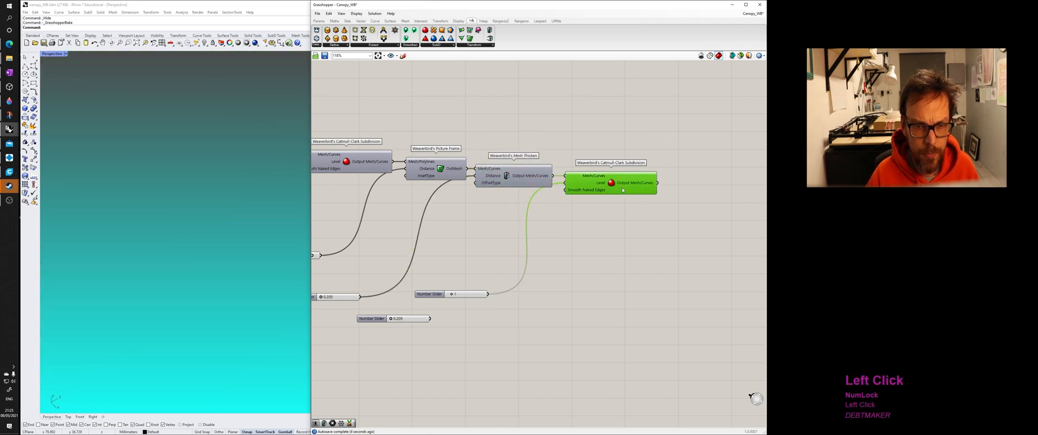
pyautogui.middleClick(610, 183)
pyautogui.click(622, 172)
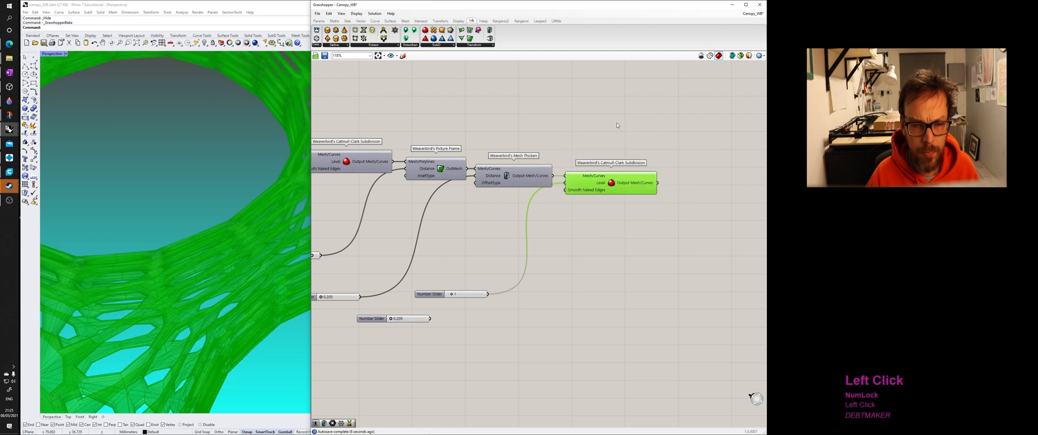
pyautogui.click(573, 135)
# - Set the Level slider of the second Catmull-Clark Subdivision to 2
pyautogui.moveTo(271, 244); pyautogui.dragTo(242, 254, button='right')
pyautogui.scroll(-3, 242, 241)
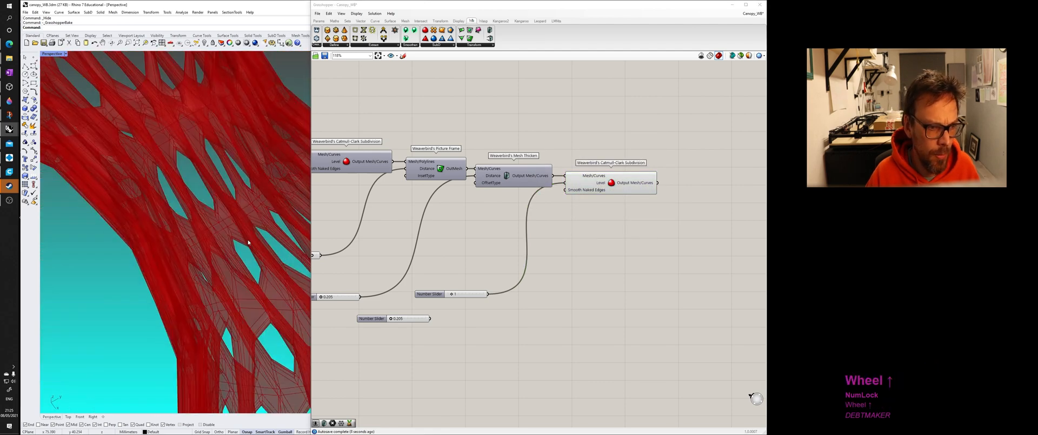
pyautogui.moveTo(452, 295); pyautogui.dragTo(475, 303)
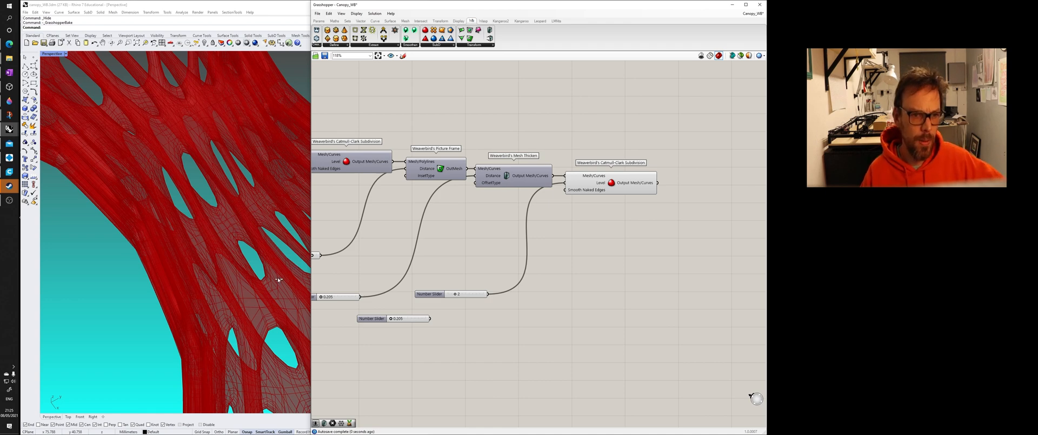
pyautogui.click(459, 295)
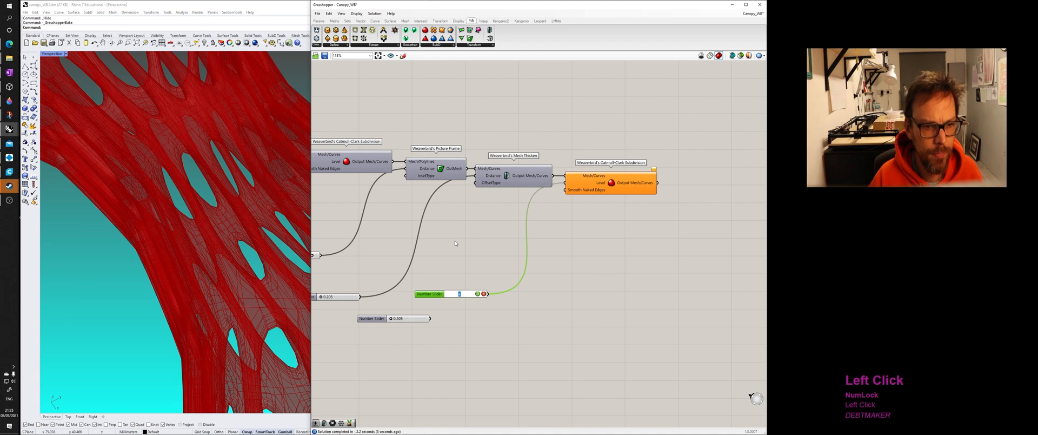
pyautogui.write('2')
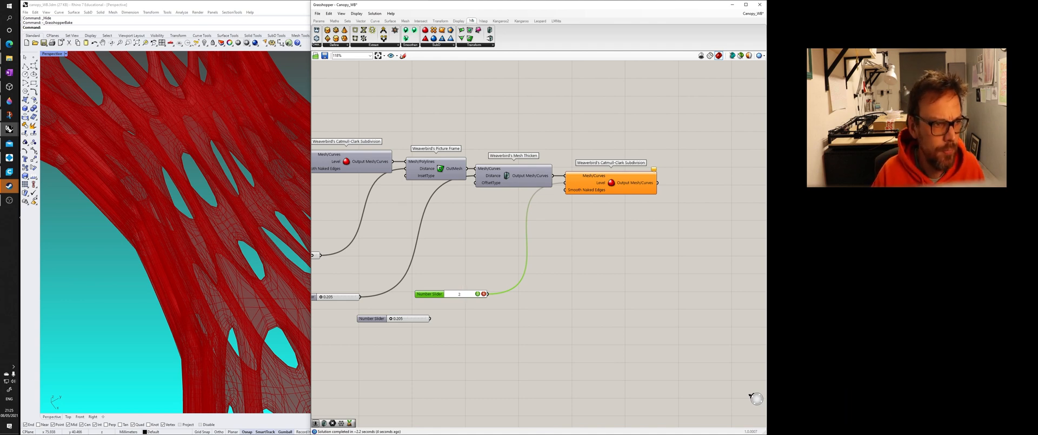
pyautogui.press('Return')
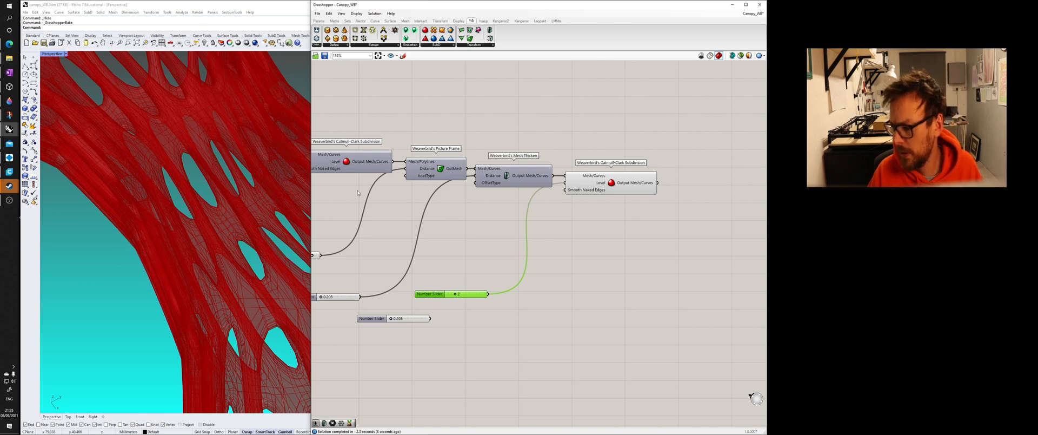
# - Add a Custom Preview component and feed the last Catmull-Clark Subdivision's output into its Geometry input
pyautogui.click(107, 254)
pyautogui.scroll(4, 106, 255)
pyautogui.moveTo(107, 254); pyautogui.dragTo(171, 249, button='right')
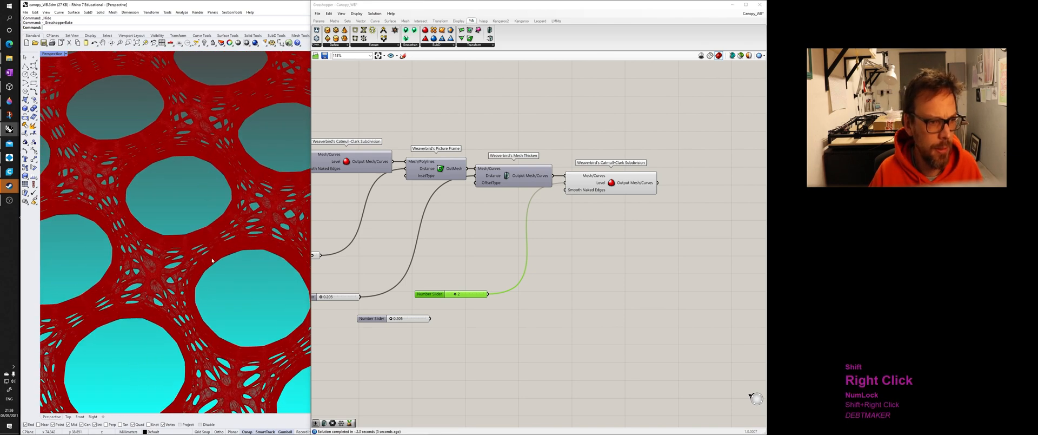
pyautogui.scroll(4, 170, 248)
pyautogui.scroll(-5, 169, 248)
pyautogui.moveTo(630, 115); pyautogui.dragTo(529, 146, button='right')
pyautogui.doubleClick(594, 168)
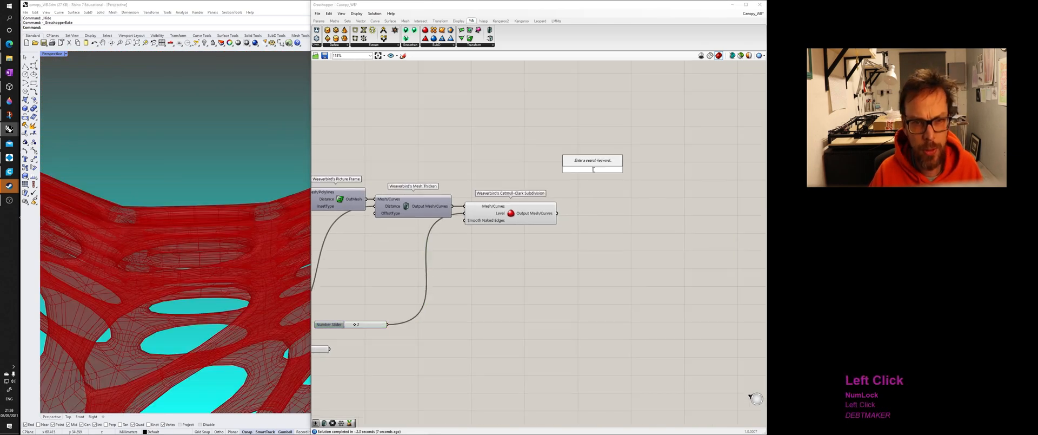
pyautogui.write('custom')
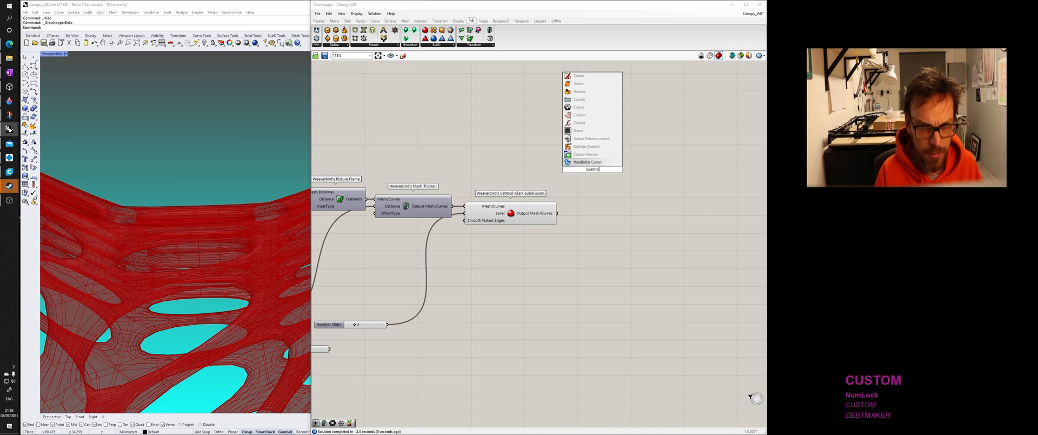
pyautogui.click(586, 154)
pyautogui.moveTo(590, 173); pyautogui.dragTo(578, 218)
pyautogui.click(539, 259)
# - Raise the second Catmull-Clark Subdivision's Level slider to 3
pyautogui.scroll(-4, 172, 271)
pyautogui.moveTo(172, 271); pyautogui.dragTo(240, 237, button='right')
pyautogui.scroll(3, 146, 327)
pyautogui.scroll(4, 242, 236)
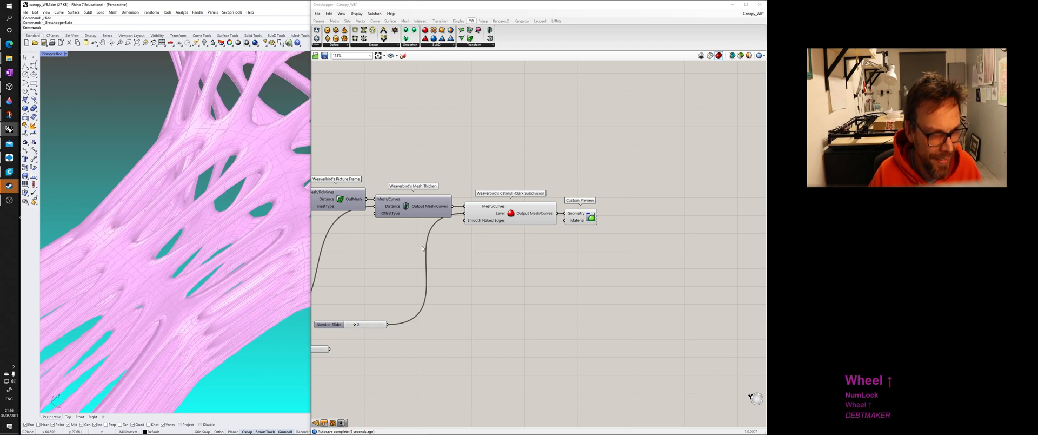
pyautogui.moveTo(356, 328); pyautogui.dragTo(375, 325, button='right')
pyautogui.scroll(1, 376, 327)
pyautogui.scroll(2, 375, 326)
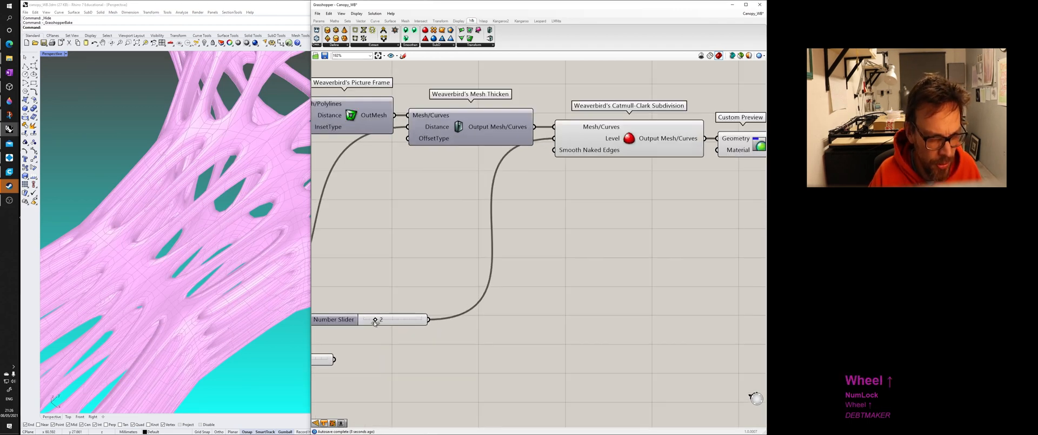
pyautogui.click(378, 320)
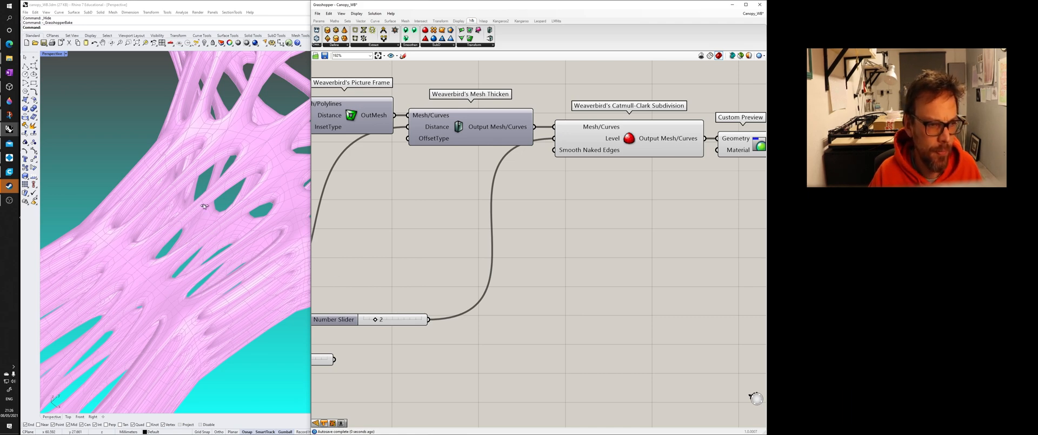
pyautogui.scroll(-1, 205, 210)
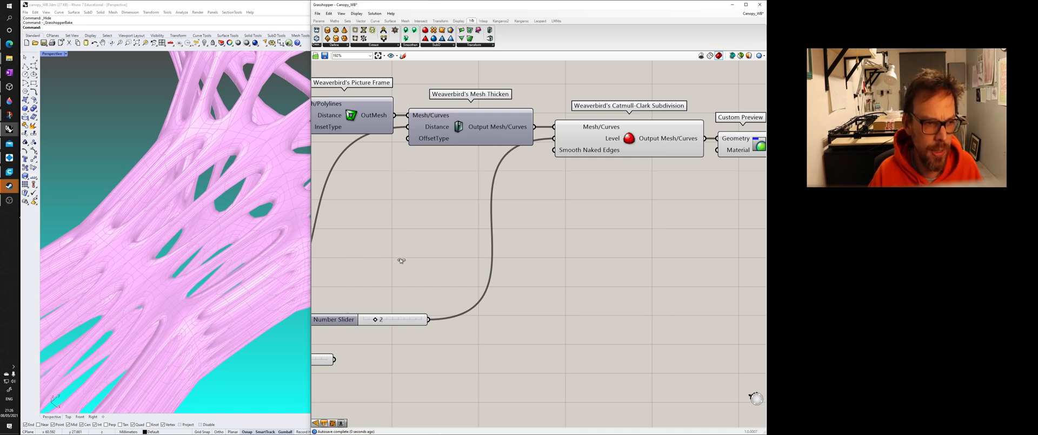
pyautogui.moveTo(377, 319); pyautogui.dragTo(381, 324)
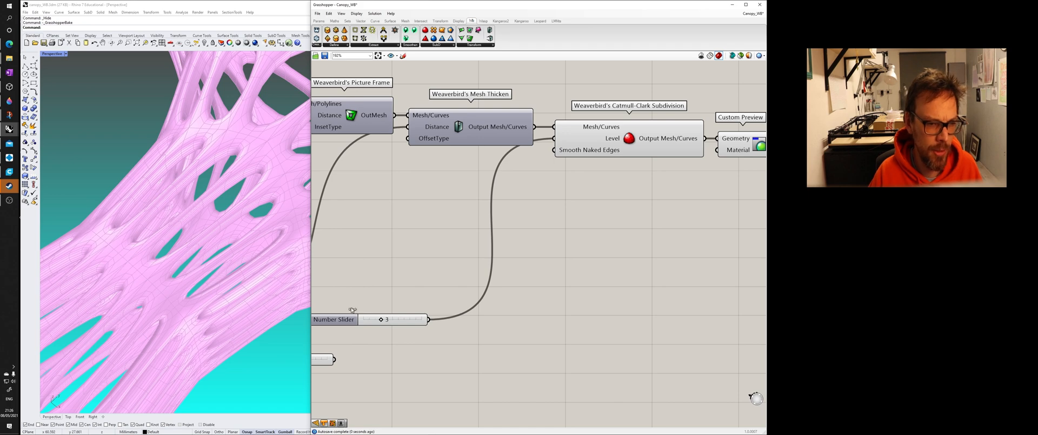
pyautogui.click(251, 285)
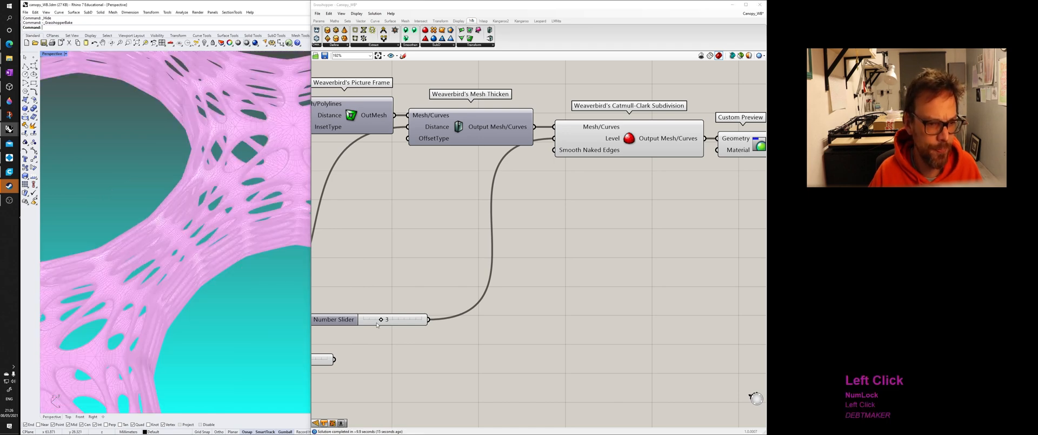
# - Place the second Catmull-Clark's Level slider just beneath the second Mesh Thicken and delete the unconnected 0.205 slider
pyautogui.moveTo(339, 321); pyautogui.dragTo(444, 158)
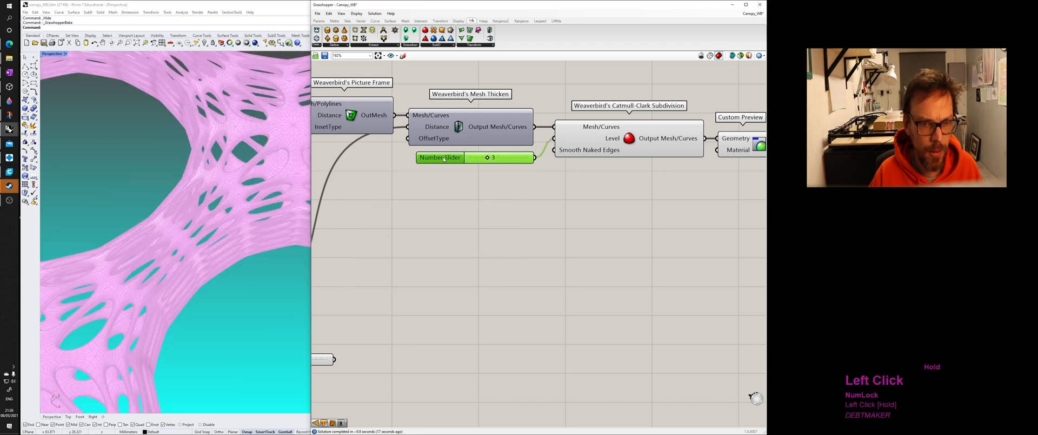
pyautogui.moveTo(363, 331); pyautogui.dragTo(499, 325, button='right')
pyautogui.click(392, 354)
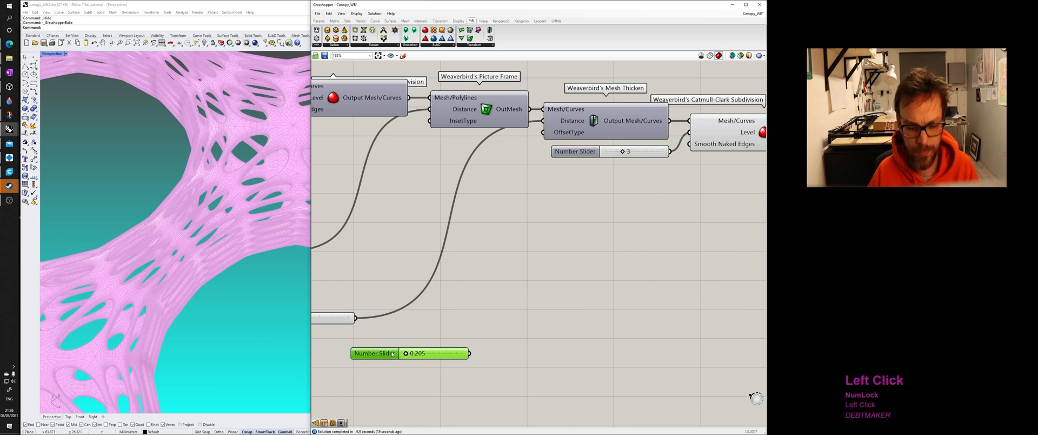
pyautogui.press('Delete')
# - Move the 0.205 slider, the 8.810 slider and the first Catmull-Clark's Level slider close to the components they feed
pyautogui.moveTo(370, 322); pyautogui.dragTo(465, 338, button='right')
pyautogui.moveTo(364, 336); pyautogui.dragTo(539, 154)
pyautogui.moveTo(316, 271); pyautogui.dragTo(429, 155)
pyautogui.moveTo(363, 207); pyautogui.dragTo(519, 249, button='right')
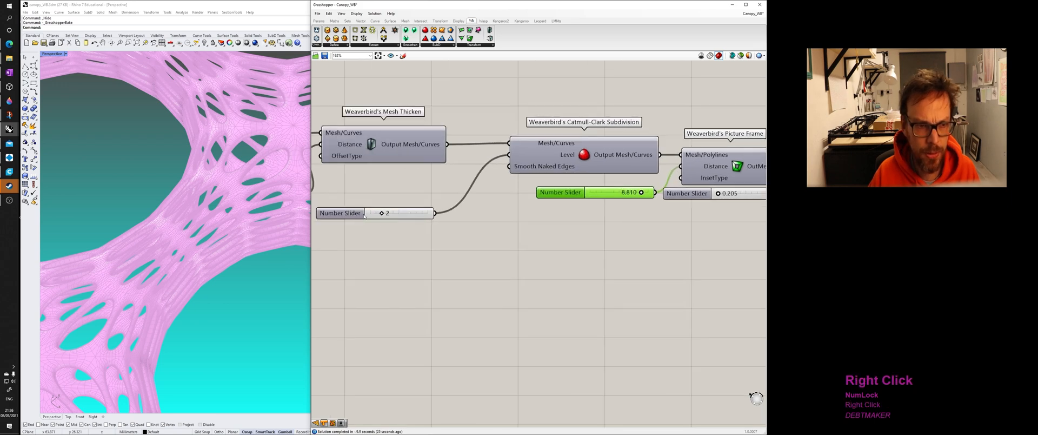
pyautogui.moveTo(364, 215); pyautogui.dragTo(382, 181)
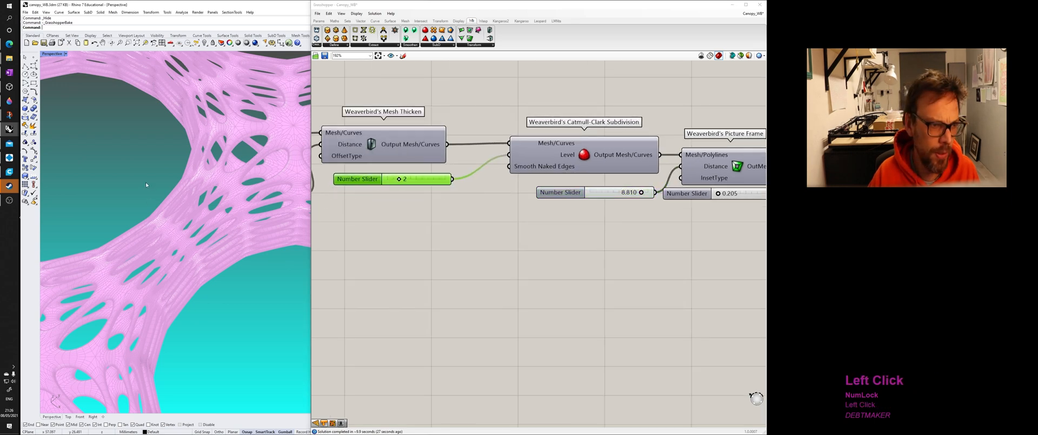
# - Examine the smoothed canopy mesh in the Rhino viewport, both close up at the openings and as a whole
pyautogui.moveTo(146, 185); pyautogui.dragTo(200, 250, button='right')
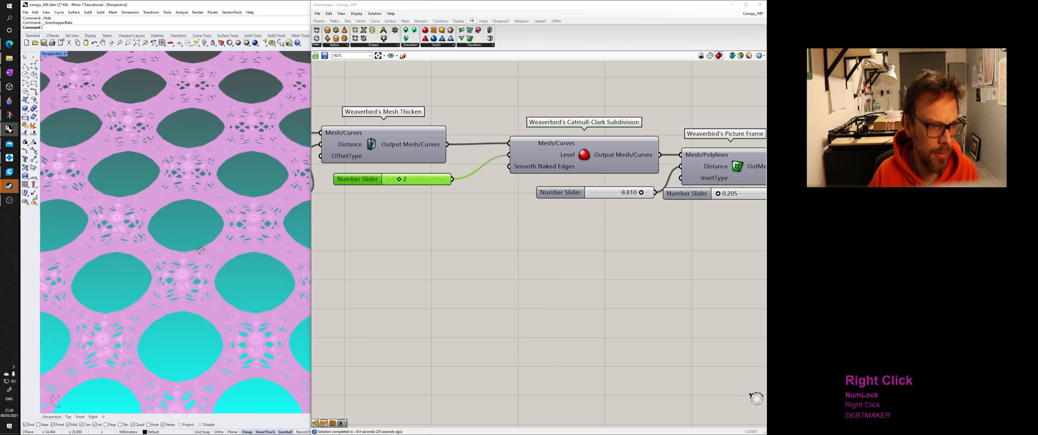
pyautogui.scroll(5, 198, 247)
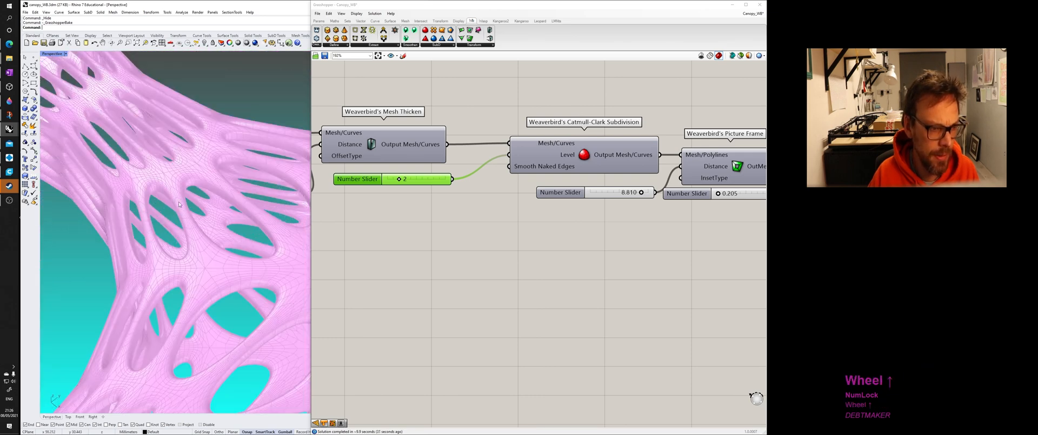
pyautogui.moveTo(179, 204); pyautogui.dragTo(208, 254, button='right')
pyautogui.scroll(-6, 186, 216)
pyautogui.scroll(6, 198, 154)
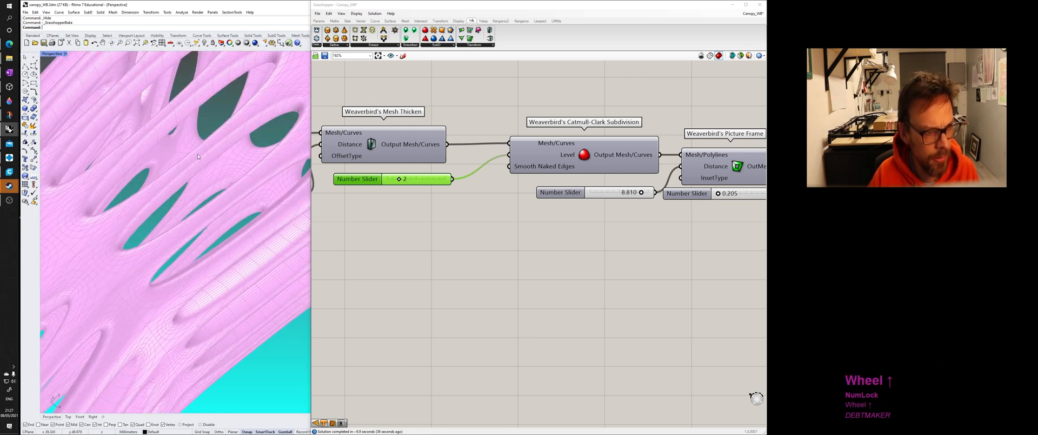
pyautogui.scroll(-3, 197, 160)
pyautogui.scroll(-3, 666, 219)
pyautogui.moveTo(671, 219); pyautogui.dragTo(531, 227, button='right')
pyautogui.click(569, 200)
pyautogui.moveTo(647, 260); pyautogui.dragTo(333, 105)
pyautogui.scroll(-5, 84, 271)
pyautogui.moveTo(86, 271); pyautogui.dragTo(216, 282, button='right')
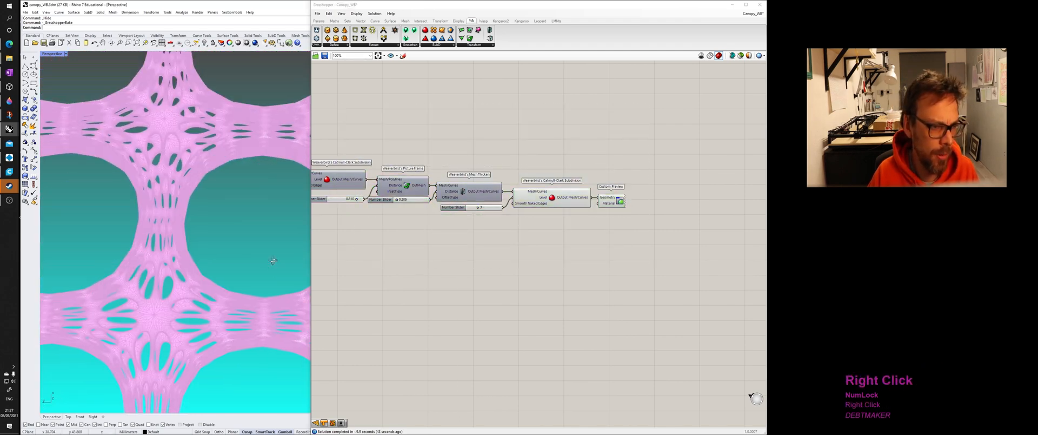
# - Go through the first Picture Frame, Mesh Thicken and Catmull-Clark components and compare them with the canopy's large and small openings
pyautogui.moveTo(397, 227); pyautogui.dragTo(525, 245, button='right')
pyautogui.moveTo(427, 220); pyautogui.dragTo(496, 242, button='right')
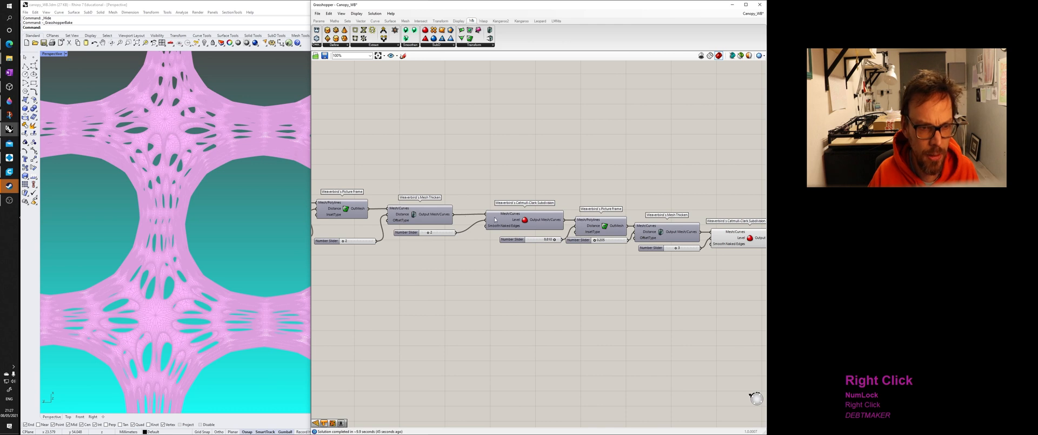
pyautogui.click(335, 210)
pyautogui.click(420, 215)
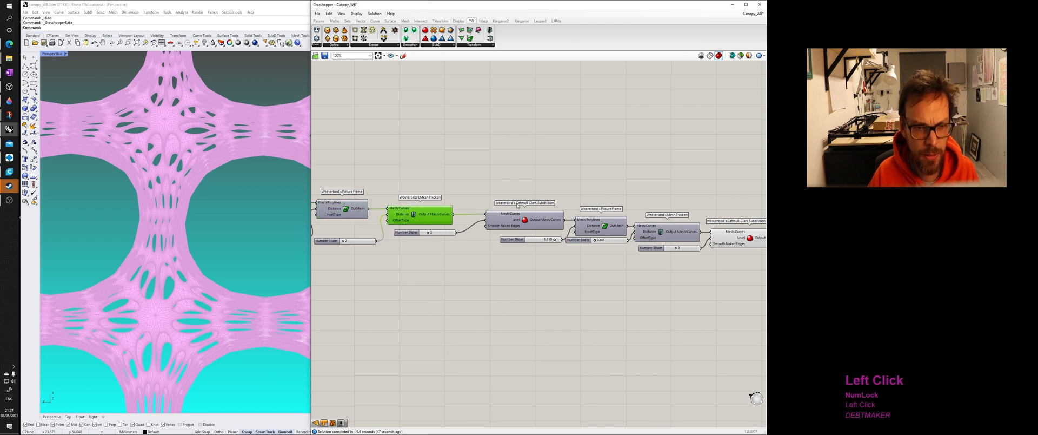
pyautogui.click(517, 212)
pyautogui.click(463, 236)
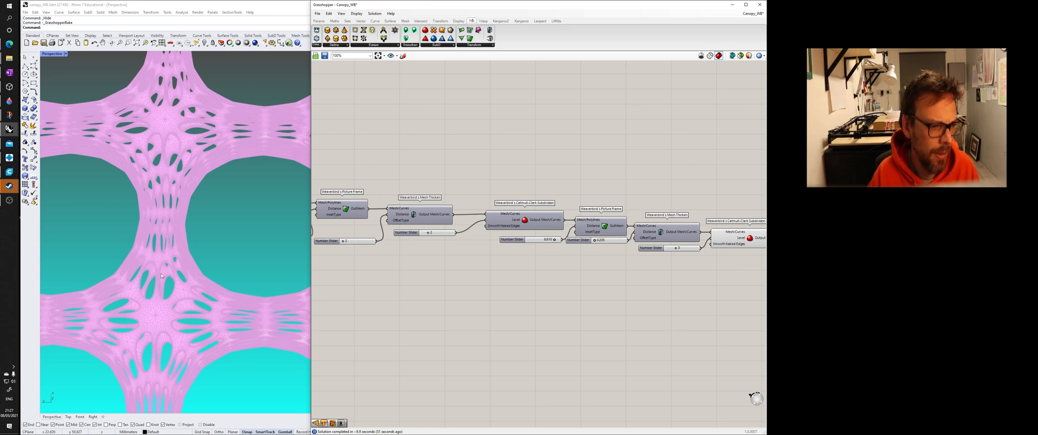
pyautogui.moveTo(106, 216); pyautogui.dragTo(233, 182, button='right')
pyautogui.scroll(5, 172, 225)
pyautogui.scroll(-5, 172, 225)
pyautogui.scroll(-2, 148, 200)
pyautogui.click(356, 182)
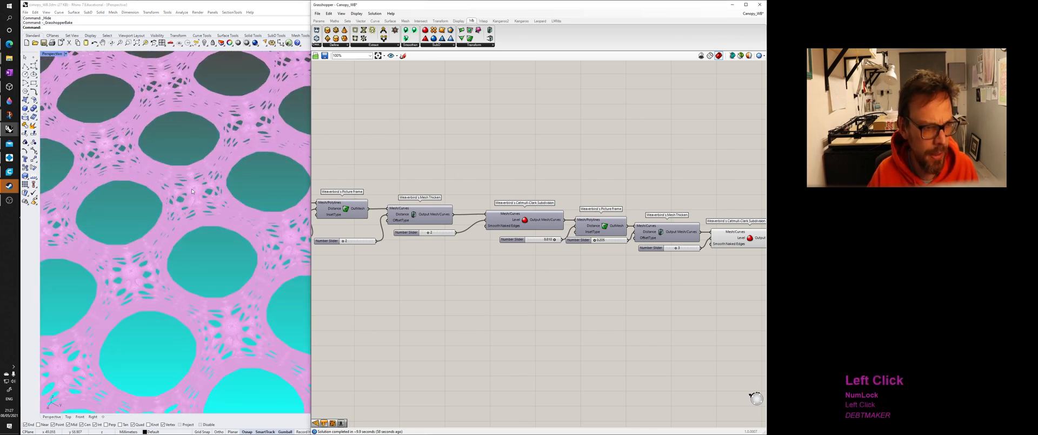
pyautogui.scroll(5, 192, 191)
pyautogui.scroll(-8, 284, 206)
# - Bake the last Catmull-Clark Subdivision's mesh into Rhino with the default attributes
pyautogui.moveTo(652, 181); pyautogui.dragTo(486, 172, button='right')
pyautogui.click(636, 235)
pyautogui.click(581, 228)
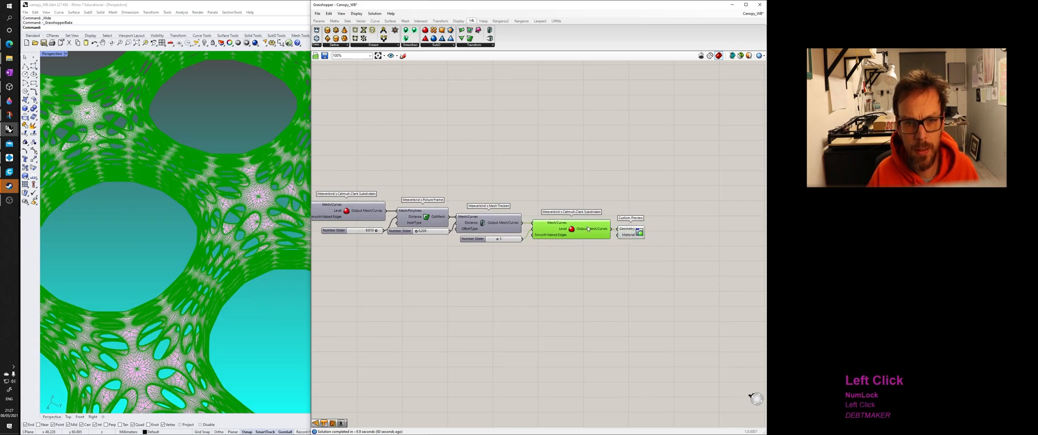
pyautogui.rightClick(587, 228)
pyautogui.click(609, 237)
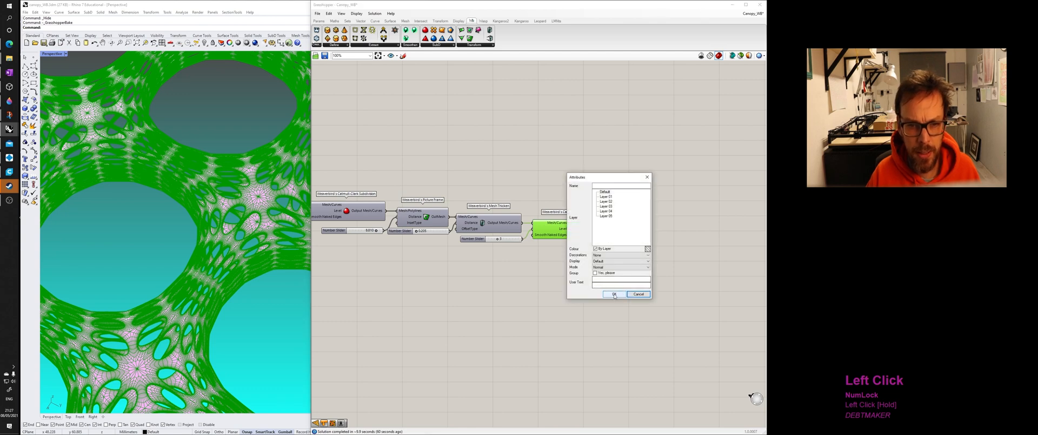
pyautogui.click(605, 292)
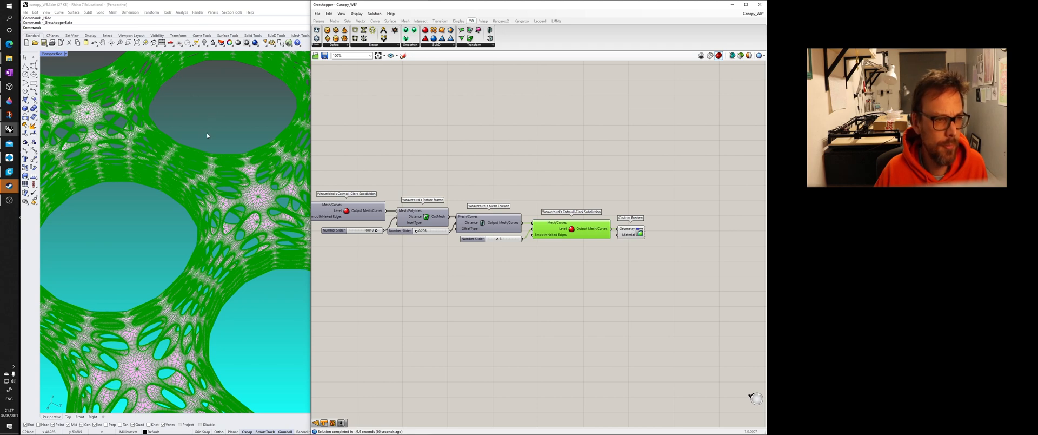
pyautogui.click(562, 168)
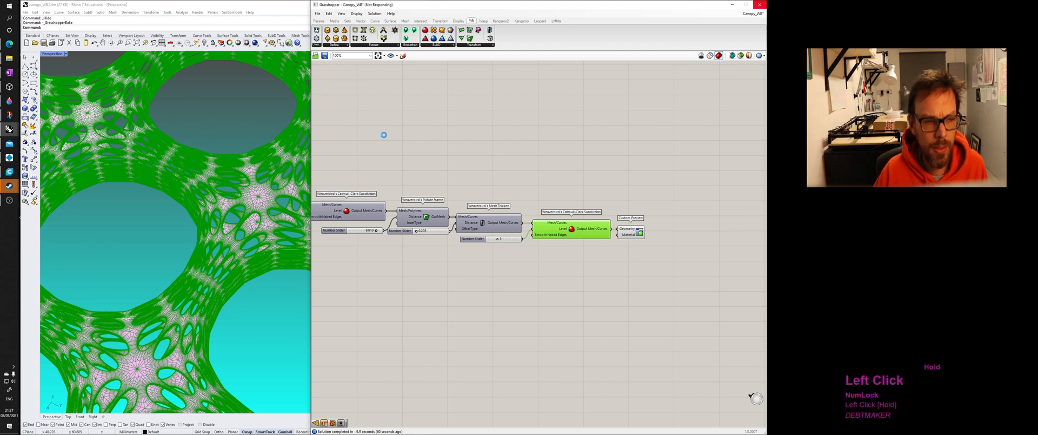
# - Select the baked canopy mesh in Rhino and move it aside from the Grasshopper preview
pyautogui.scroll(-1, 265, 183)
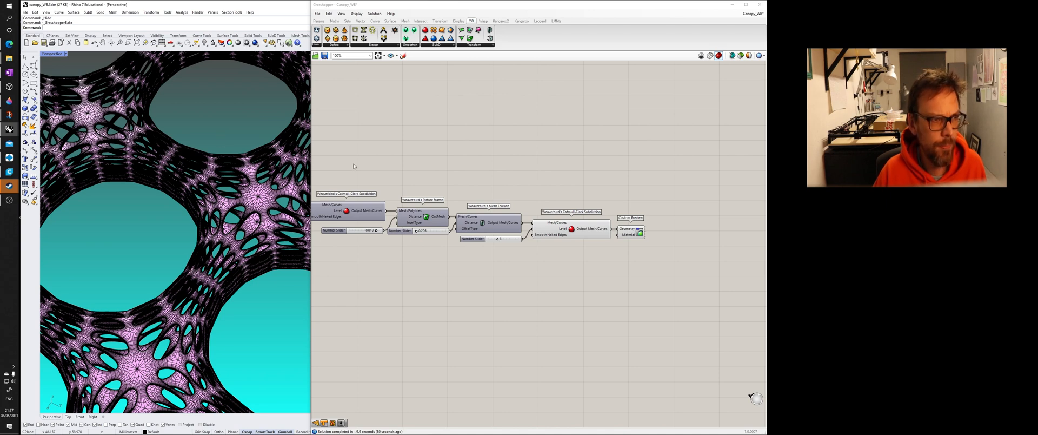
pyautogui.moveTo(354, 166); pyautogui.dragTo(433, 163, button='right')
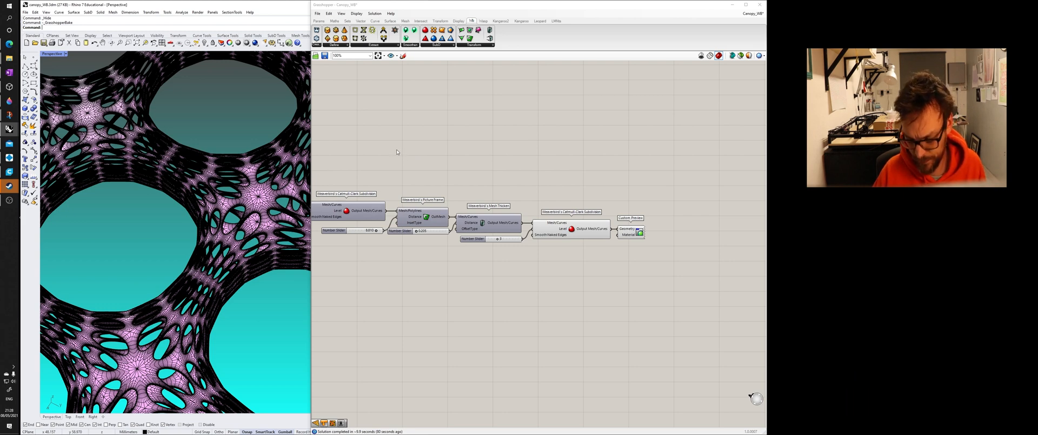
pyautogui.scroll(-6, 157, 131)
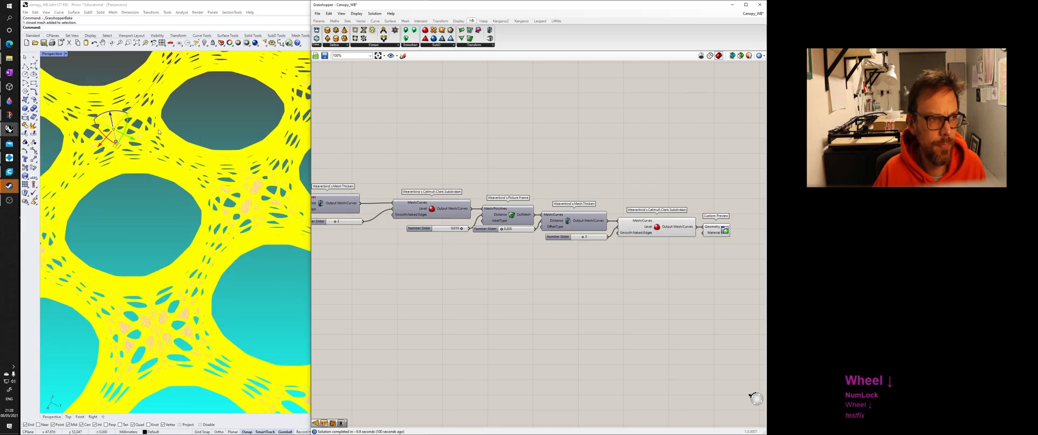
pyautogui.scroll(-5, 157, 131)
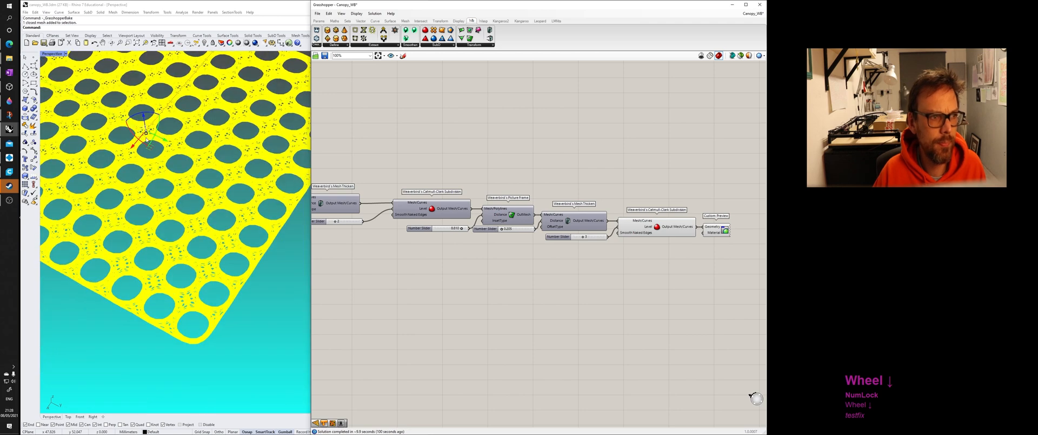
pyautogui.scroll(-2, 143, 142)
pyautogui.moveTo(138, 145); pyautogui.dragTo(57, 271)
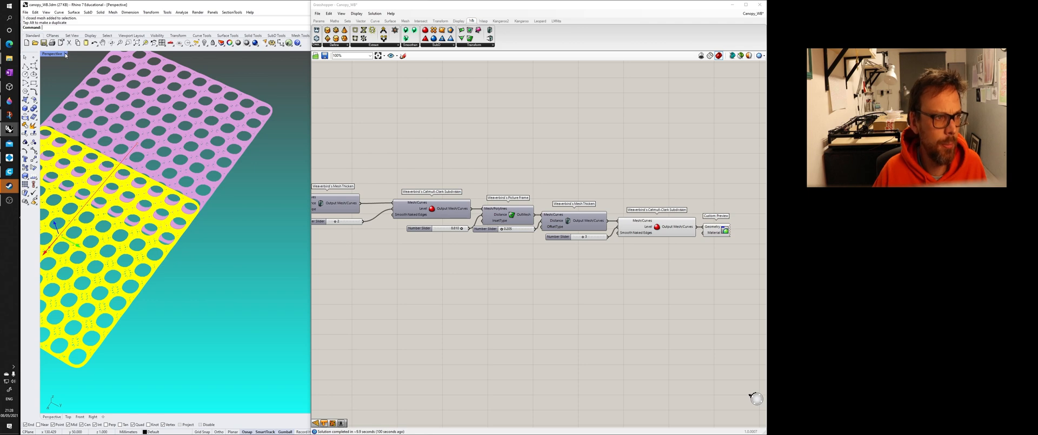
# - Set the Perspective viewport to Rendered display mode and hide its grid
pyautogui.click(64, 72)
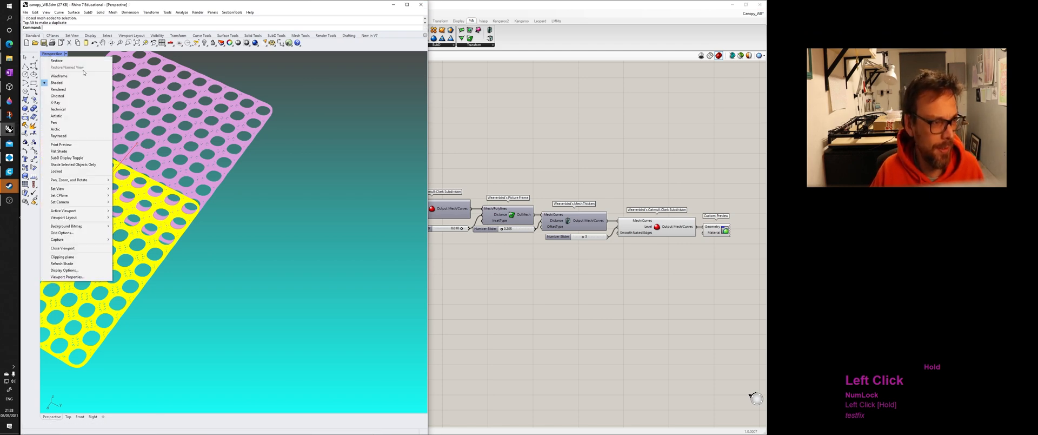
pyautogui.click(74, 91)
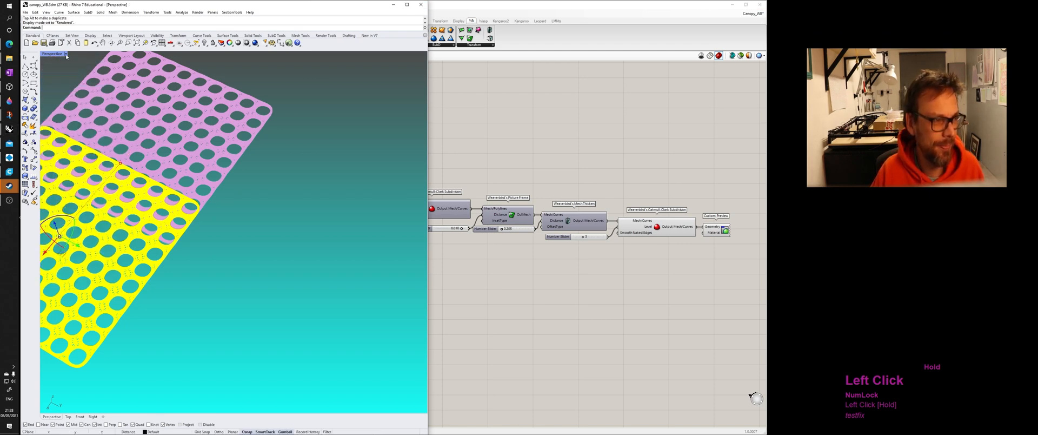
pyautogui.click(66, 54)
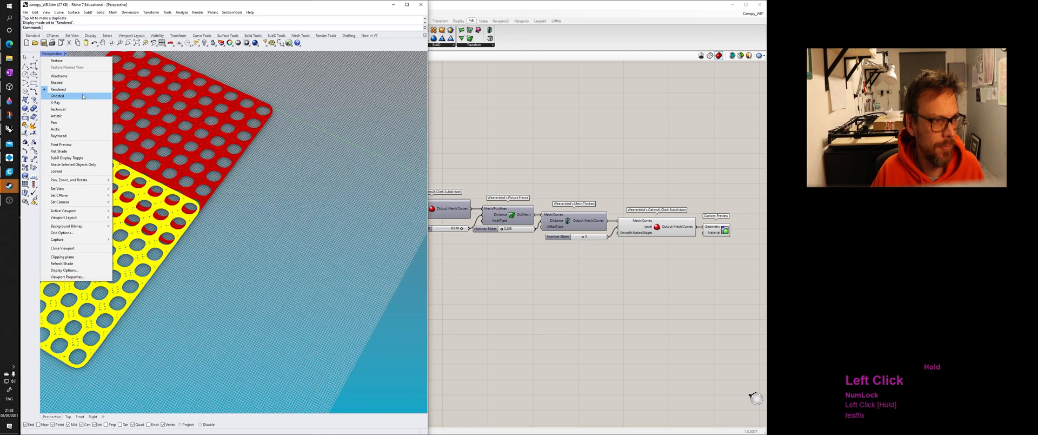
pyautogui.click(83, 96)
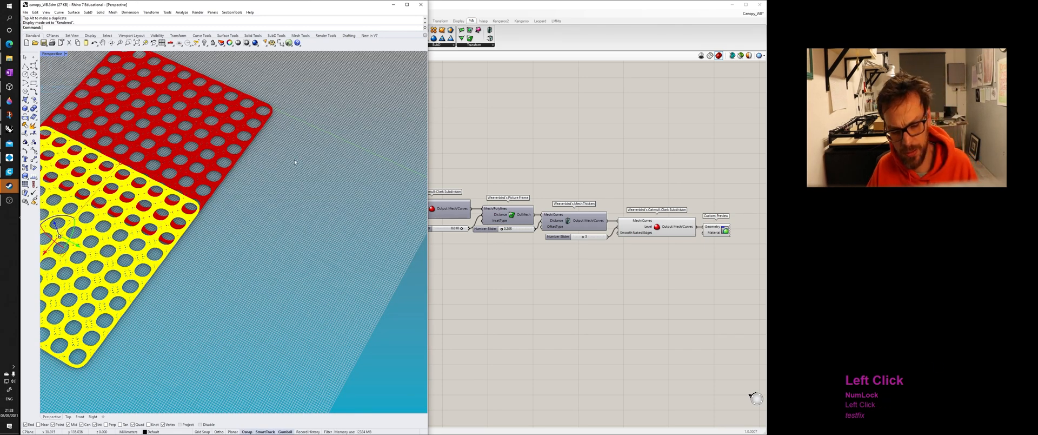
pyautogui.press('F7')
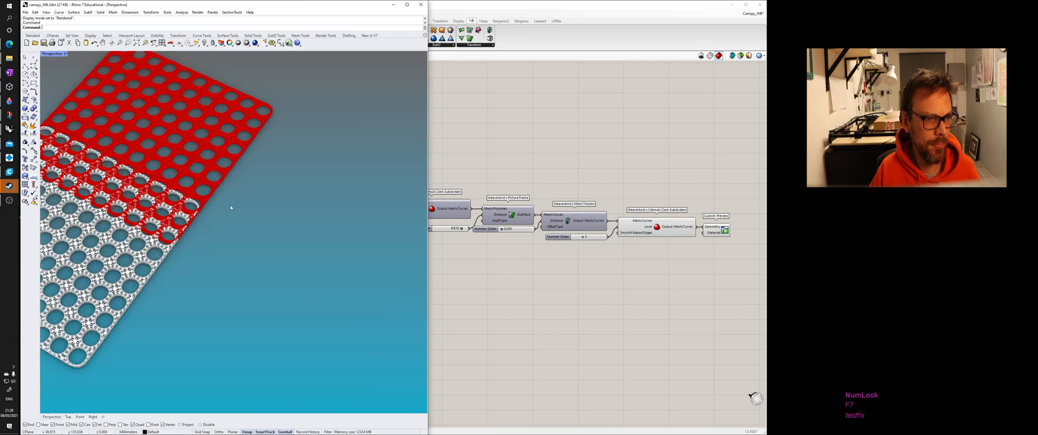
# - Examine the rendered baked canopy mesh close up around its openings and edge, and from further away
pyautogui.scroll(10, 127, 265)
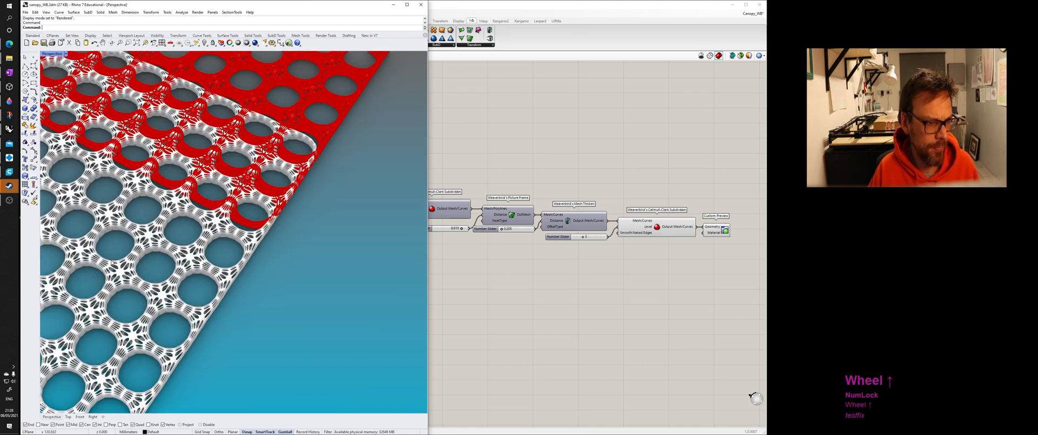
pyautogui.scroll(8, 130, 268)
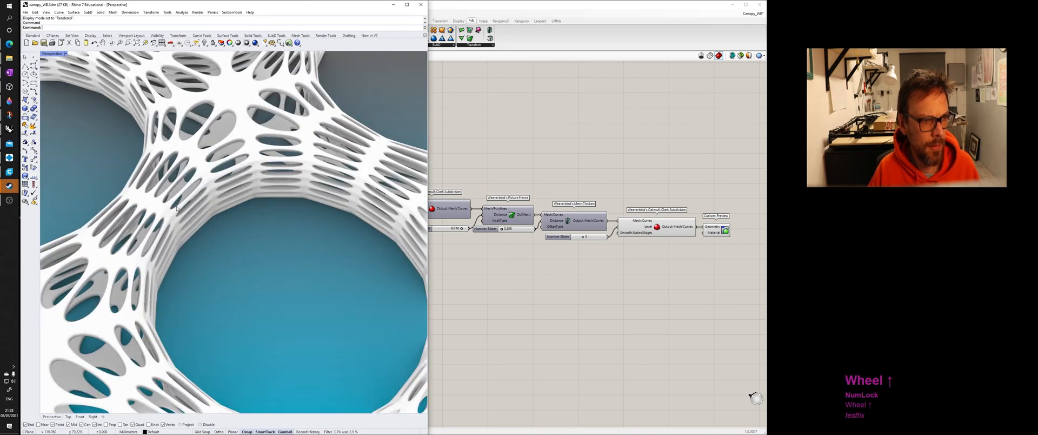
pyautogui.moveTo(162, 232); pyautogui.dragTo(59, 218, button='right')
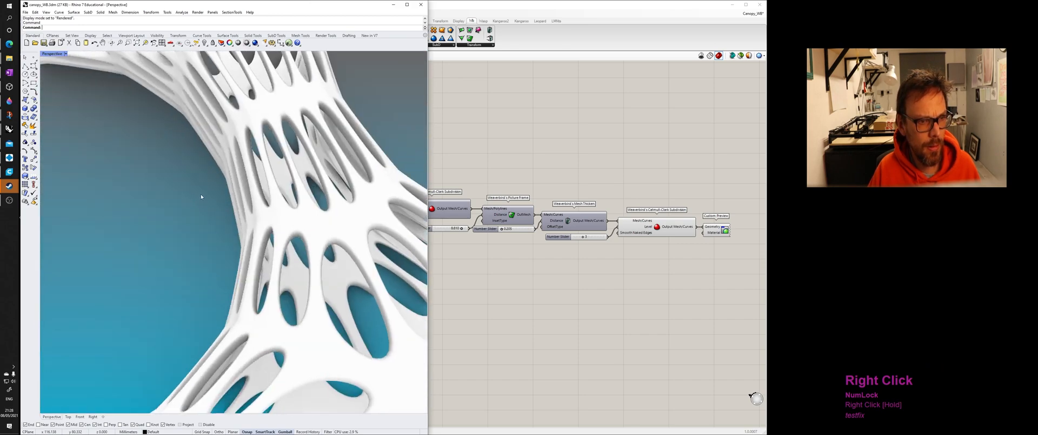
pyautogui.scroll(-7, 216, 206)
pyautogui.moveTo(263, 245)
pyautogui.mouseDown(button='right')
pyautogui.moveTo(303, 202)
pyautogui.moveTo(151, 279)
pyautogui.moveTo(186, 259)
pyautogui.moveTo(235, 298)
pyautogui.moveTo(362, 285)
pyautogui.moveTo(216, 258)
pyautogui.moveTo(292, 227)
pyautogui.moveTo(217, 268)
pyautogui.moveTo(273, 232)
pyautogui.mouseUp(button='right')
pyautogui.scroll(-4, 303, 202)
pyautogui.scroll(5, 150, 278)
pyautogui.scroll(-2, 234, 297)
pyautogui.scroll(-4, 229, 294)
pyautogui.scroll(-2, 220, 262)
pyautogui.scroll(-3, 220, 262)
pyautogui.scroll(5, 345, 358)
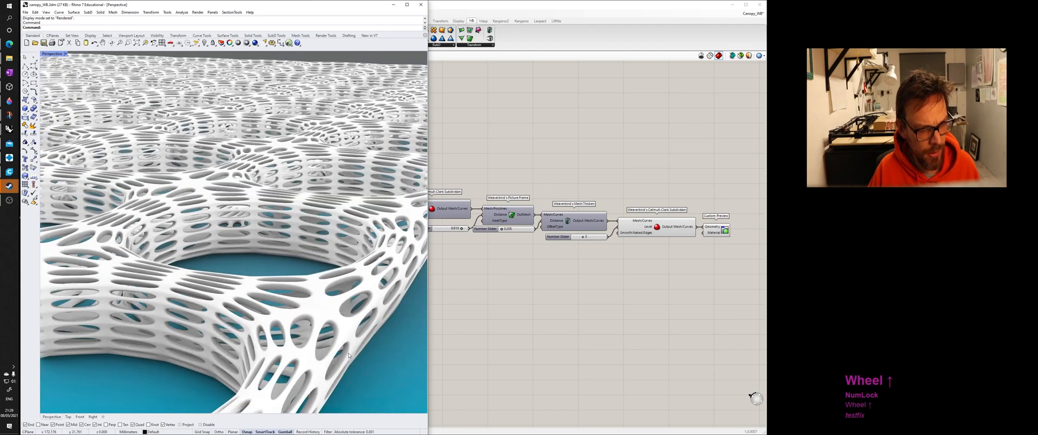
pyautogui.scroll(4, 276, 323)
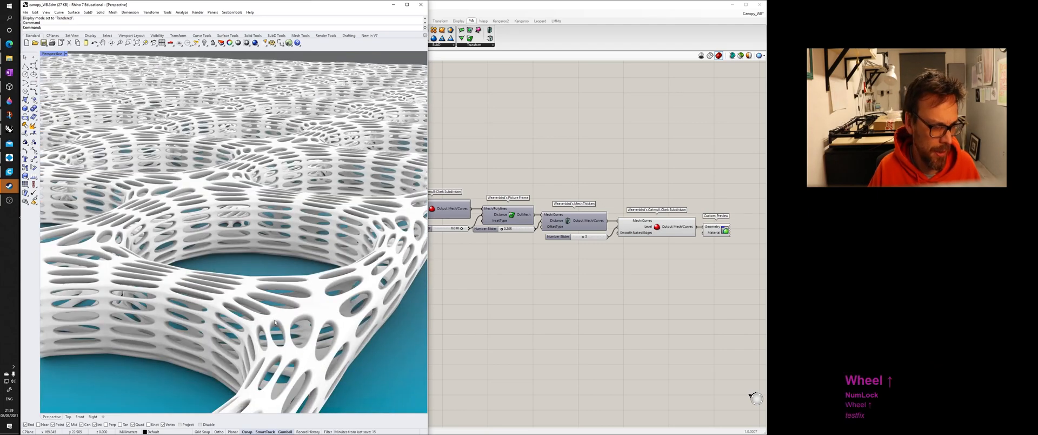
pyautogui.scroll(-10, 276, 323)
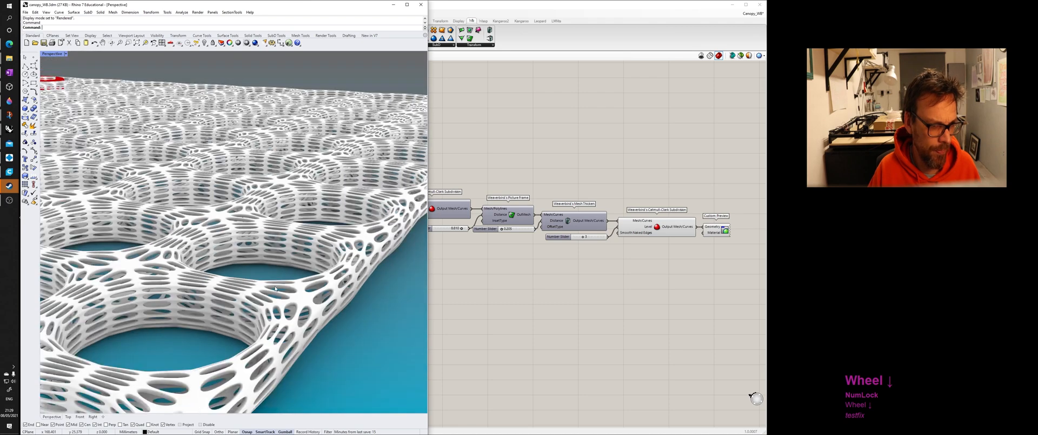
pyautogui.keyDown('shift'); pyautogui.moveTo(283, 276); pyautogui.dragTo(237, 269, button='right'); pyautogui.keyUp('shift')
pyautogui.scroll(-6, 297, 273)
# - Export the baked canopy mesh to the Desktop as a Rhino 7 3D model named catmul_plane
pyautogui.click(236, 270)
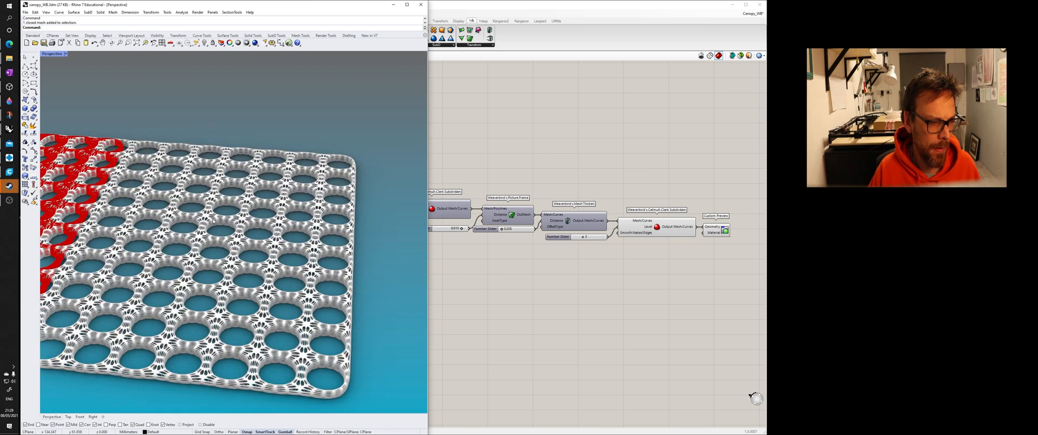
pyautogui.click(310, 274)
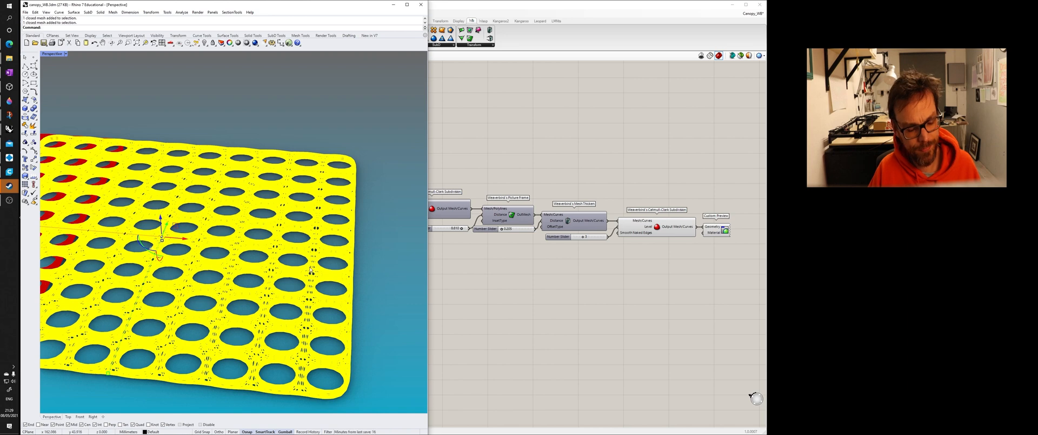
pyautogui.write('exp')
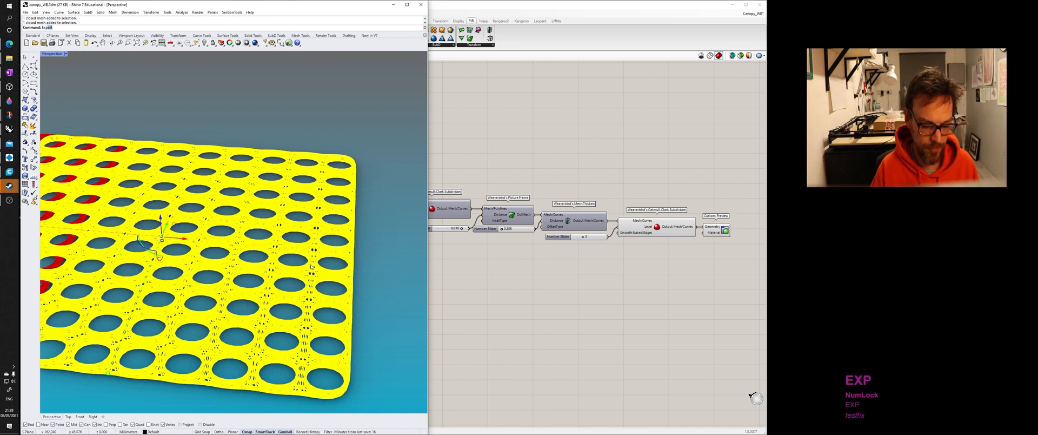
pyautogui.press('Return')
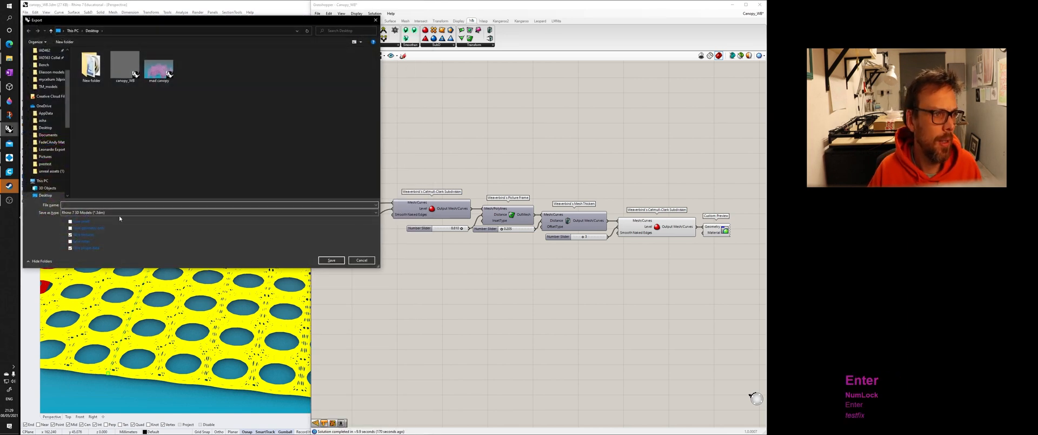
pyautogui.click(107, 205)
pyautogui.write('c')
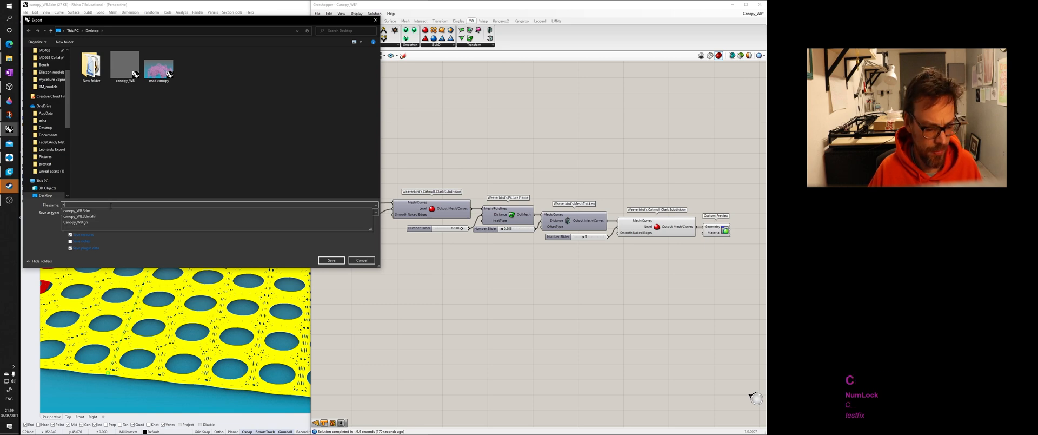
pyautogui.write('atmul_plane')
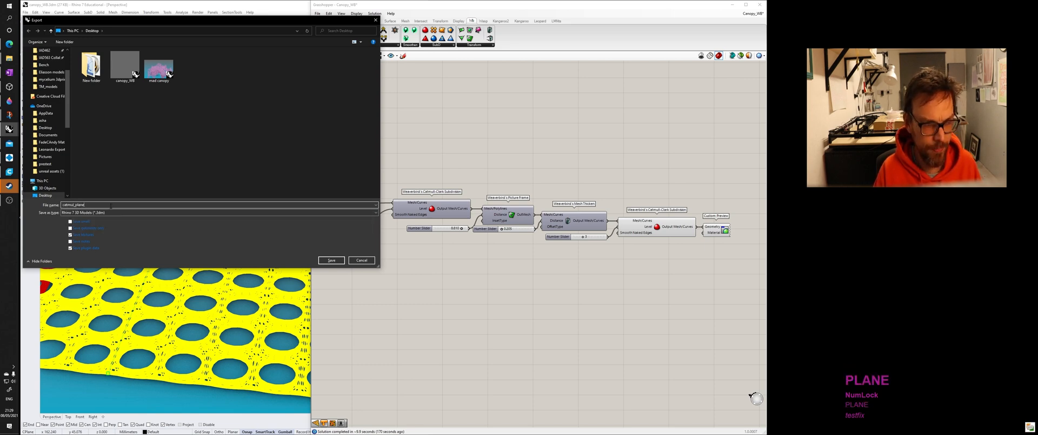
pyautogui.press('Return')
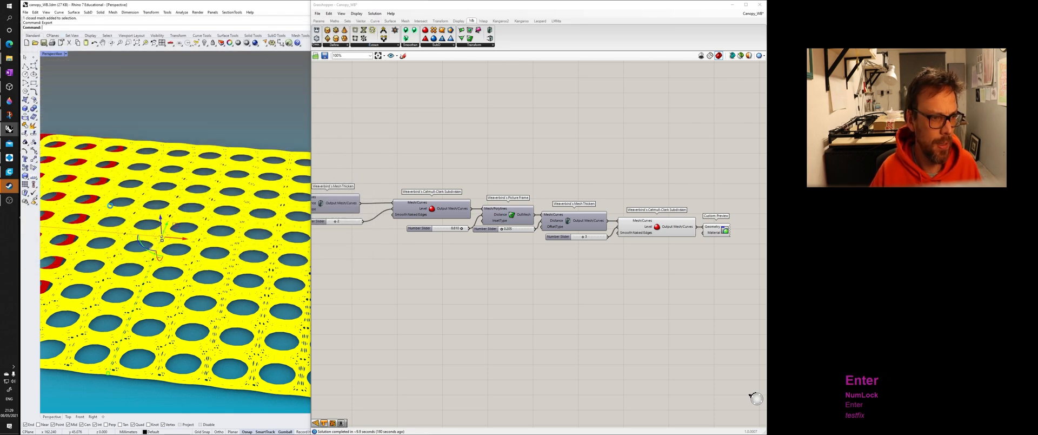
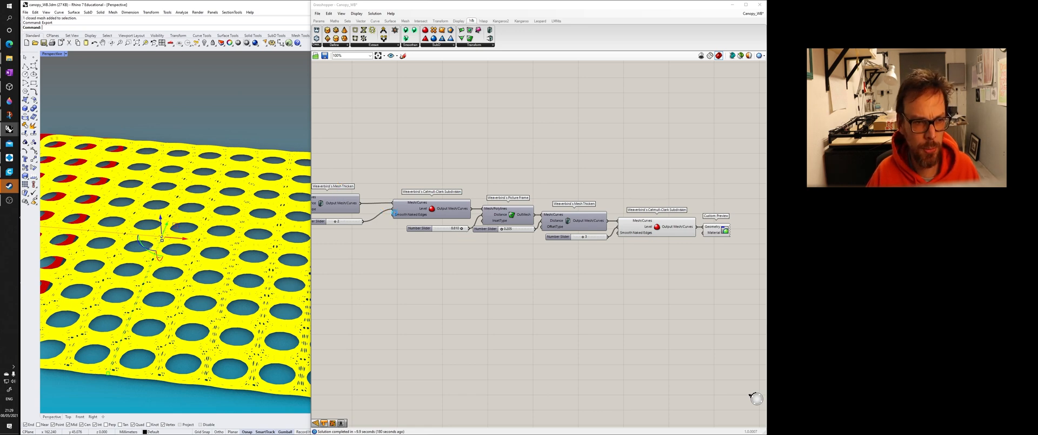
# - Look over the whole Grasshopper definition from the Surface input to the Custom Preview
pyautogui.moveTo(488, 170); pyautogui.dragTo(519, 176, button='right')
pyautogui.scroll(-2, 582, 173)
pyautogui.moveTo(719, 253); pyautogui.dragTo(441, 145)
pyautogui.moveTo(498, 203); pyautogui.dragTo(483, 203)
pyautogui.click(431, 226)
pyautogui.scroll(-1, 479, 230)
pyautogui.moveTo(430, 226); pyautogui.dragTo(483, 222, button='right')
pyautogui.scroll(-2, 480, 230)
pyautogui.scroll(3, 587, 219)
pyautogui.scroll(-2, 506, 216)
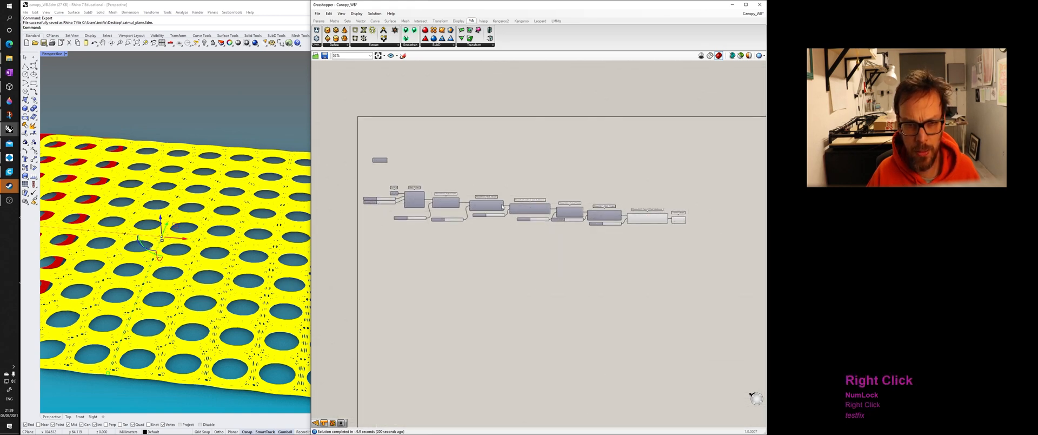
# - Delete the baked canopy mesh from the Rhino model, keeping only the Grasshopper preview
pyautogui.click(242, 142)
pyautogui.keyDown('shift'); pyautogui.moveTo(242, 142); pyautogui.dragTo(399, 176, button='right'); pyautogui.keyUp('shift')
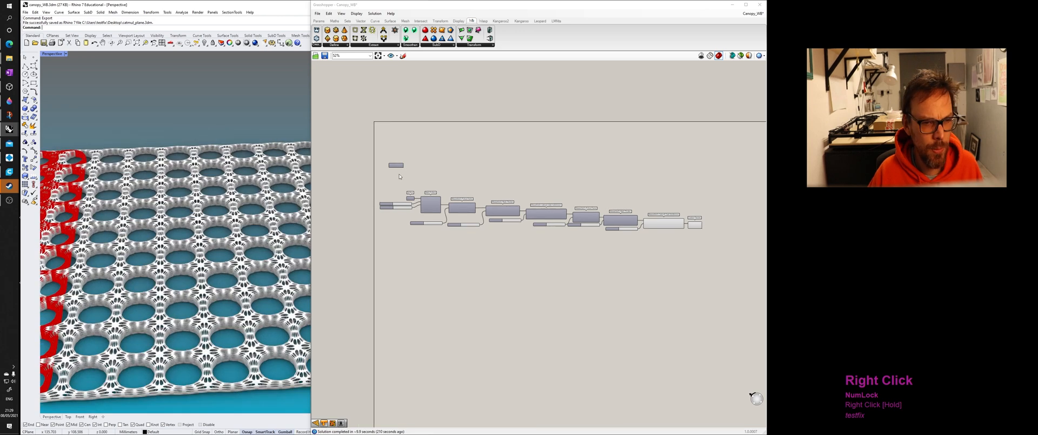
pyautogui.click(261, 202)
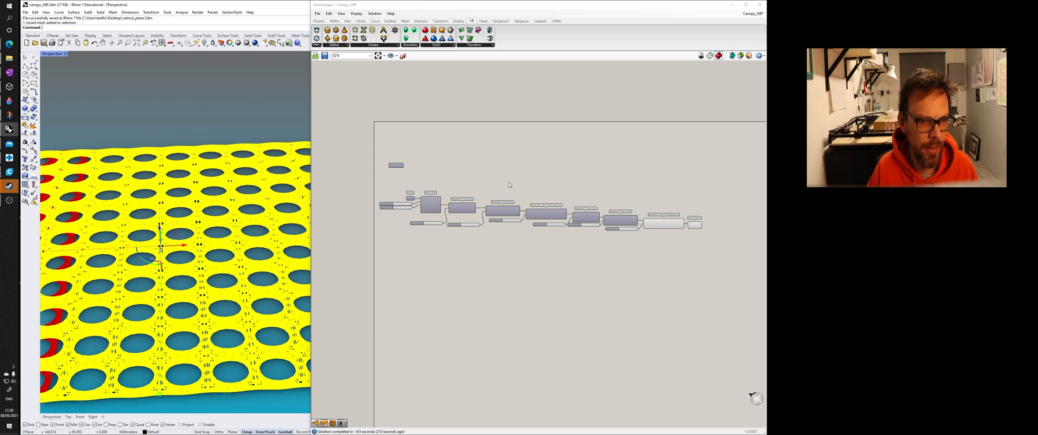
pyautogui.press('Delete')
pyautogui.keyDown('shift'); pyautogui.moveTo(139, 232); pyautogui.dragTo(242, 220, button='right'); pyautogui.keyUp('shift')
pyautogui.scroll(-5, 128, 224)
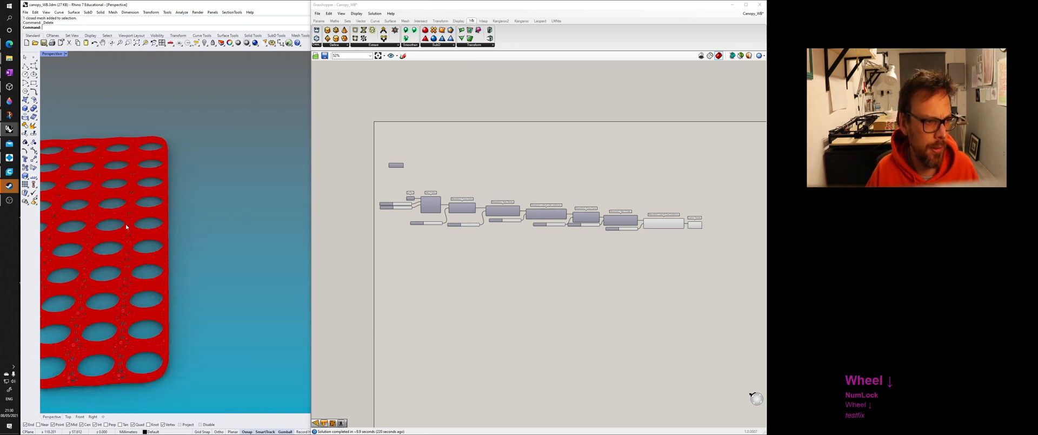
pyautogui.keyDown('shift'); pyautogui.moveTo(128, 233); pyautogui.dragTo(195, 164, button='right'); pyautogui.keyUp('shift')
pyautogui.moveTo(280, 174); pyautogui.dragTo(209, 221, button='right')
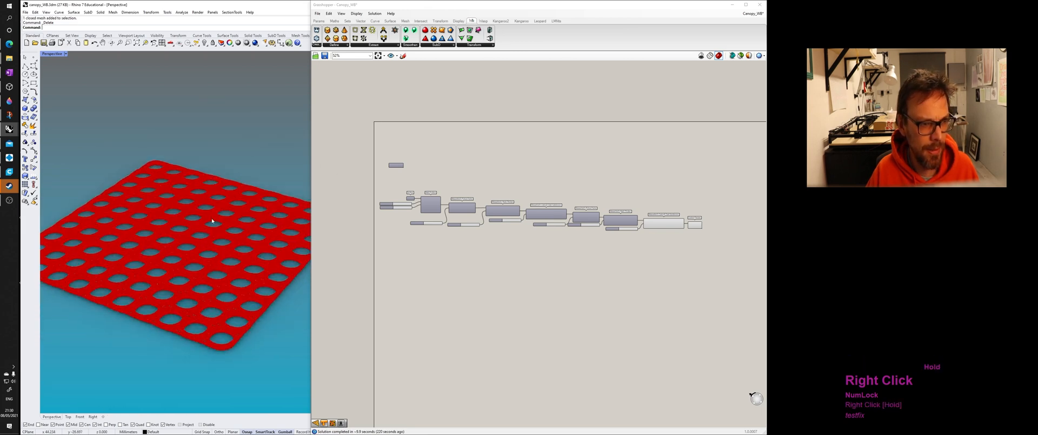
# - Show the Kangaroo2 components and delete all Weaverbird components, the Custom Preview and their sliders downstream of Mesh Surface
pyautogui.click(498, 22)
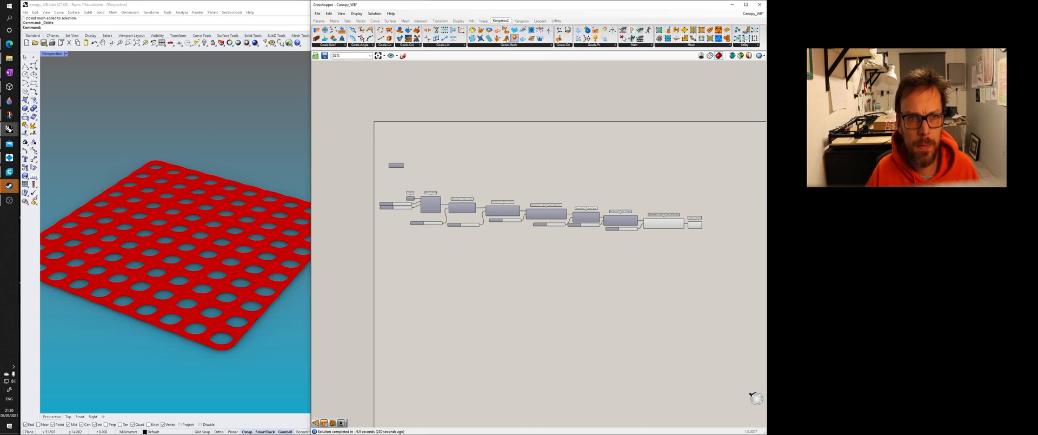
pyautogui.moveTo(173, 227); pyautogui.dragTo(424, 195, button='right')
pyautogui.scroll(2, 595, 219)
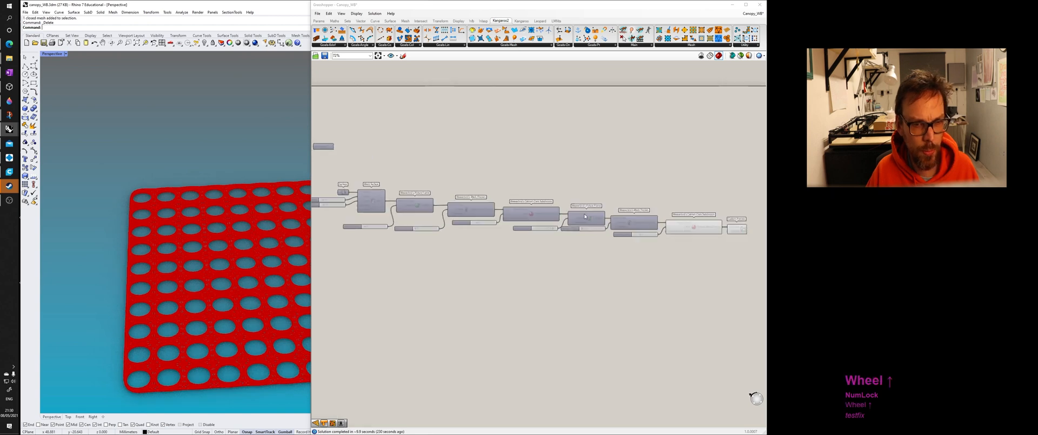
pyautogui.scroll(-2, 647, 244)
pyautogui.moveTo(712, 251); pyautogui.dragTo(454, 190)
pyautogui.press('Delete')
pyautogui.moveTo(458, 239); pyautogui.dragTo(395, 222)
pyautogui.press('Delete')
pyautogui.scroll(4, 411, 214)
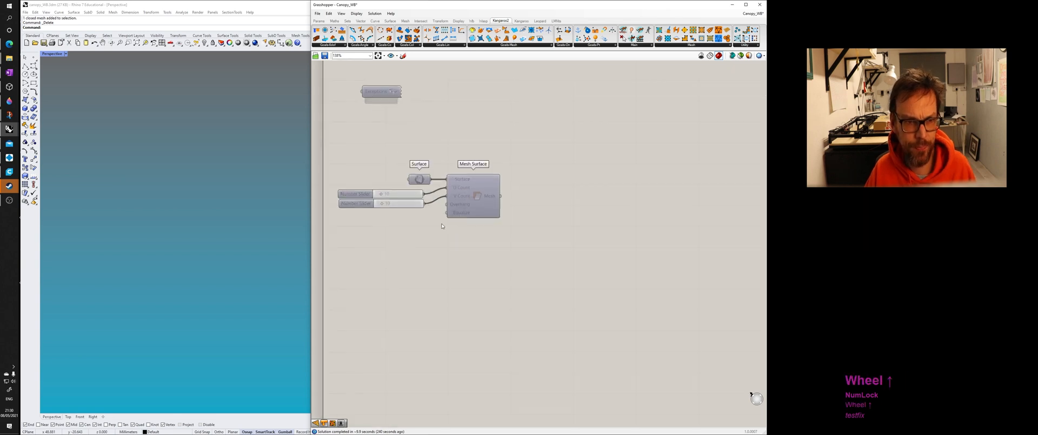
# - Turn on the preview of the Mesh Surface component to show the plain mesh grid in Rhino
pyautogui.click(473, 194)
pyautogui.middleClick(474, 193)
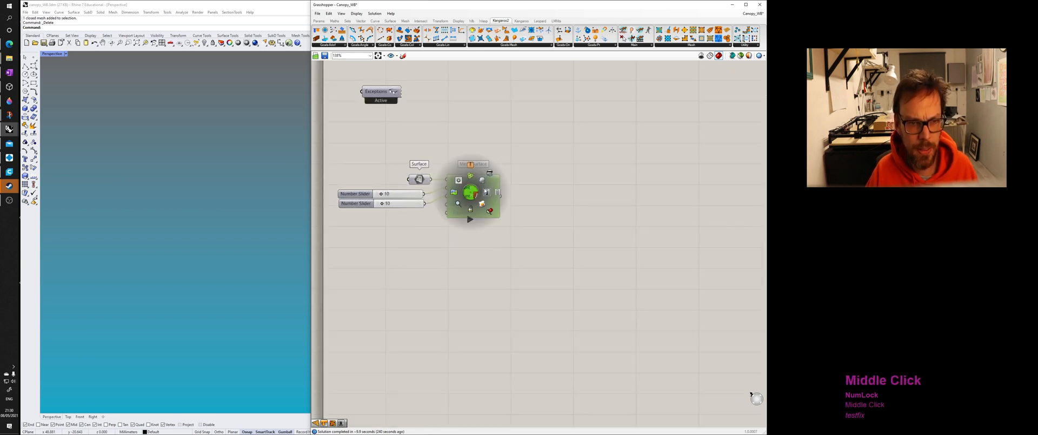
pyautogui.click(482, 182)
pyautogui.click(432, 238)
pyautogui.keyDown('shift'); pyautogui.moveTo(217, 259); pyautogui.dragTo(135, 232, button='right'); pyautogui.keyUp('shift')
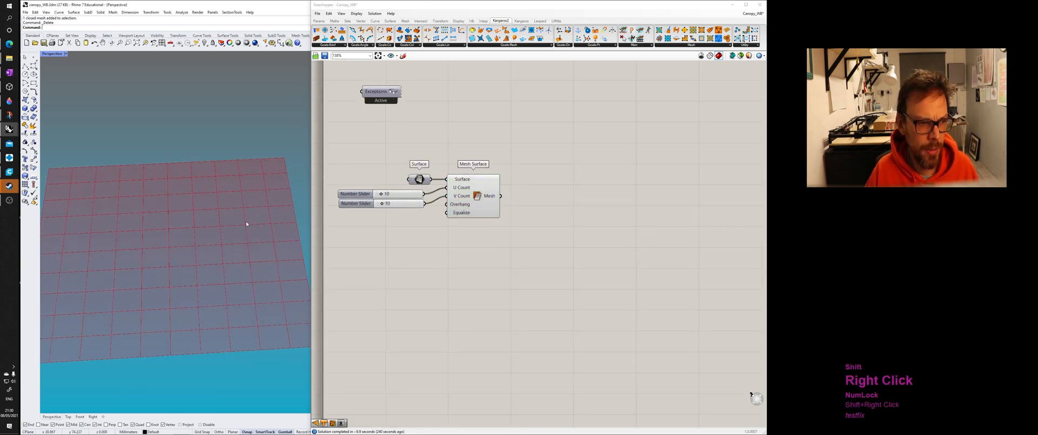
# - Set the Mesh Surface's U Count slider to 19 and its V Count slider to 17
pyautogui.scroll(2, 350, 199)
pyautogui.moveTo(403, 189)
pyautogui.mouseDown()
pyautogui.moveTo(419, 191)
pyautogui.moveTo(407, 199)
pyautogui.moveTo(425, 206)
pyautogui.moveTo(406, 190)
pyautogui.moveTo(412, 198)
pyautogui.mouseUp()
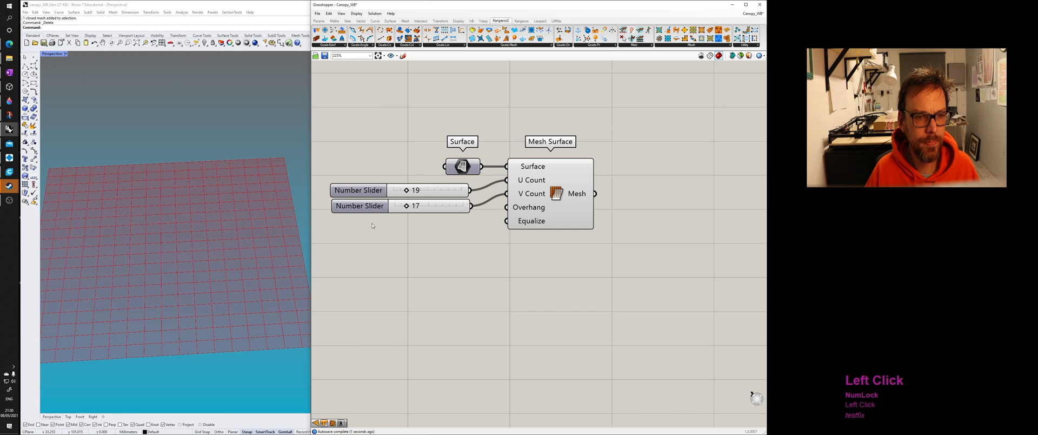
pyautogui.moveTo(372, 225); pyautogui.dragTo(490, 215, button='right')
pyautogui.moveTo(588, 183); pyautogui.dragTo(534, 182, button='right')
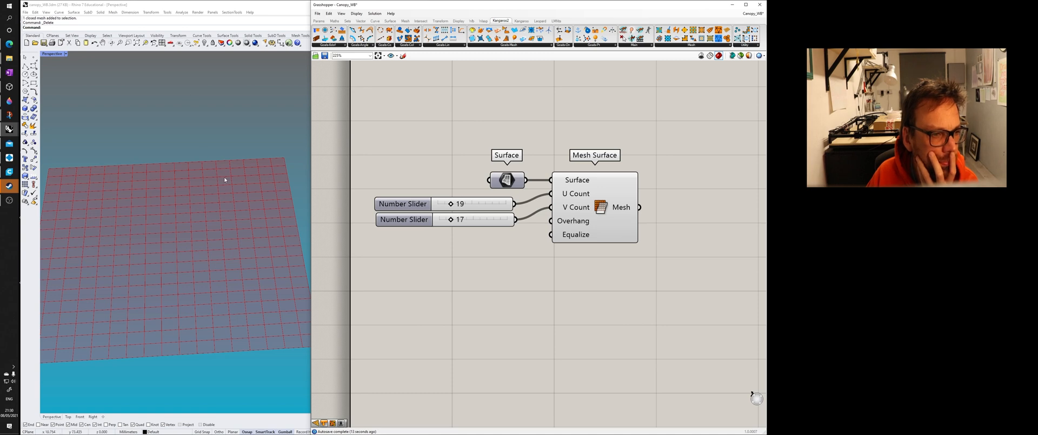
pyautogui.scroll(-6, 225, 180)
pyautogui.moveTo(224, 181); pyautogui.dragTo(235, 188, button='right')
pyautogui.click(9, 200)
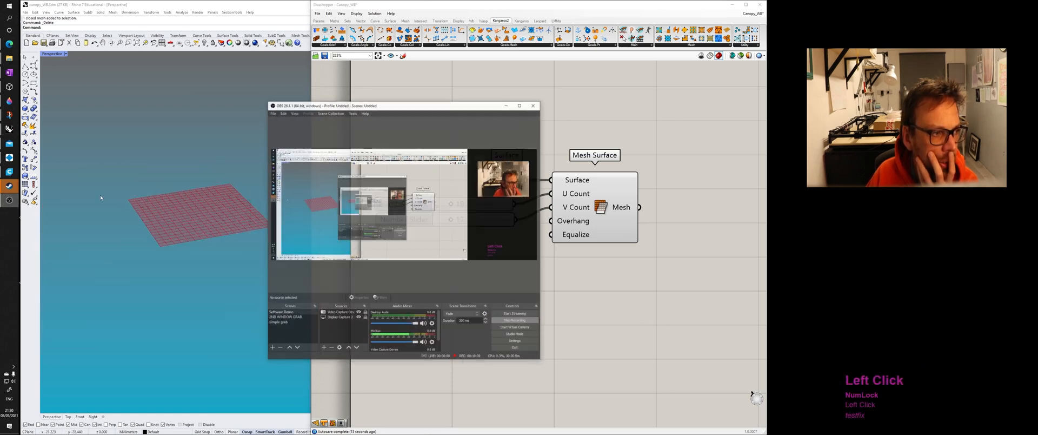